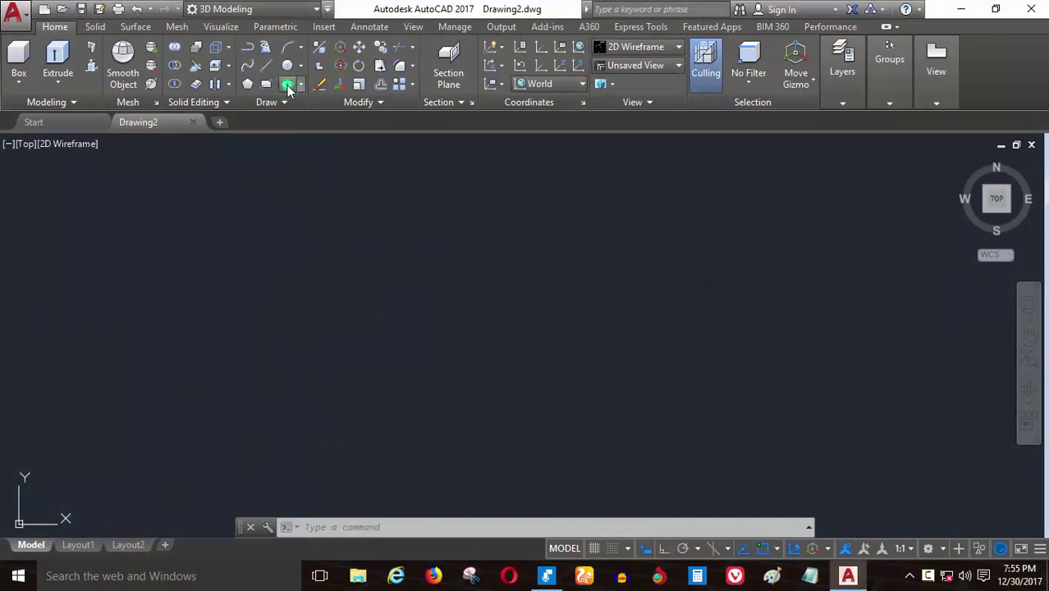
- Draw a tall ellipse with Ortho on, its long axis running straight up from the centre
click(288, 86)
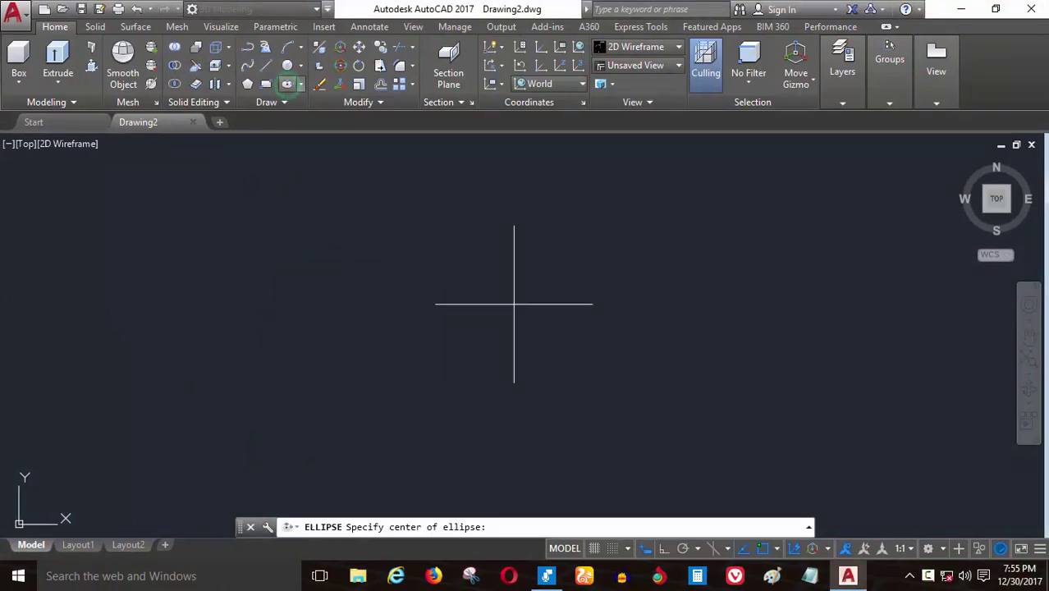
click(435, 311)
key(F8)
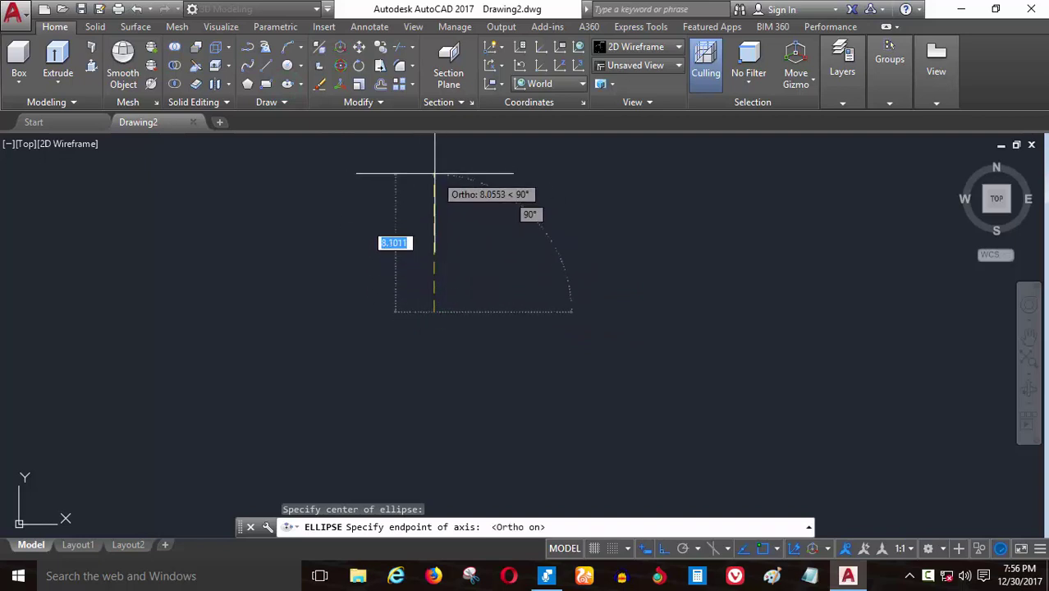
click(434, 147)
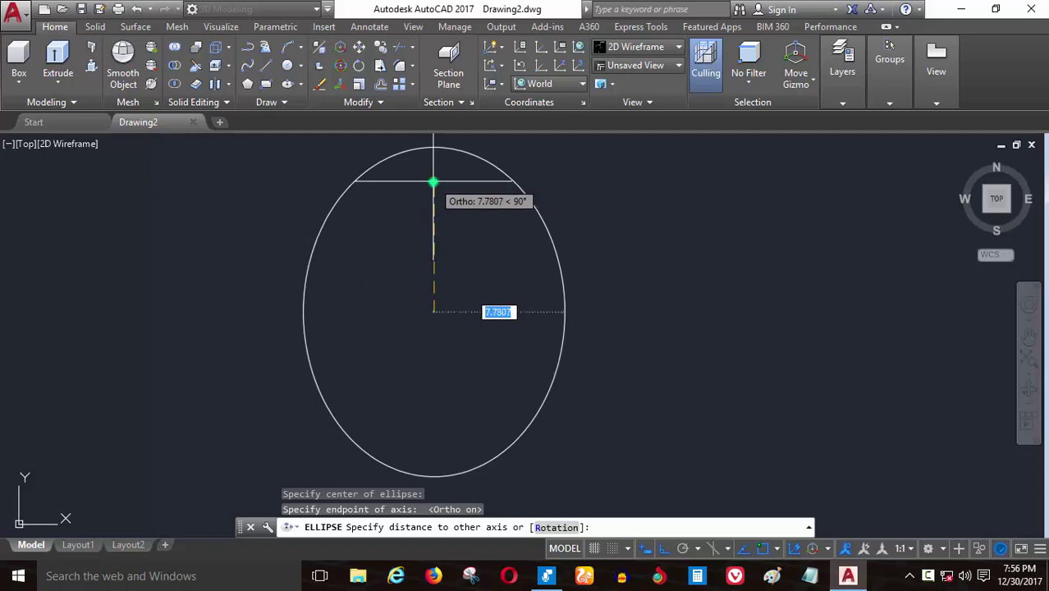
click(435, 183)
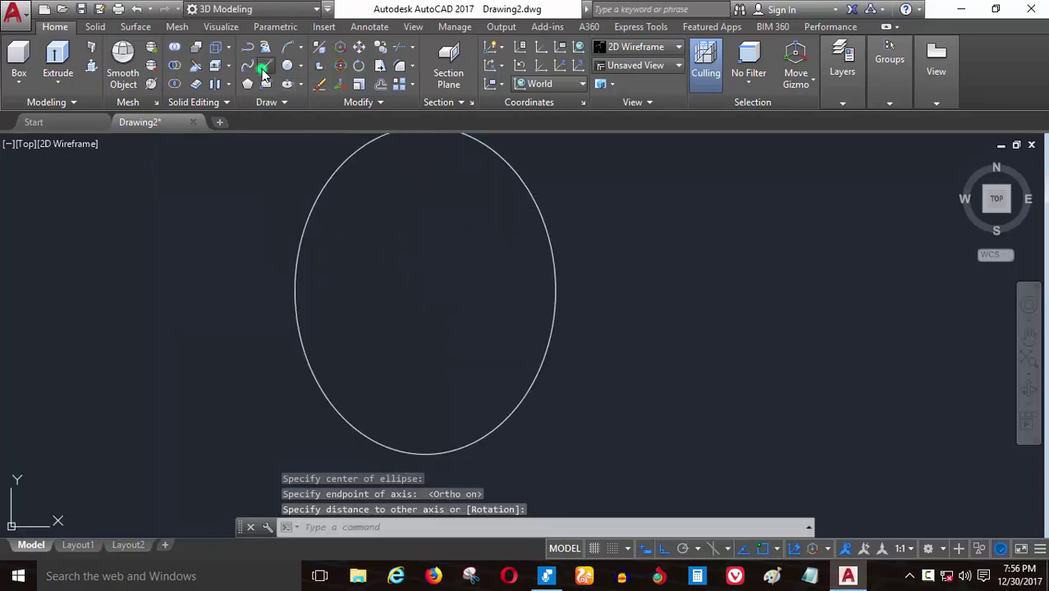
- Draw a vertical line through the ellipse, from above it to below it
click(263, 69)
scroll(434, 293, down, 2)
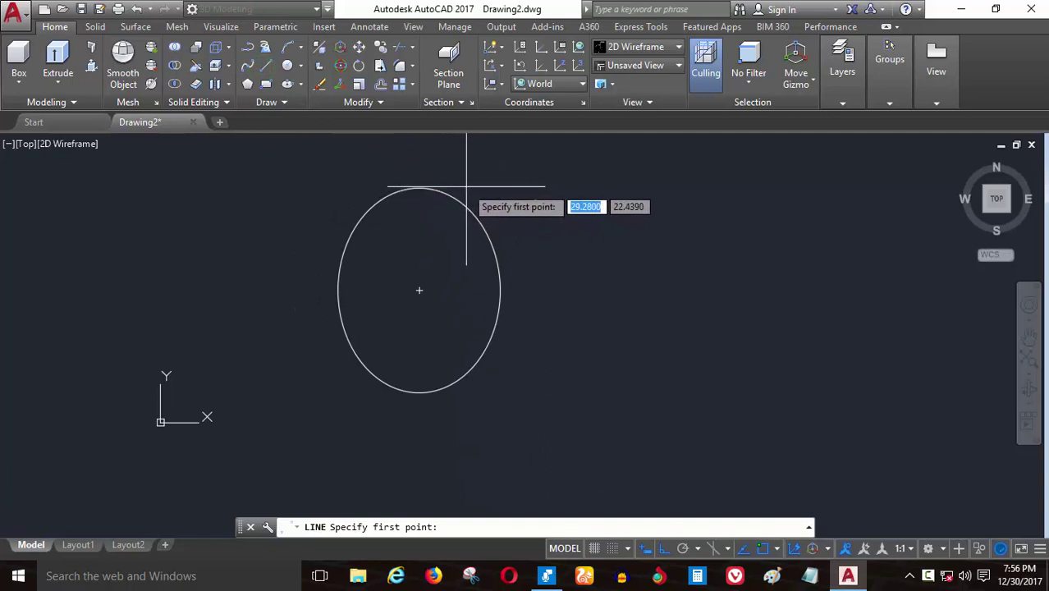
click(466, 185)
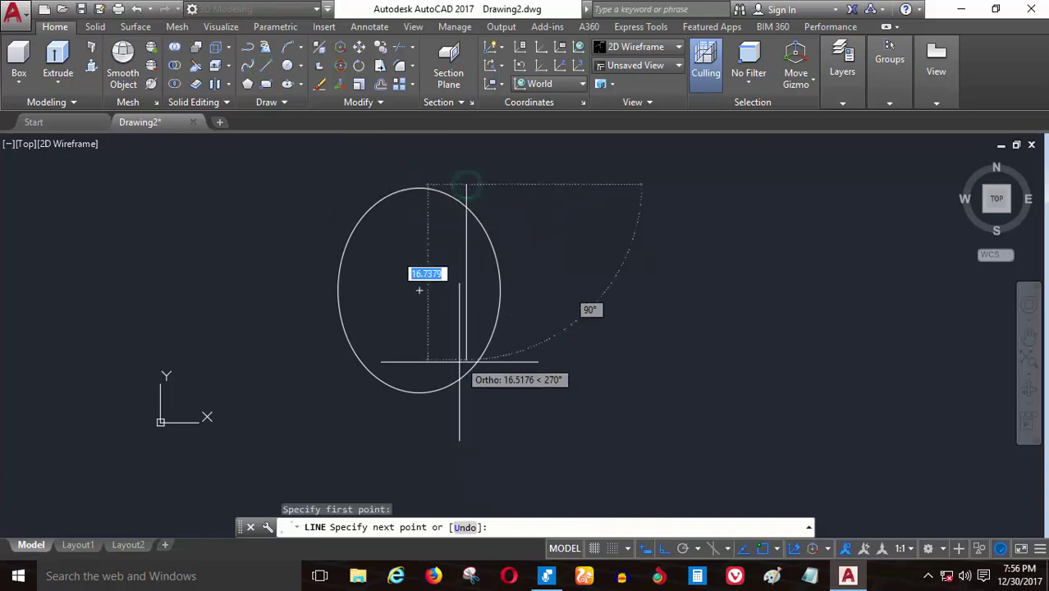
click(469, 421)
key(Return)
scroll(461, 199, up, 4)
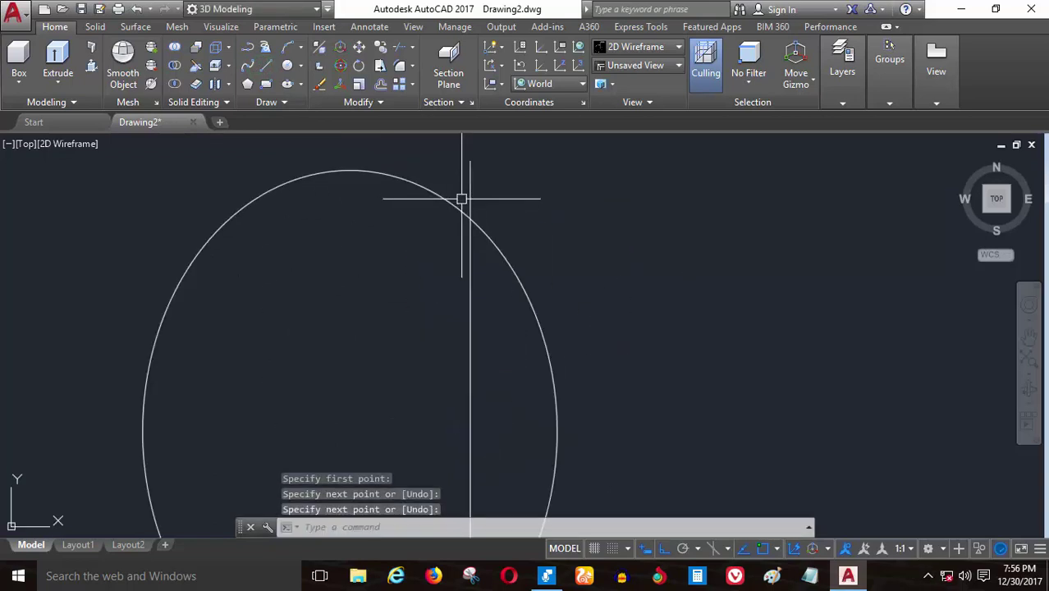
- Trim away the part of the ellipse left of the vertical line
click(398, 48)
key(Return)
click(423, 182)
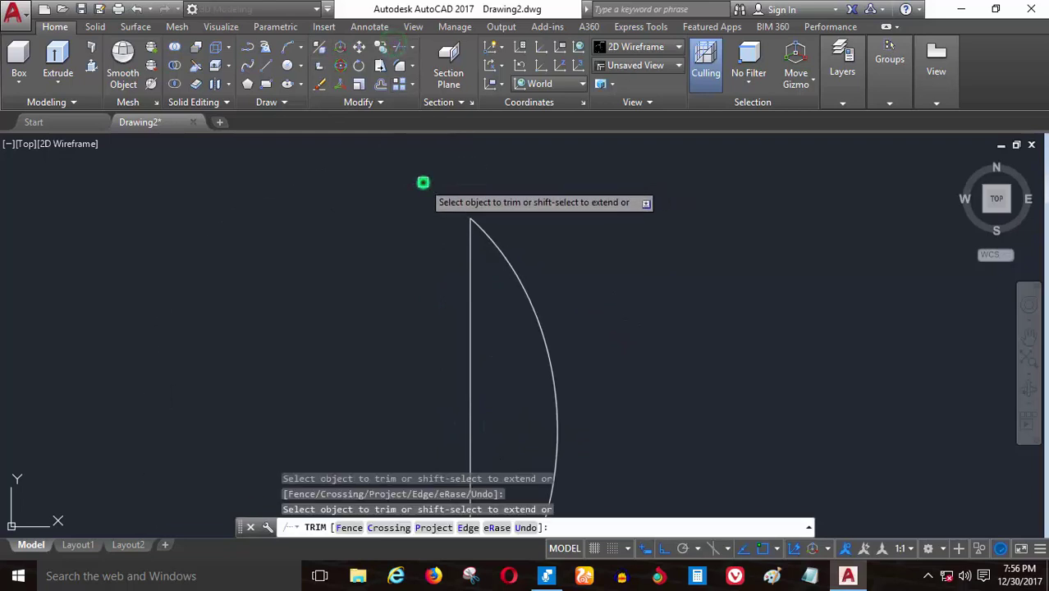
scroll(423, 182, down, 3)
key(Return)
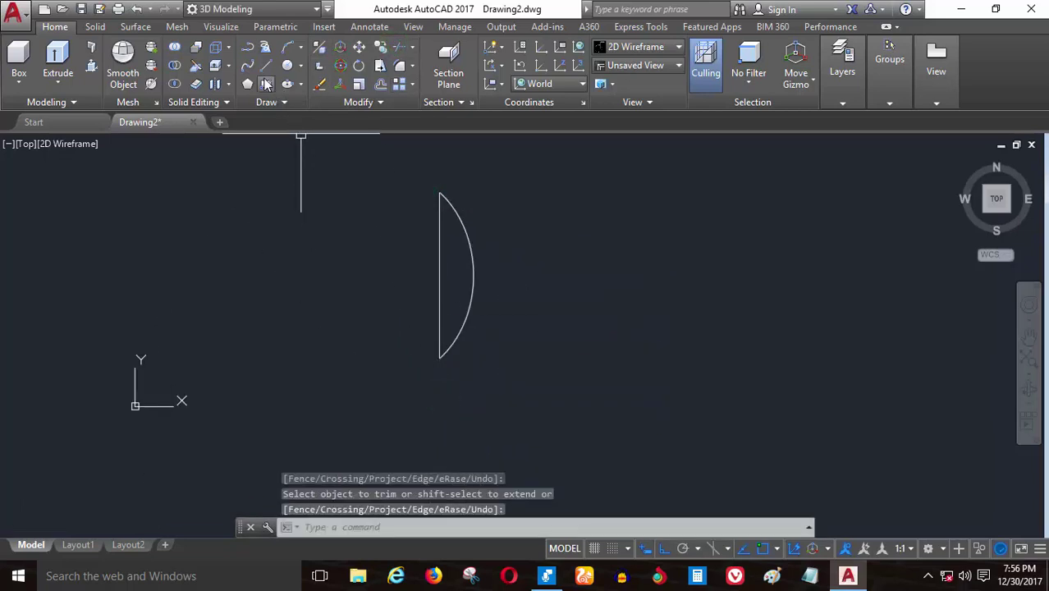
- Draw a horizontal line from the vertical line's midpoint to the arc
click(266, 85)
scroll(446, 287, up, 2)
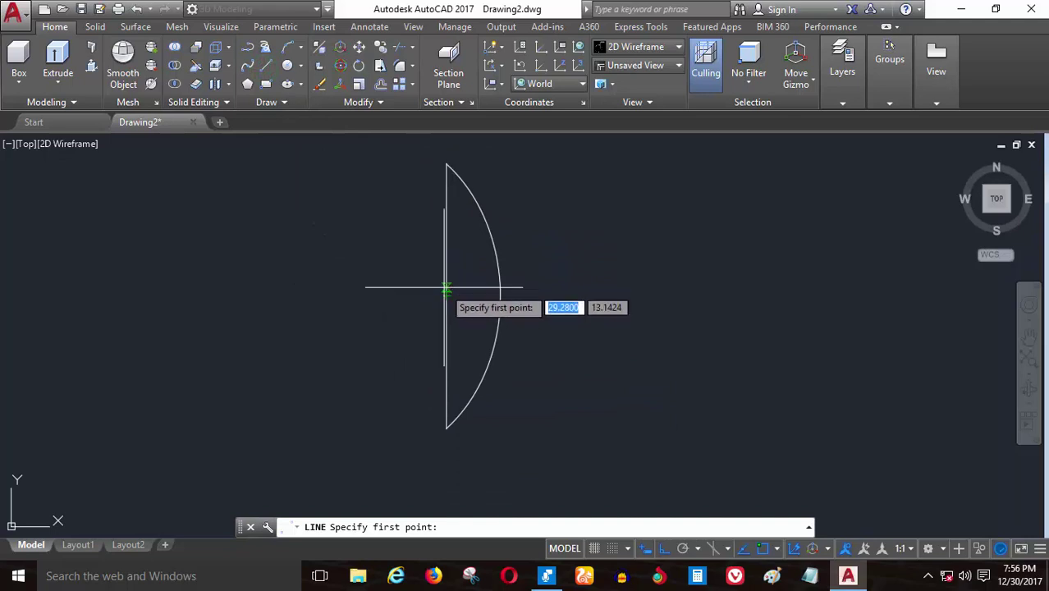
click(445, 295)
click(500, 295)
key(Return)
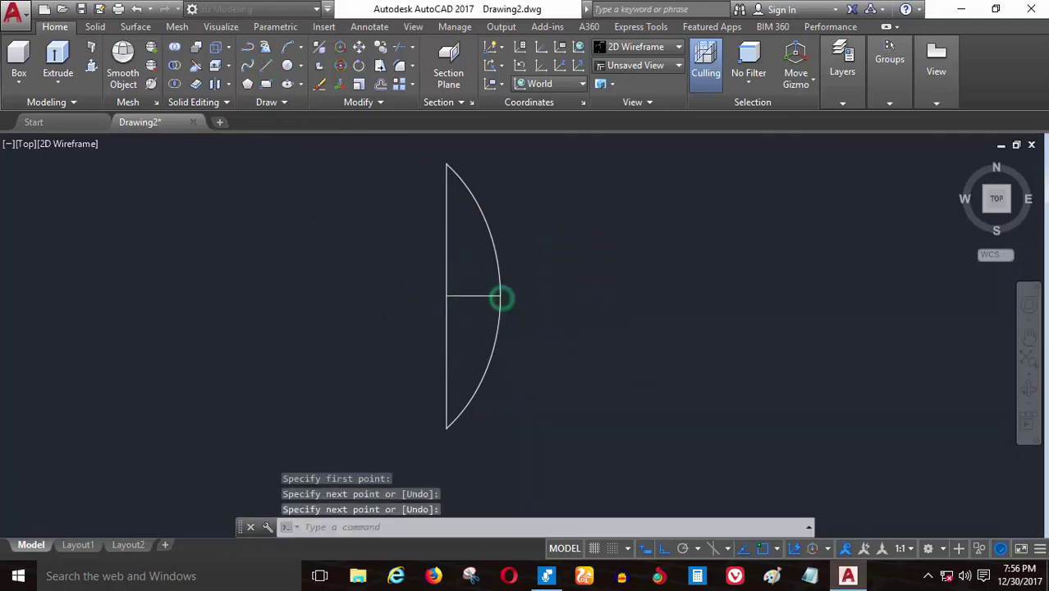
scroll(502, 299, down, 2)
scroll(542, 355, down, 2)
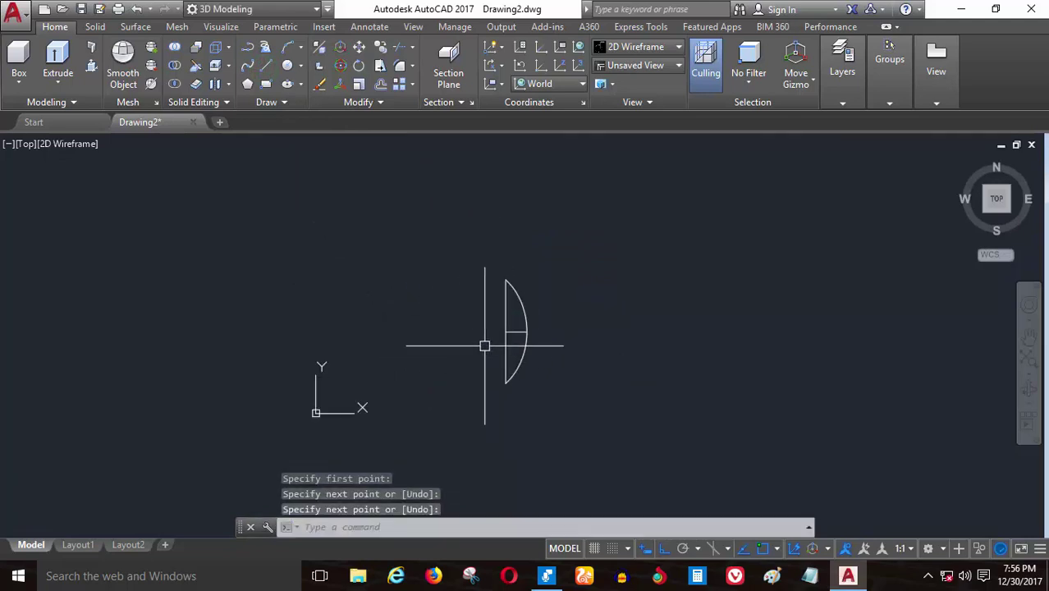
scroll(485, 345, up, 2)
scroll(503, 327, up, 1)
scroll(562, 326, up, 1)
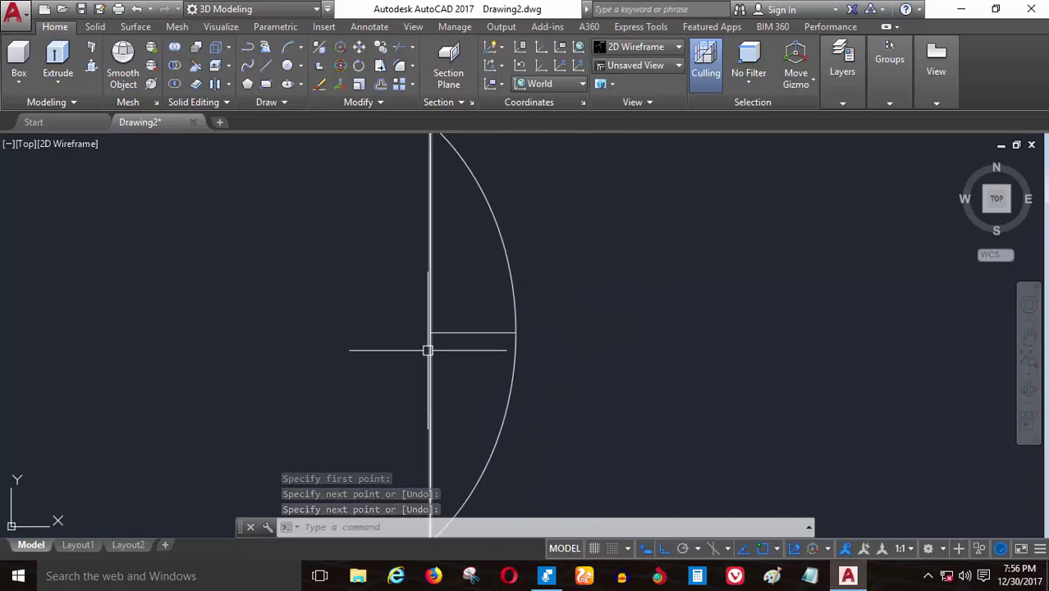
- Move the arc and horizontal line left until the arc ends sit on the vertical line
click(358, 47)
click(555, 243)
click(488, 349)
key(Return)
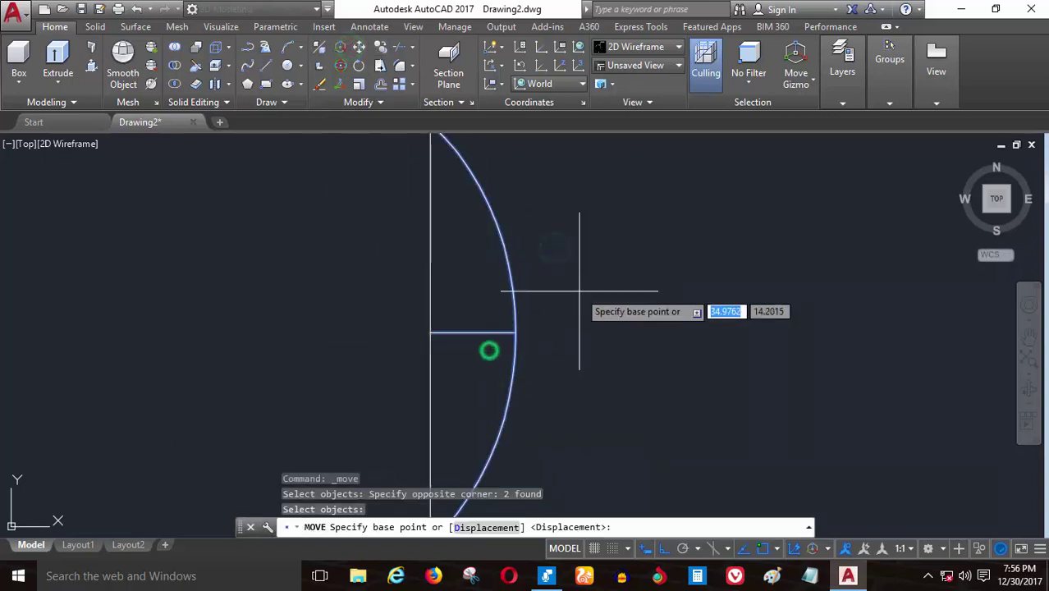
click(578, 292)
click(578, 291)
key(Return)
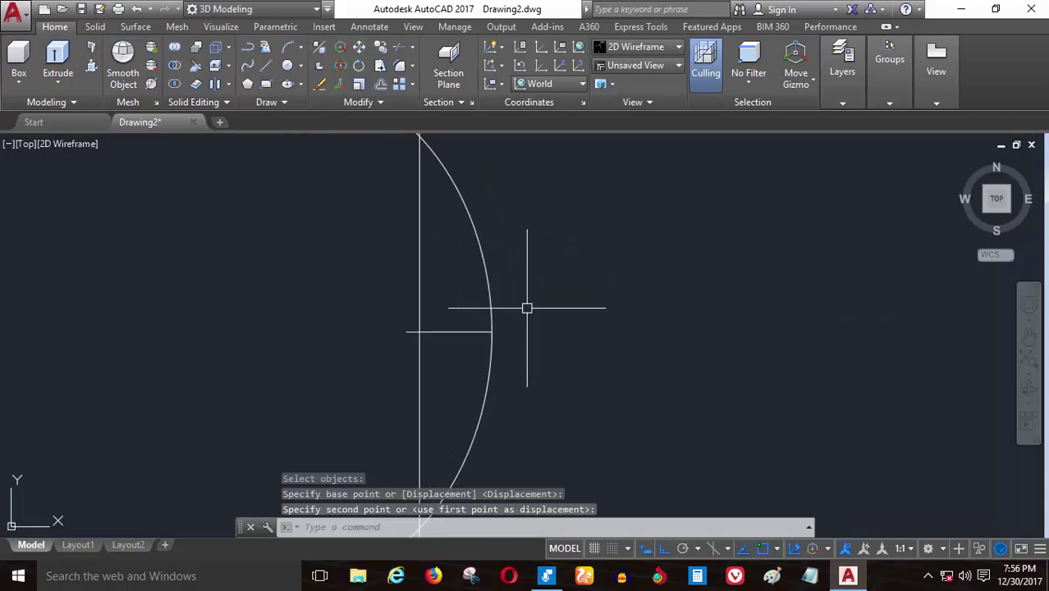
click(525, 305)
click(490, 329)
key(Return)
click(587, 304)
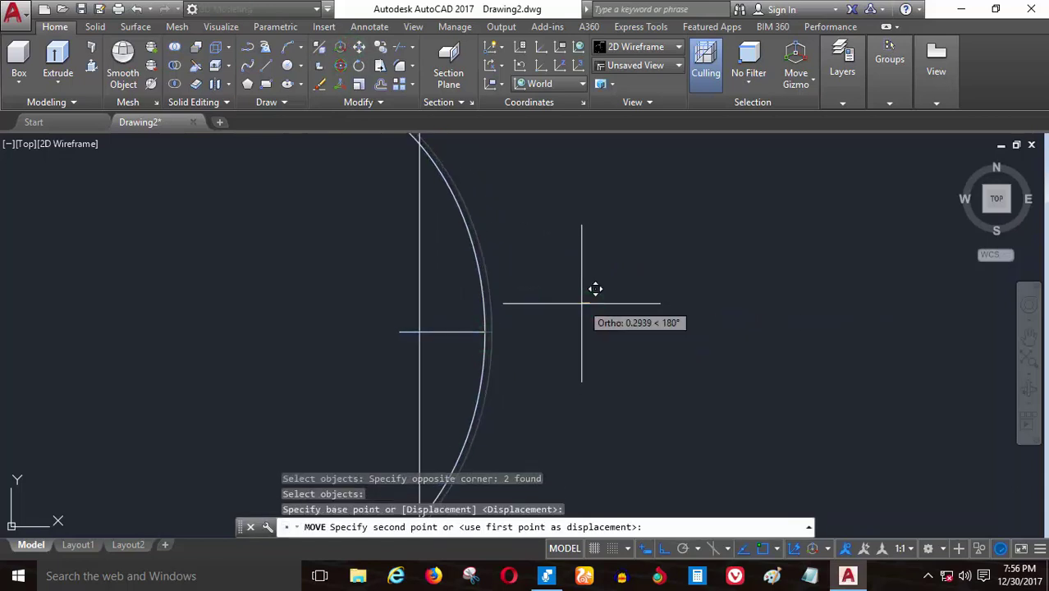
click(582, 303)
scroll(456, 179, up, 2)
scroll(539, 281, up, 2)
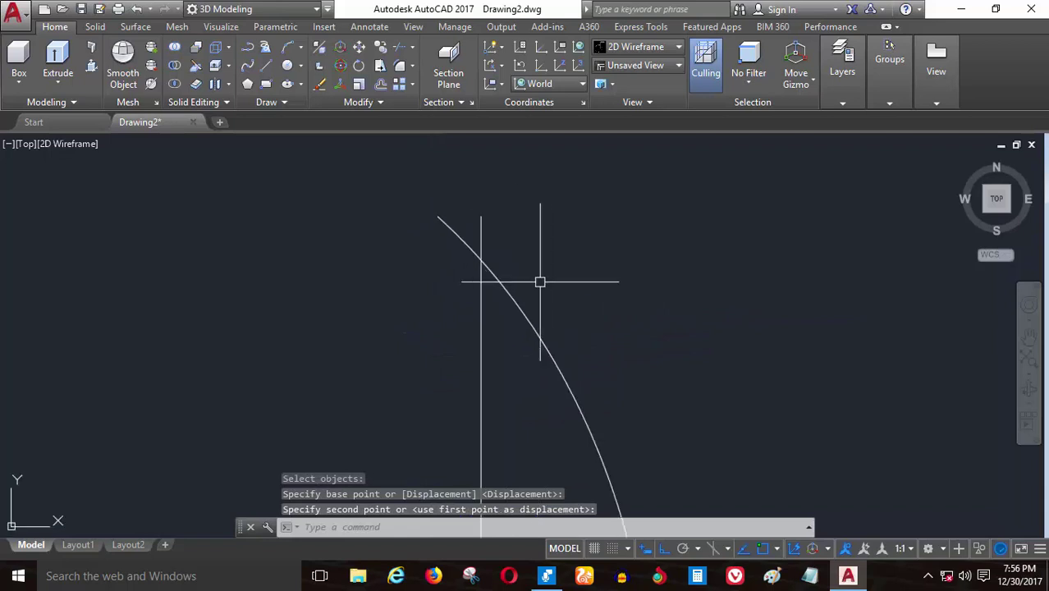
- Trim off the vertical line's ends above and below the arc
click(399, 53)
key(Return)
click(496, 192)
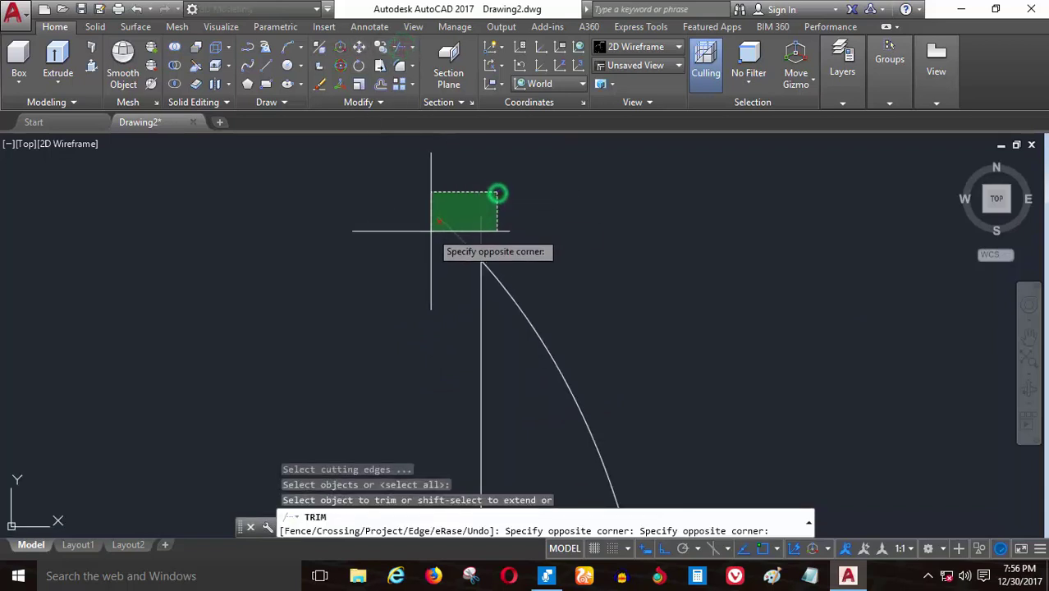
click(429, 232)
scroll(394, 361, down, 2)
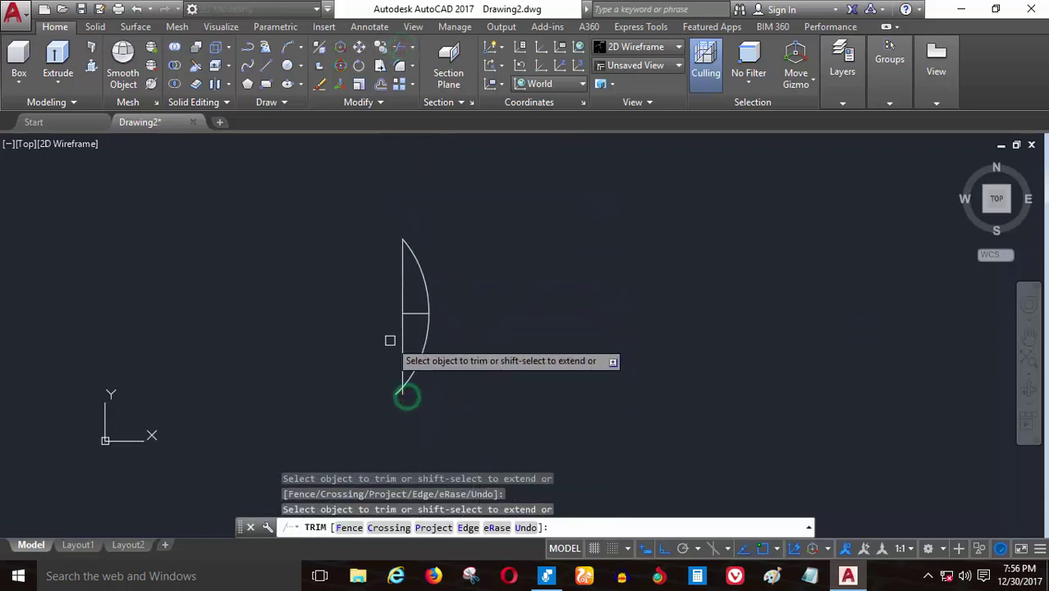
scroll(458, 392, up, 3)
click(457, 388)
click(409, 401)
key(Return)
scroll(387, 377, down, 3)
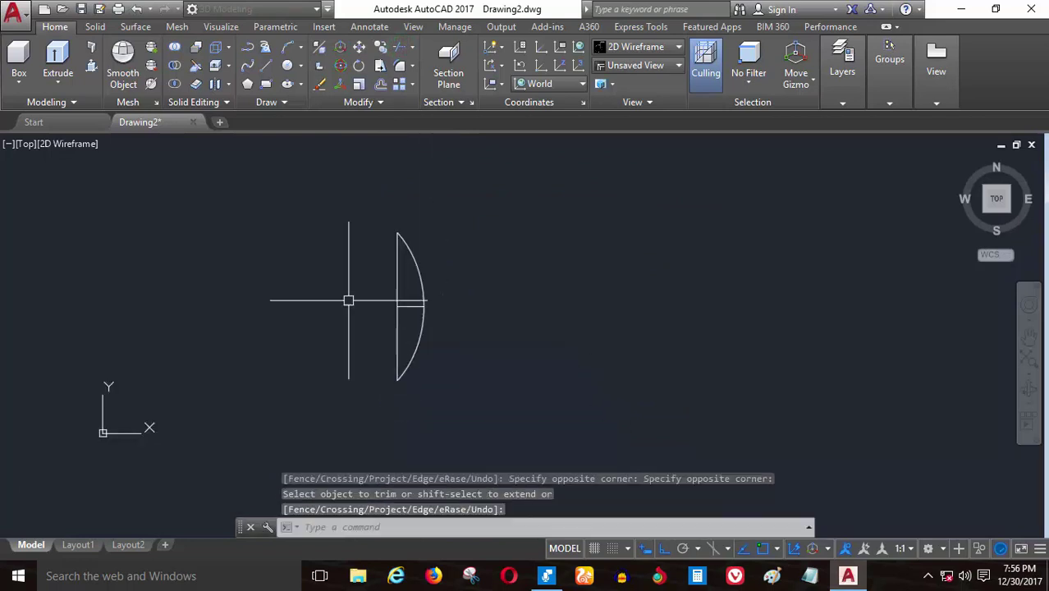
scroll(444, 258, up, 2)
scroll(518, 294, up, 1)
scroll(447, 328, up, 3)
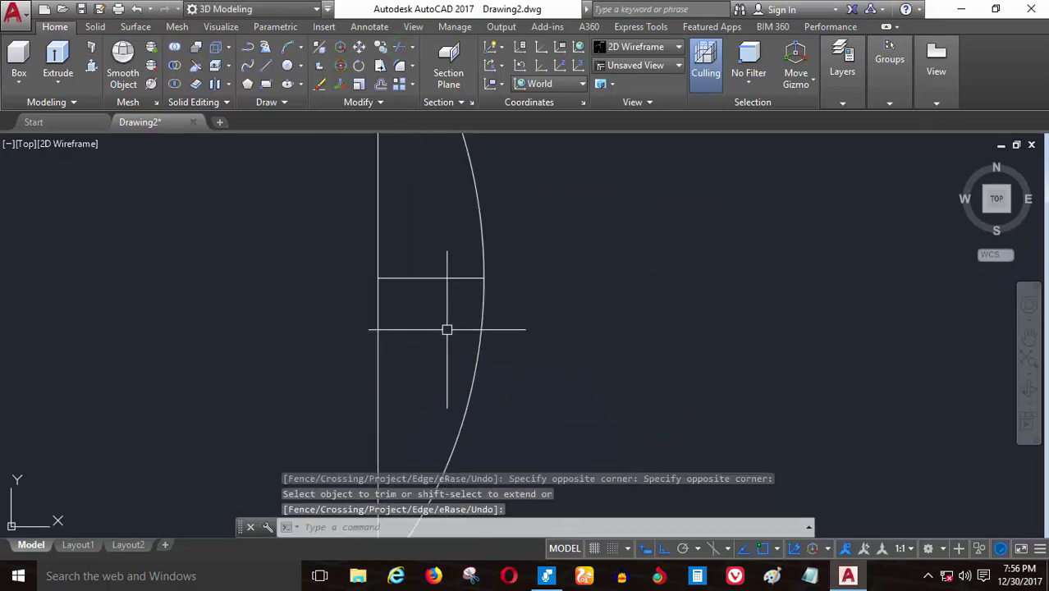
scroll(436, 342, down, 3)
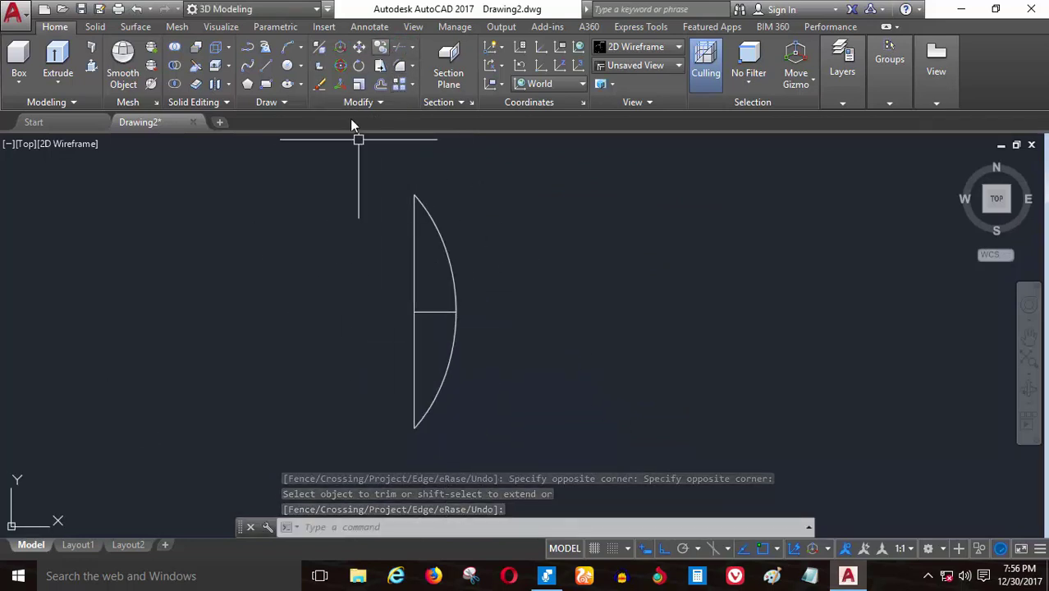
- Join the arc and vertical line into a single spline with J
text(J)
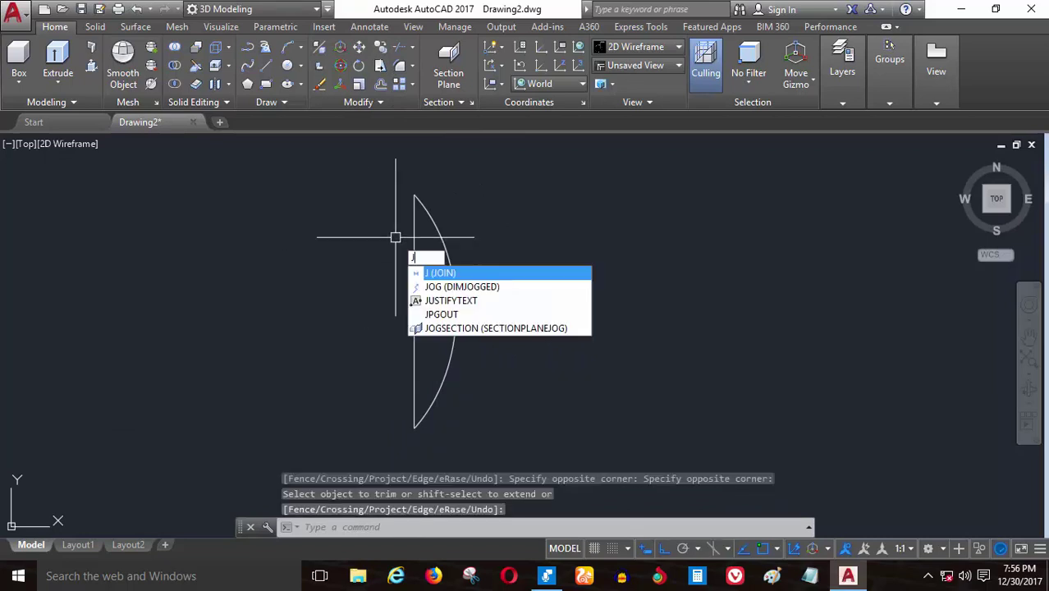
key(Return)
click(444, 224)
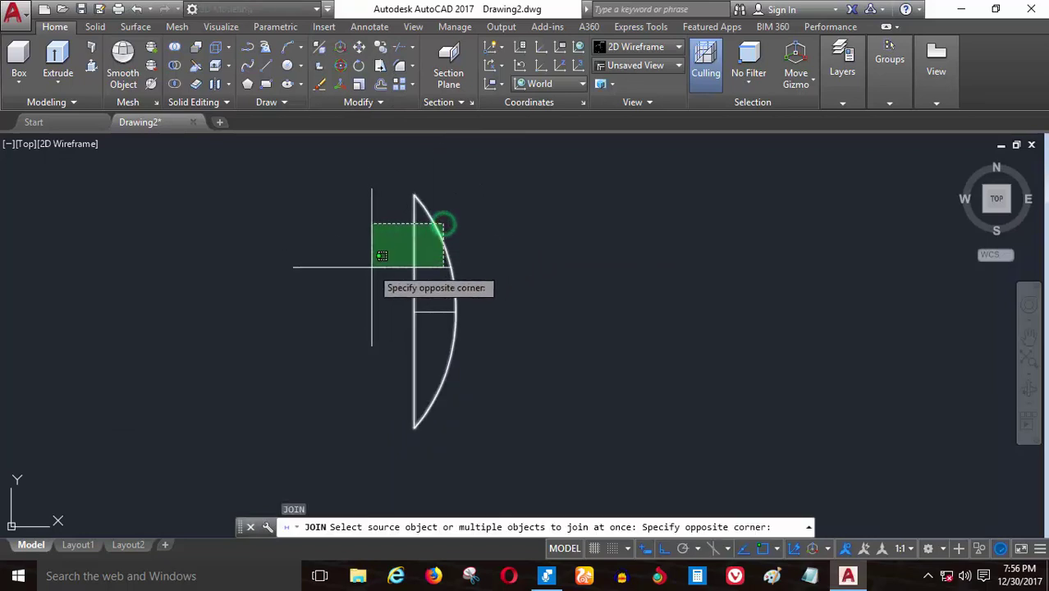
click(361, 275)
key(Return)
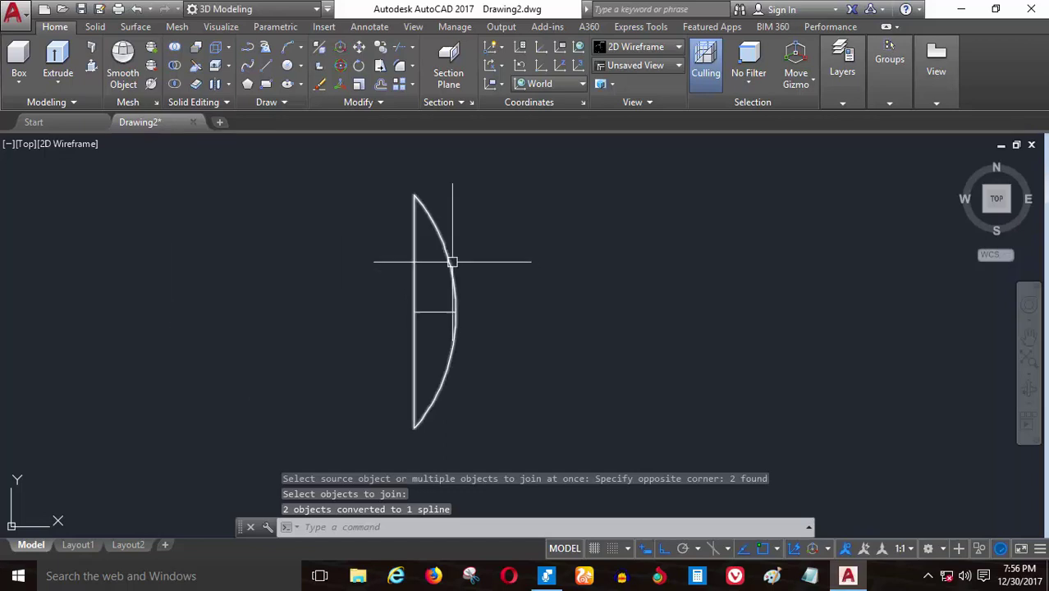
- Copy the profile five times to the right, forming a row of six
click(379, 50)
click(519, 201)
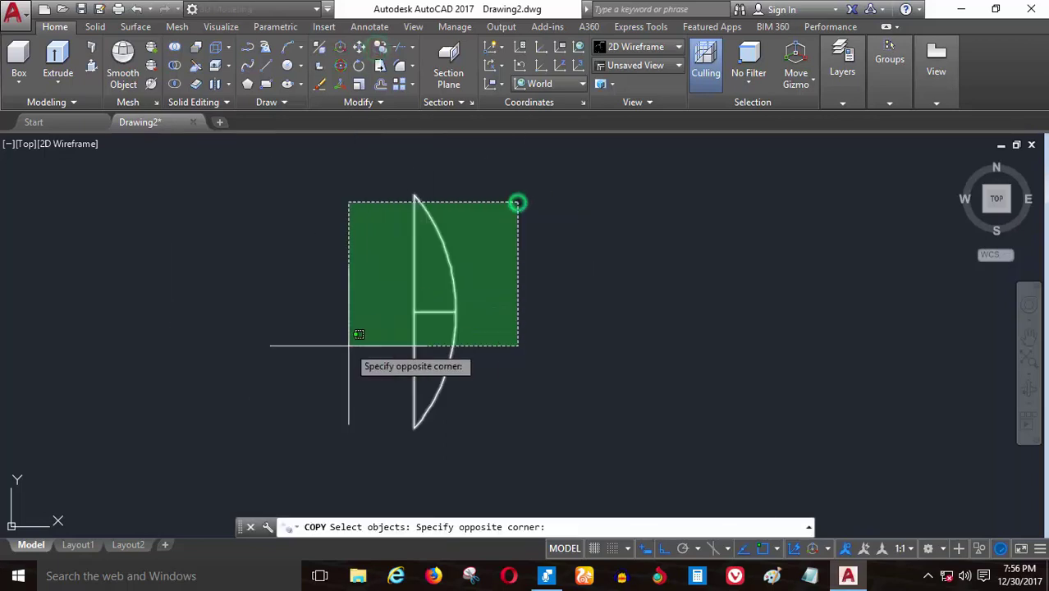
click(356, 335)
key(Return)
click(413, 312)
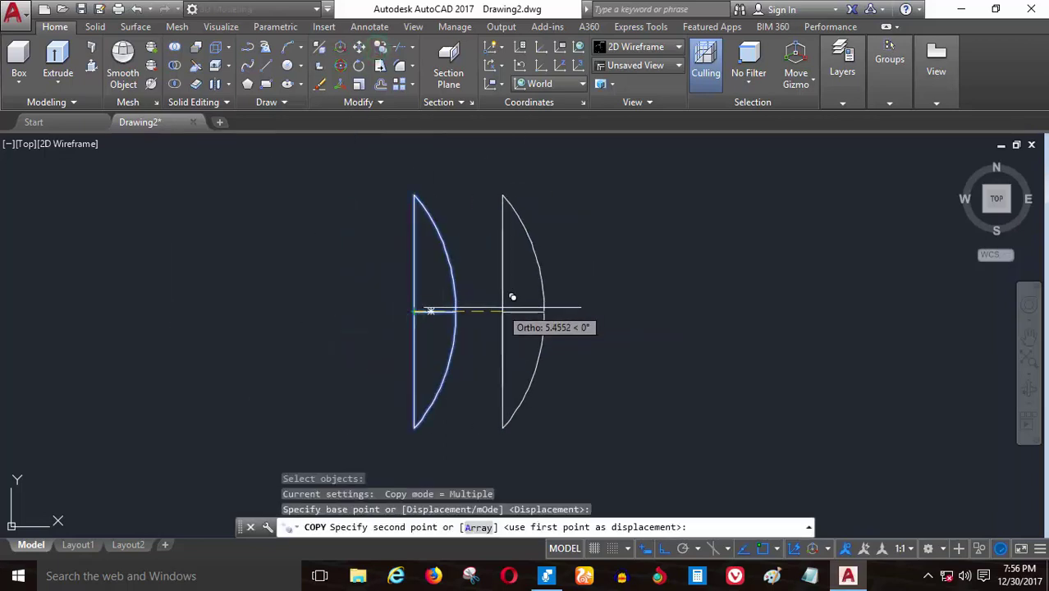
click(518, 312)
click(616, 312)
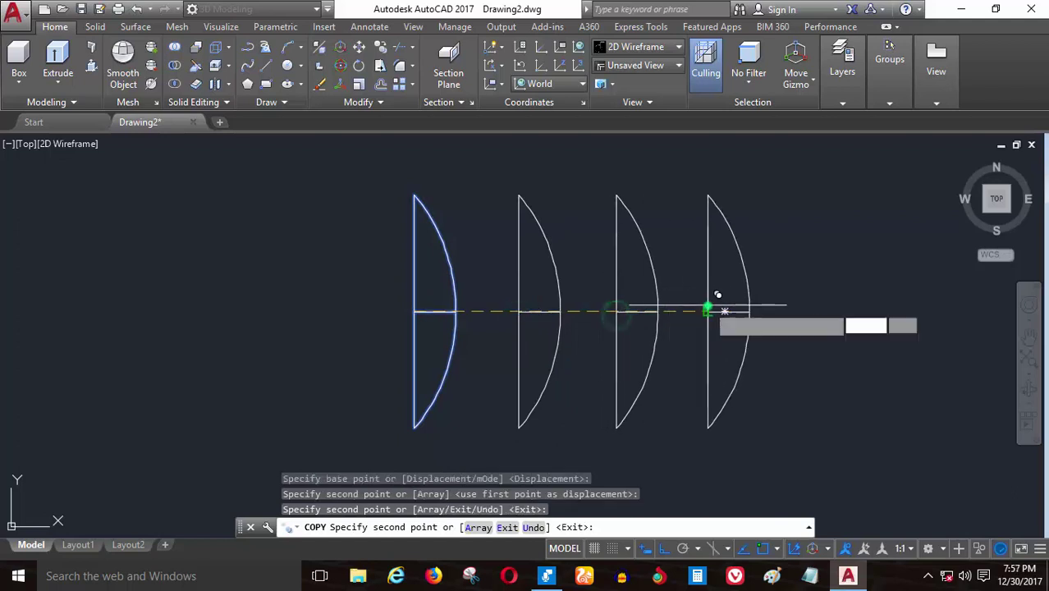
click(708, 309)
click(792, 309)
click(873, 304)
key(Return)
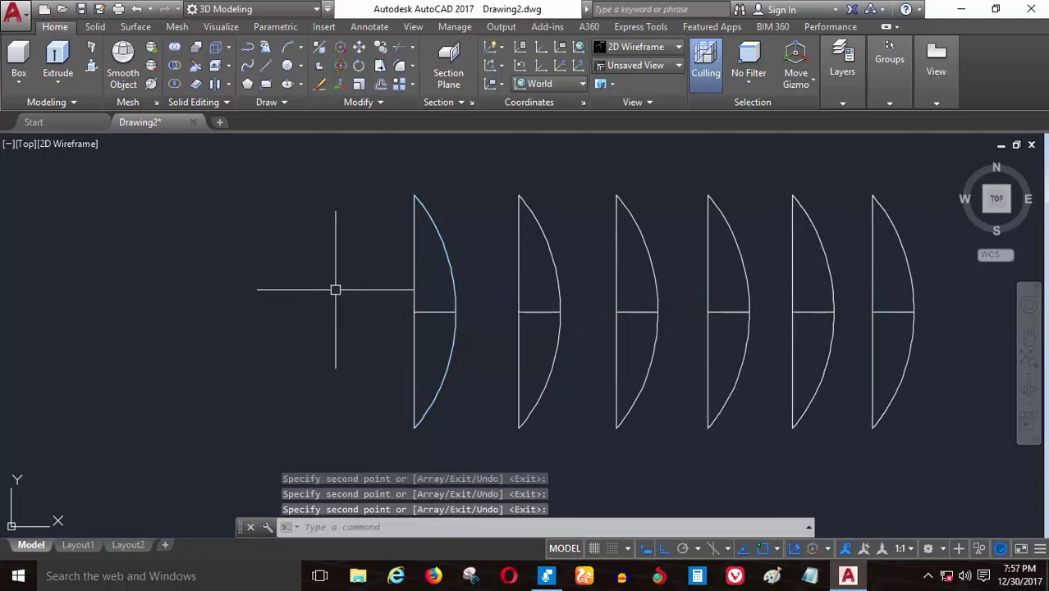
scroll(421, 299, up, 2)
scroll(436, 284, down, 2)
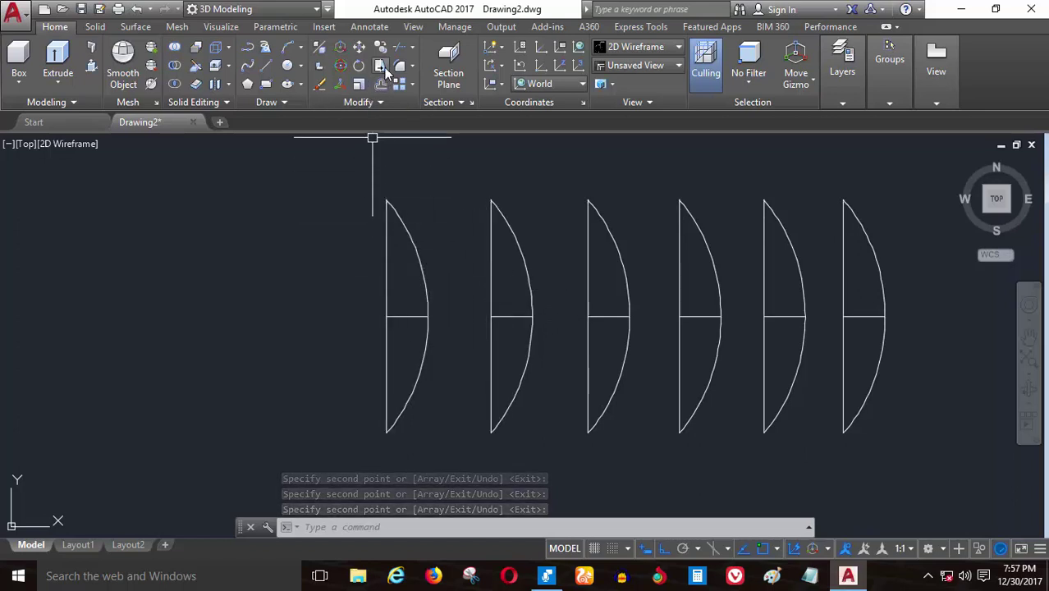
- Scale down the second and third profiles about their base points
click(358, 84)
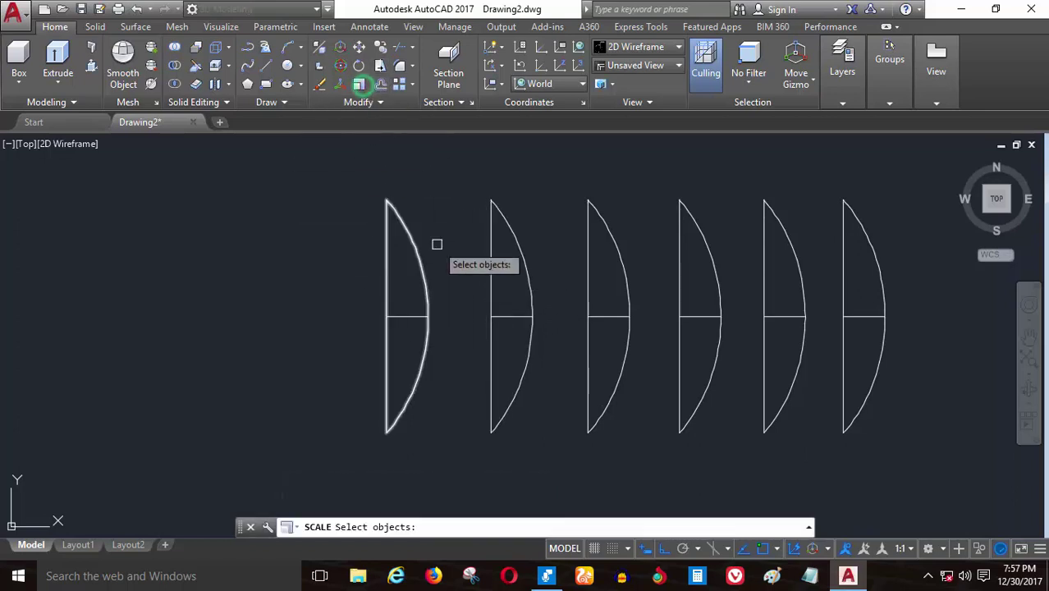
click(522, 260)
key(Return)
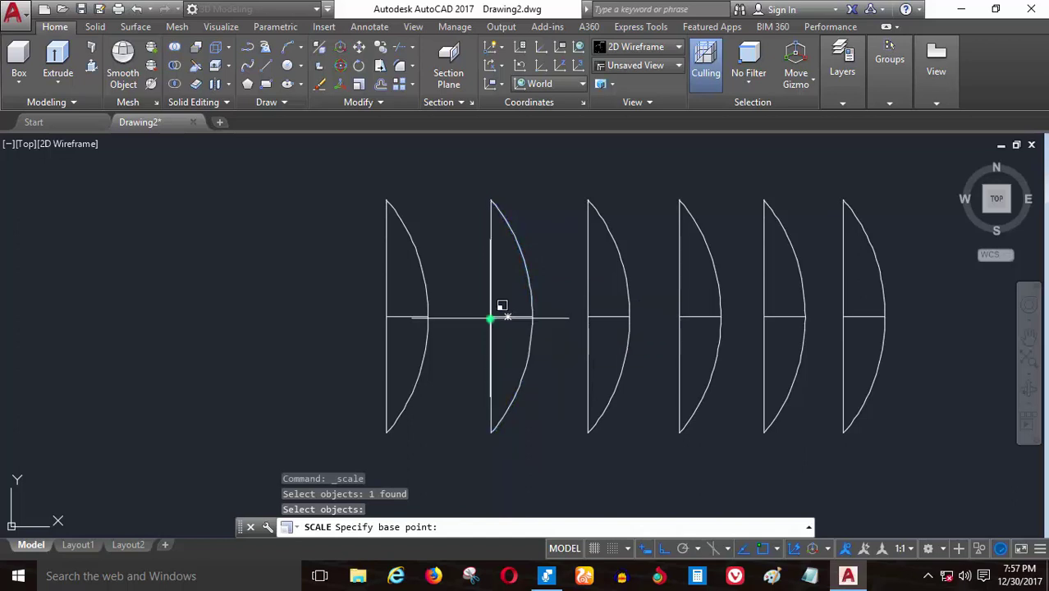
click(491, 317)
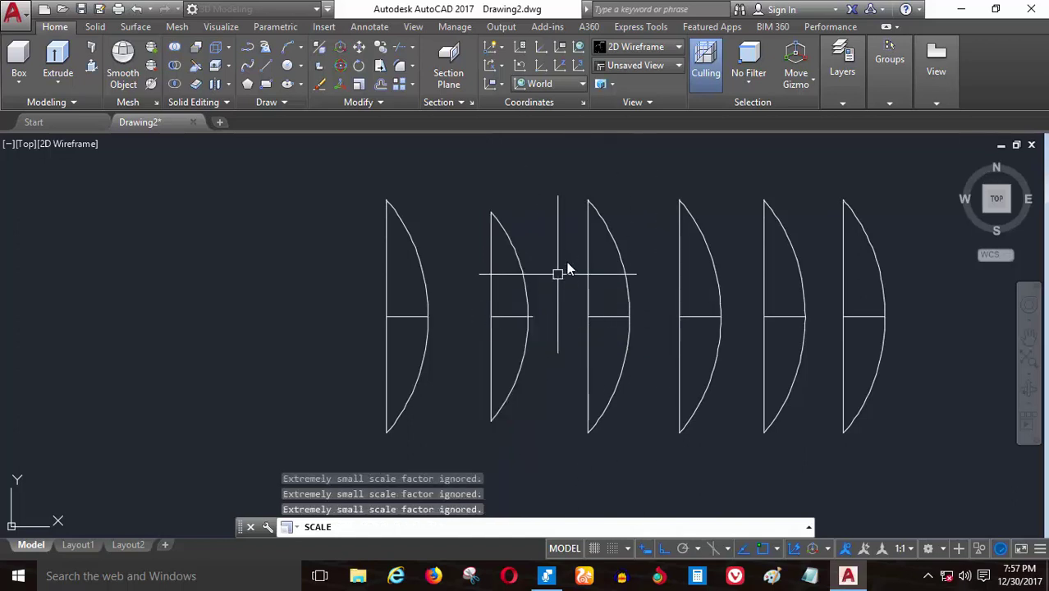
click(557, 272)
key(Return)
click(652, 275)
click(592, 326)
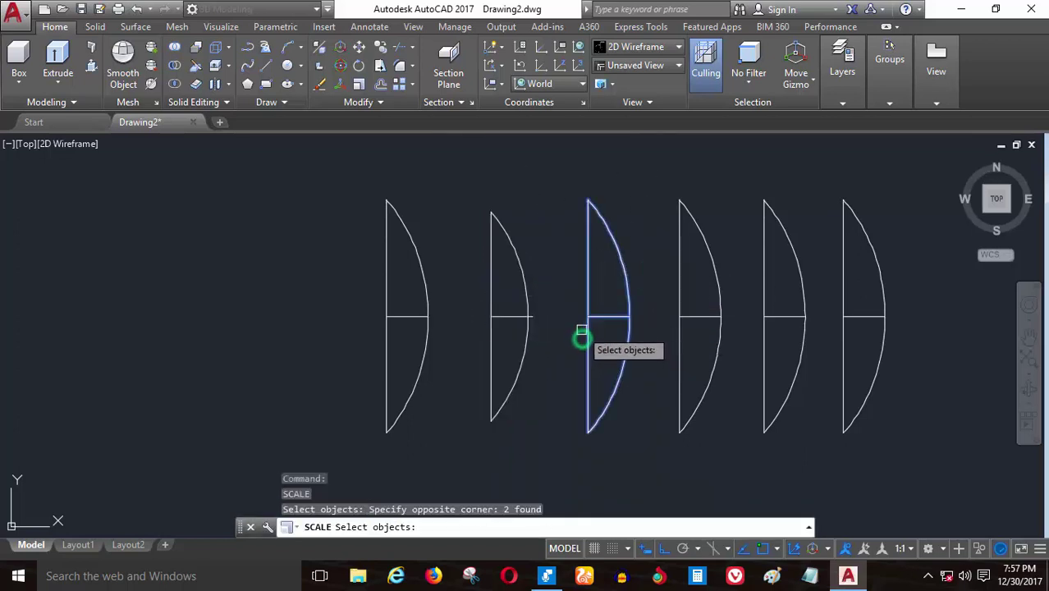
key(Return)
click(588, 316)
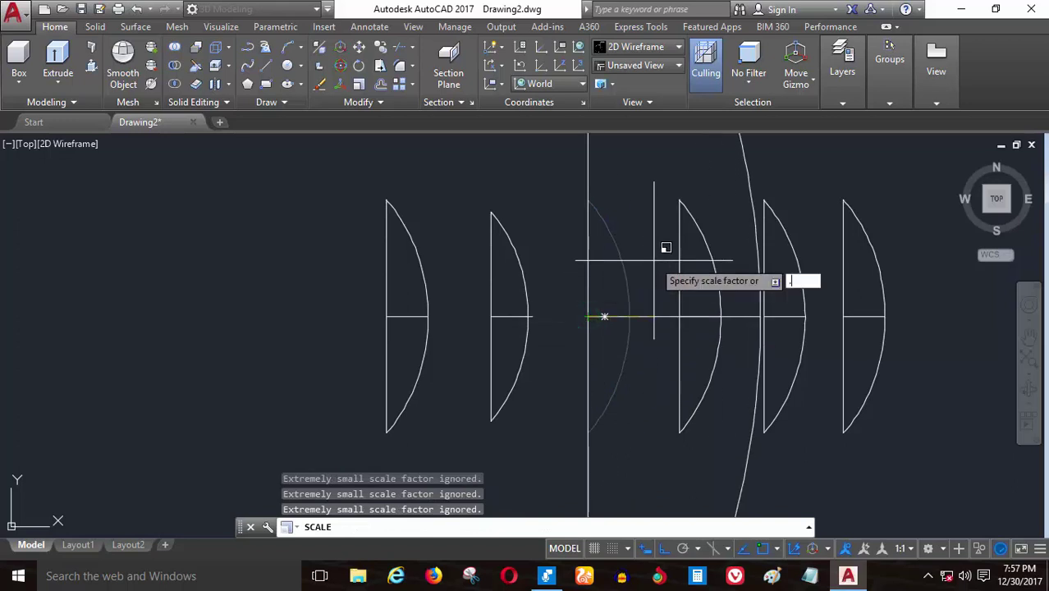
click(654, 261)
key(Return)
- Scale the fourth profile by 0.7 and the fifth by 0.6
click(742, 267)
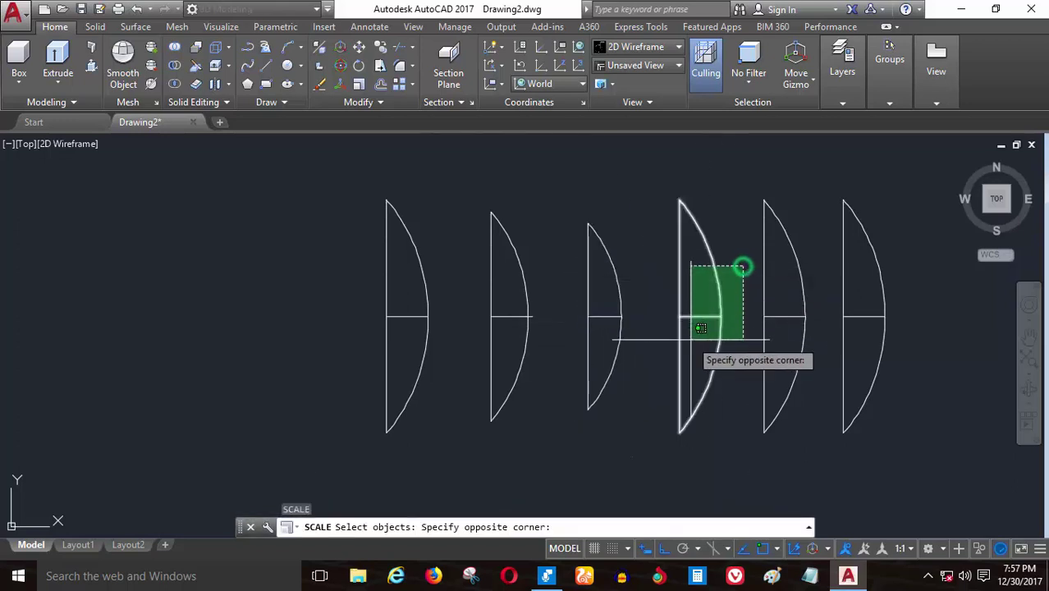
click(683, 328)
key(Return)
click(679, 317)
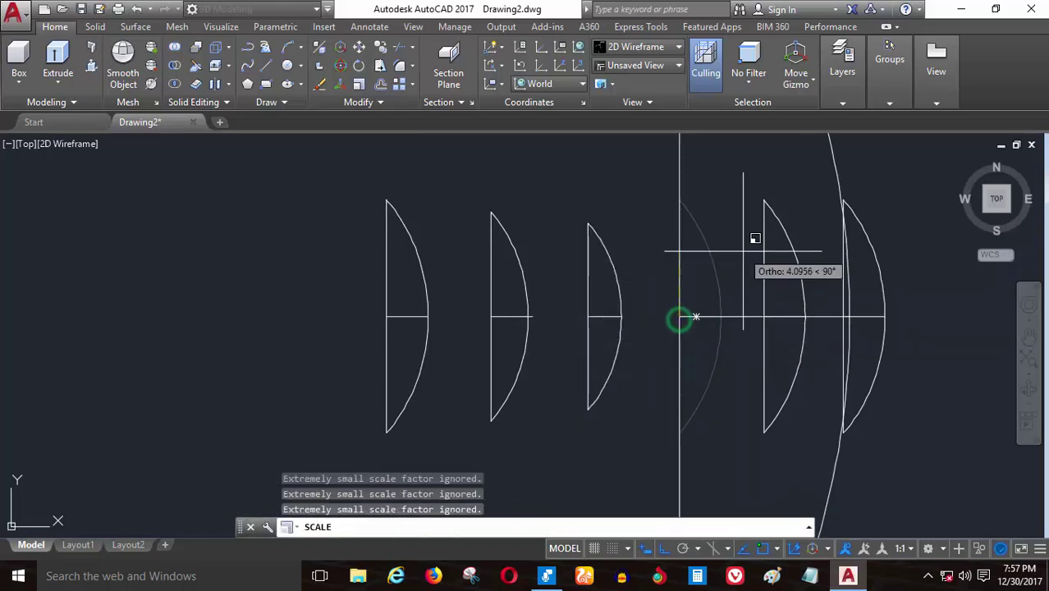
text(.7)
key(Return)
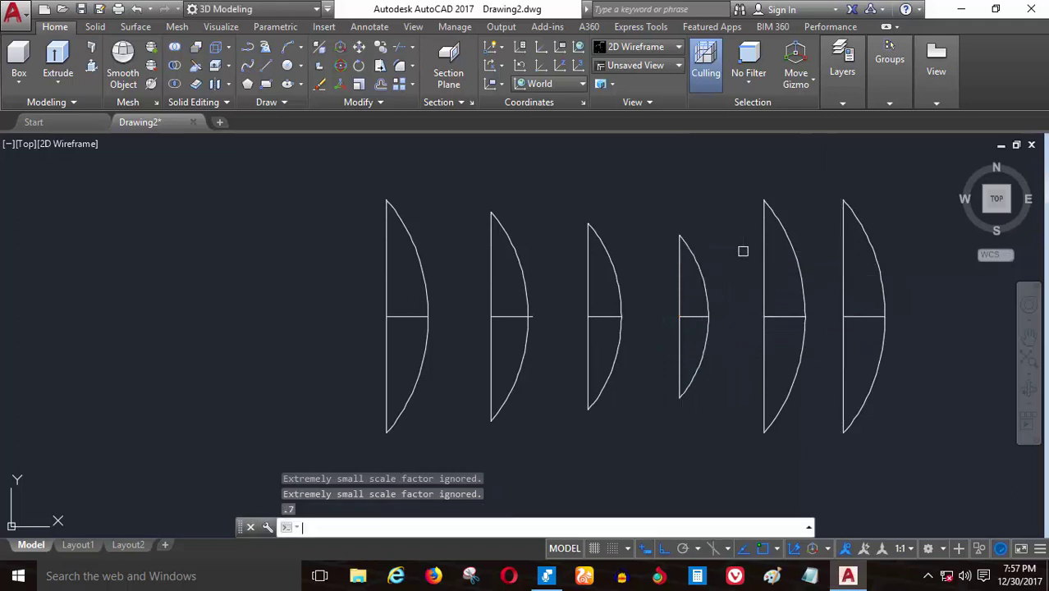
key(Return)
click(793, 248)
click(780, 319)
key(Return)
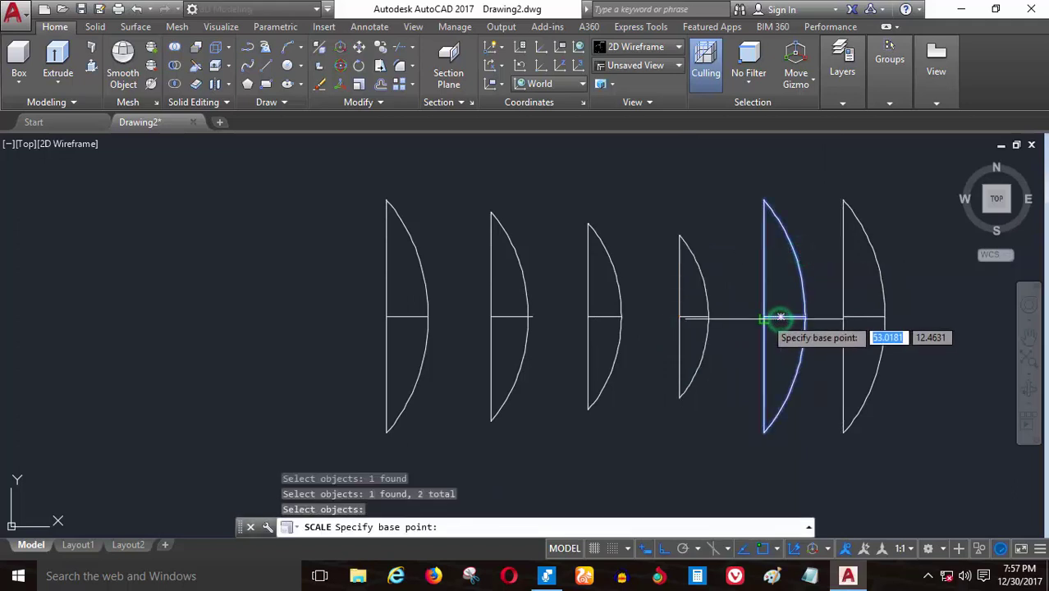
click(769, 316)
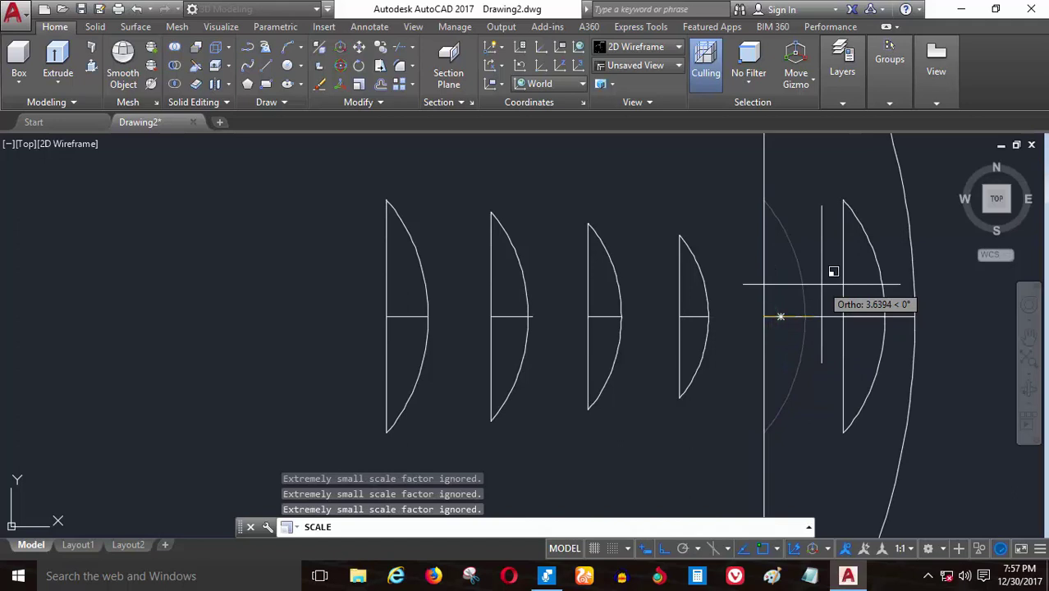
text(6)
key(Return)
- Scale the last profile by 0.5 about the point where its arc meets the line
key(Return)
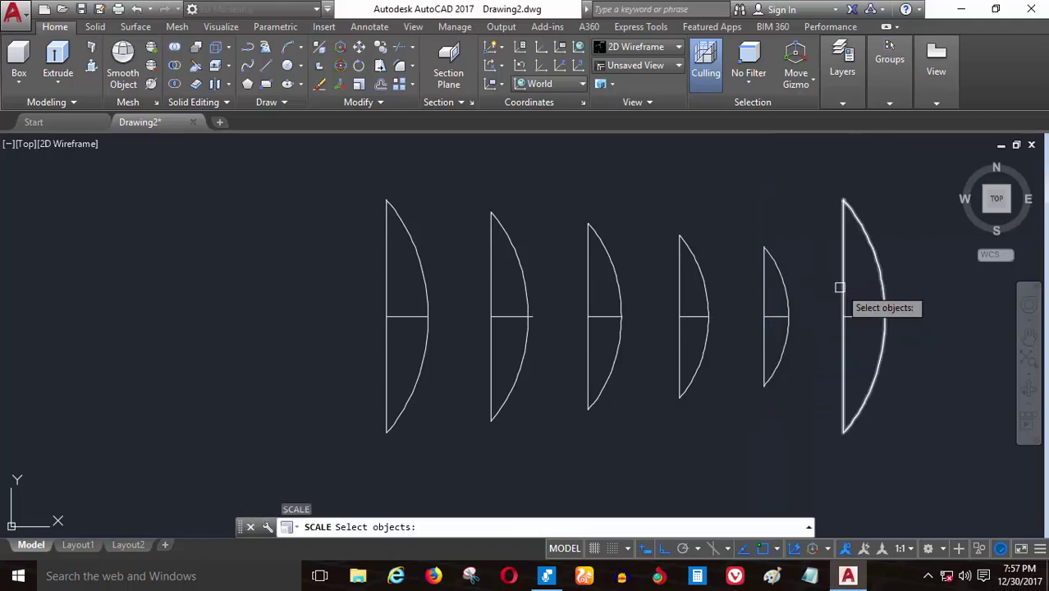
click(868, 313)
click(843, 303)
key(Return)
click(844, 316)
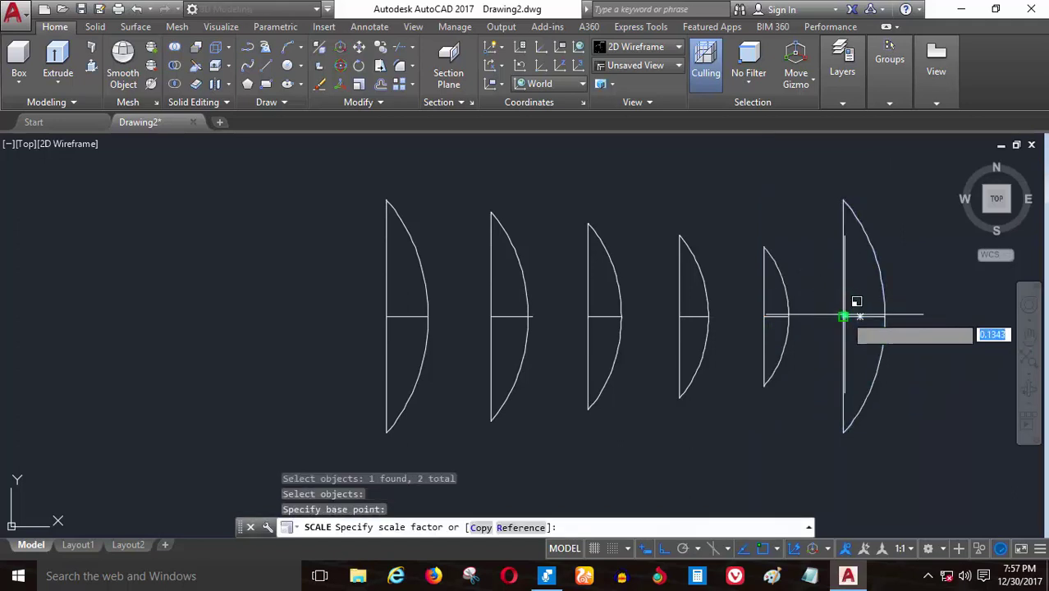
text(.5)
key(Return)
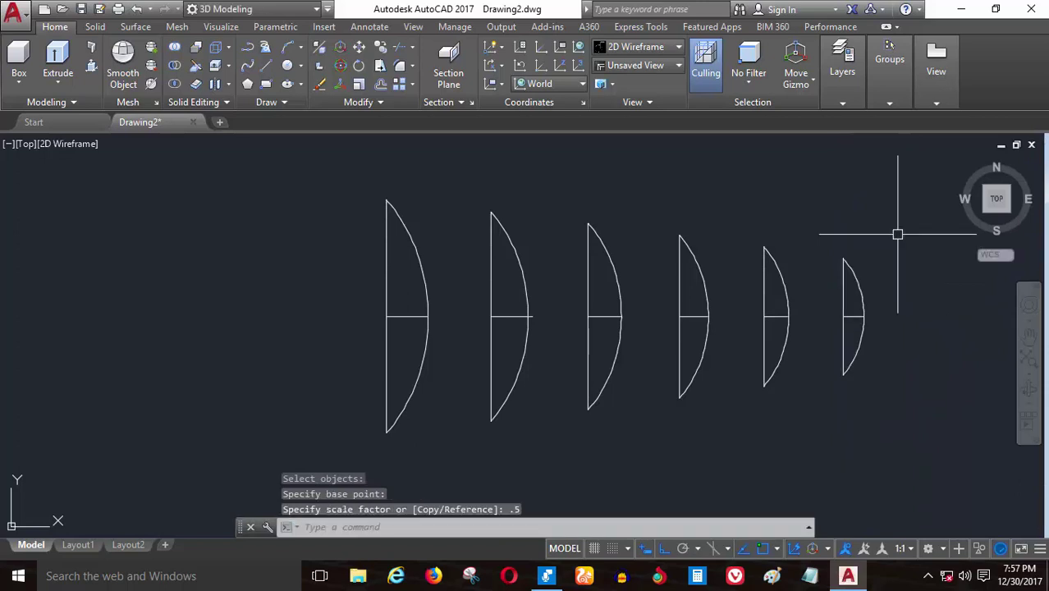
scroll(533, 279, down, 1)
scroll(533, 276, up, 3)
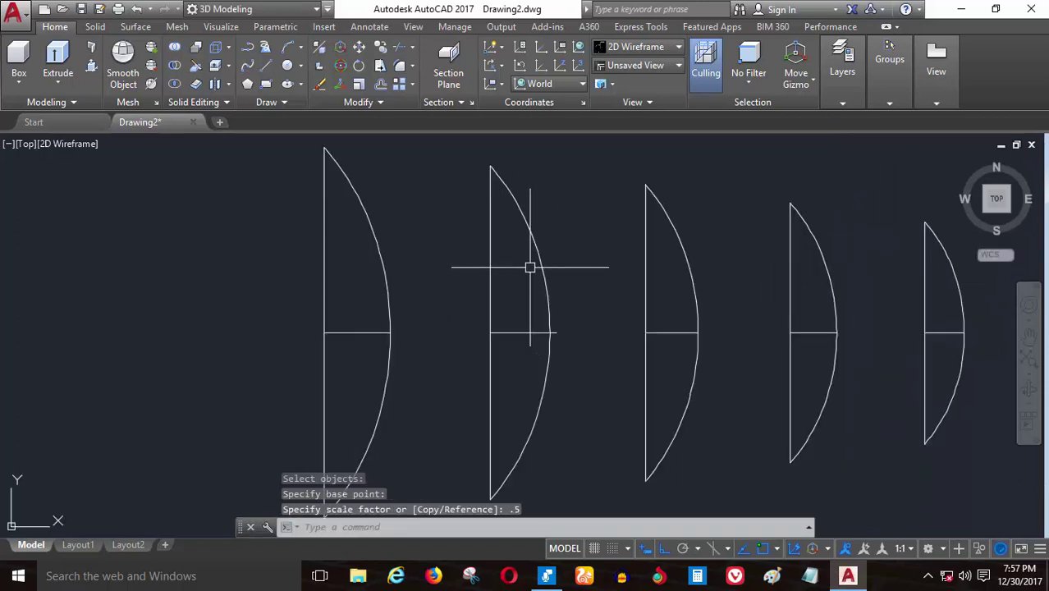
click(383, 48)
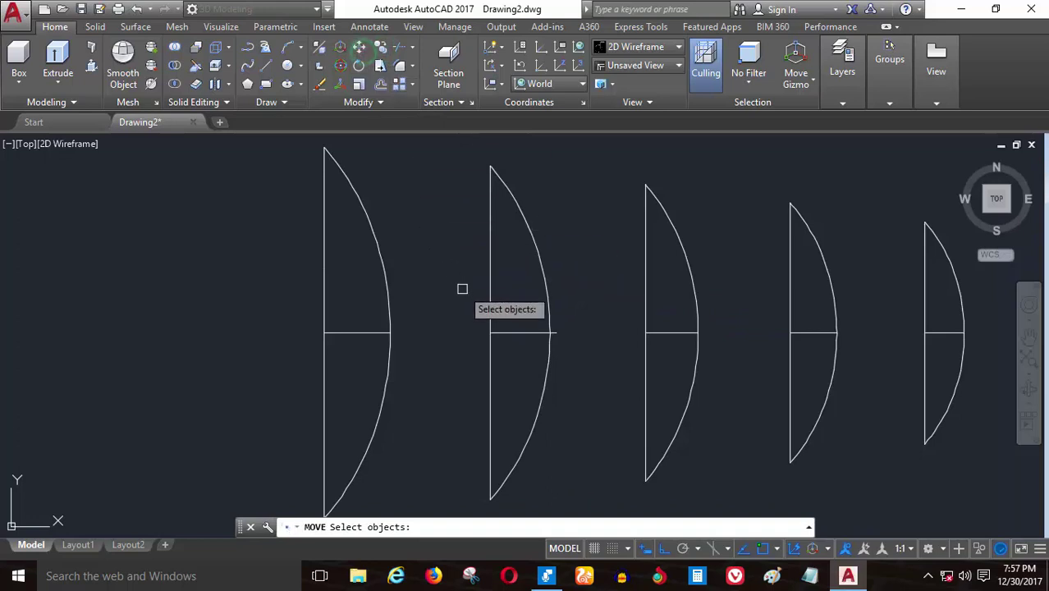
- Slide the second and third arcs left against the largest arc's straight edge
click(604, 252)
click(474, 355)
key(Return)
click(490, 331)
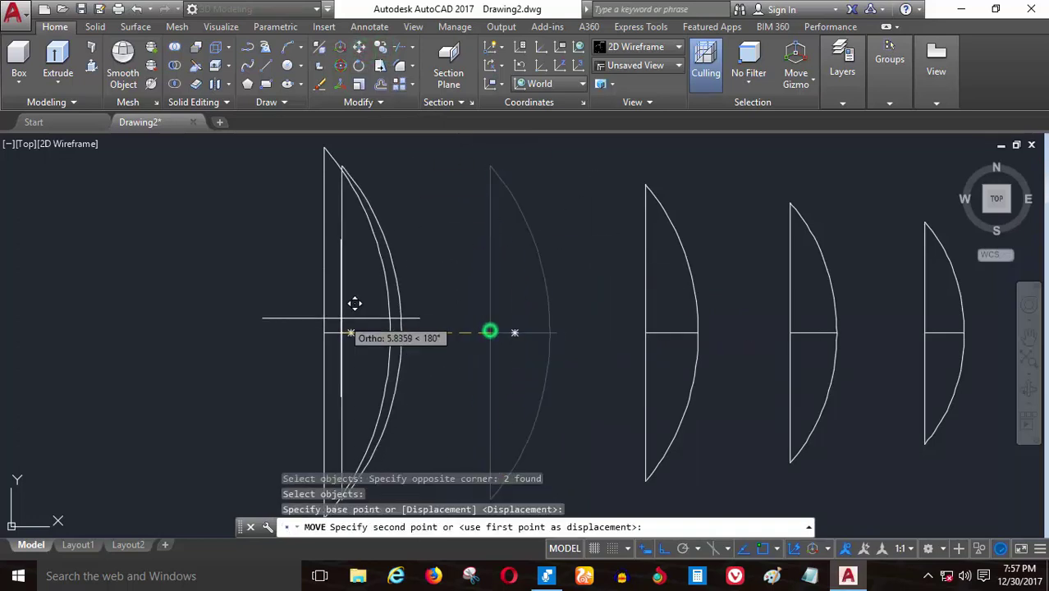
click(325, 331)
key(Return)
click(726, 264)
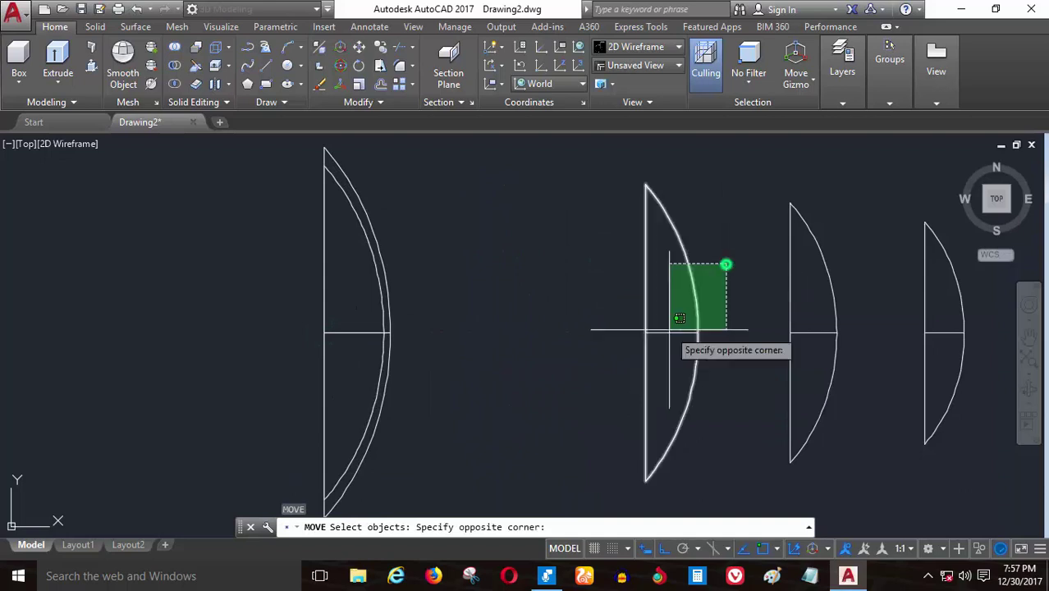
click(679, 318)
key(Return)
click(646, 332)
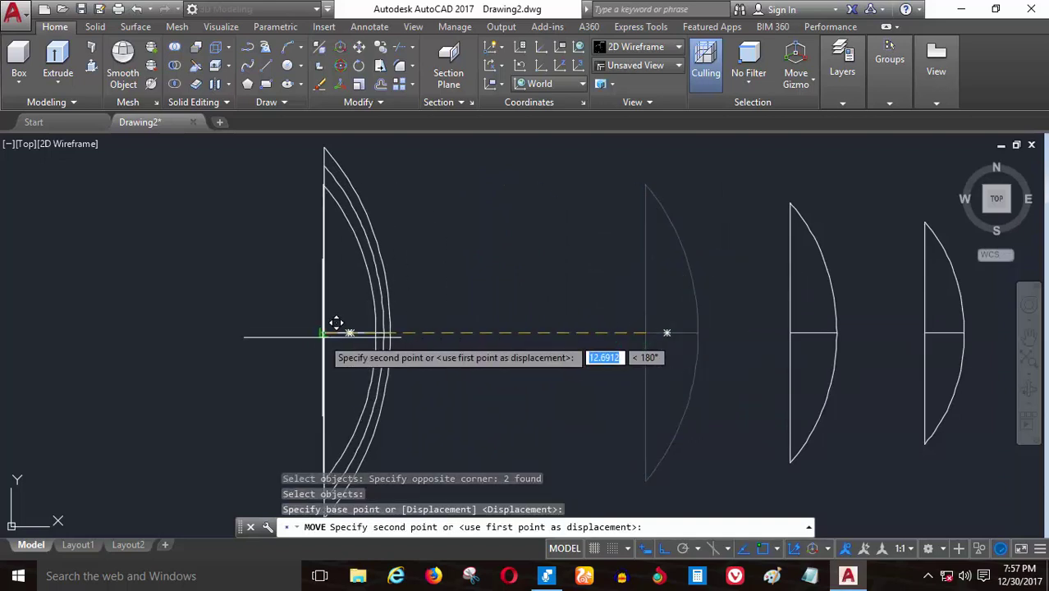
click(324, 332)
- Stack the fourth and fifth arcs onto the nested arcs at the left
key(Return)
click(842, 272)
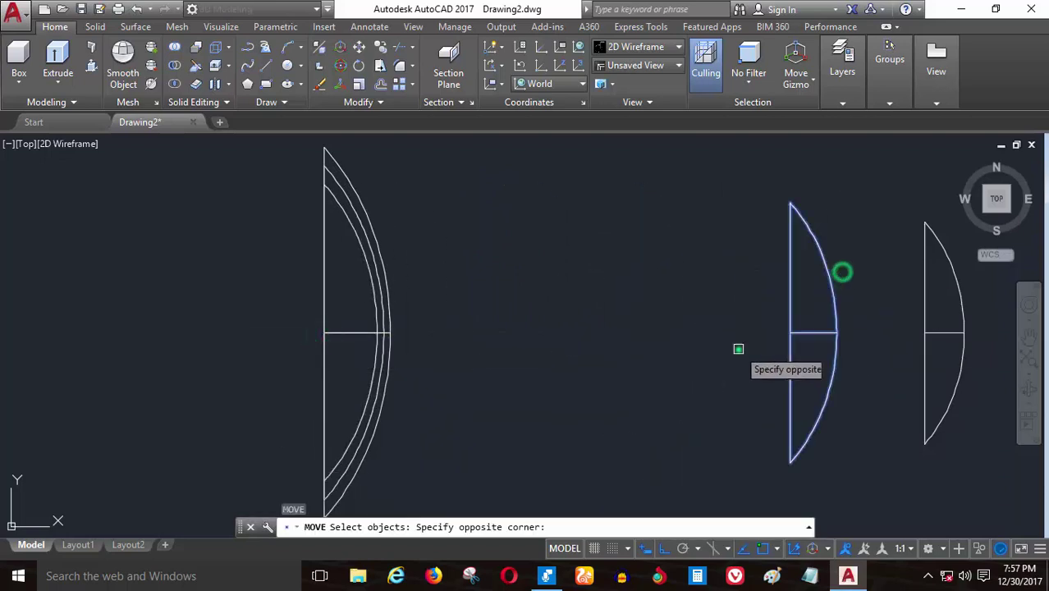
click(738, 349)
key(Return)
click(810, 333)
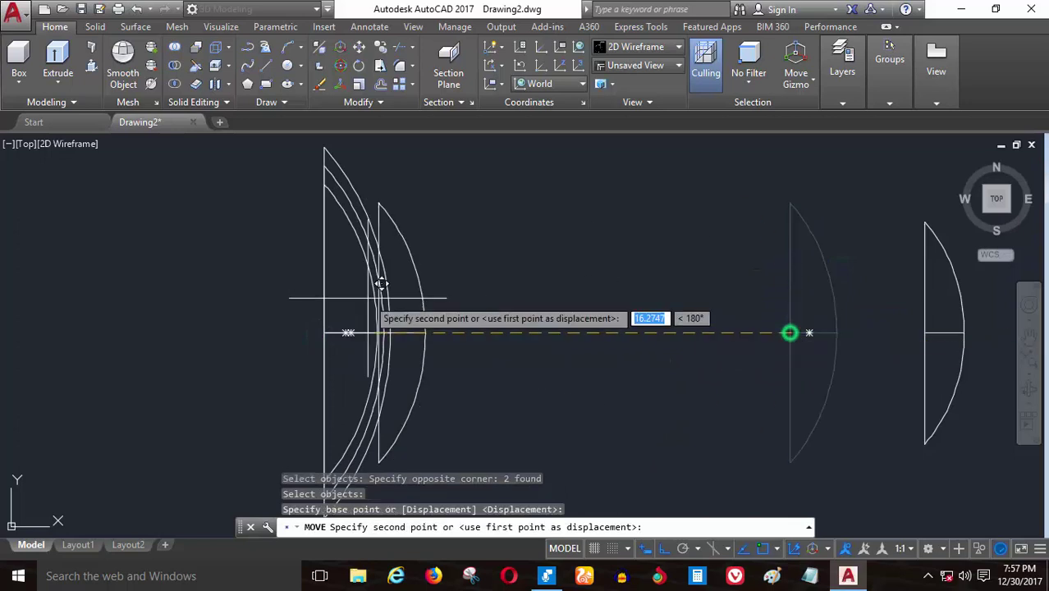
click(337, 332)
scroll(206, 328, down, 2)
key(Return)
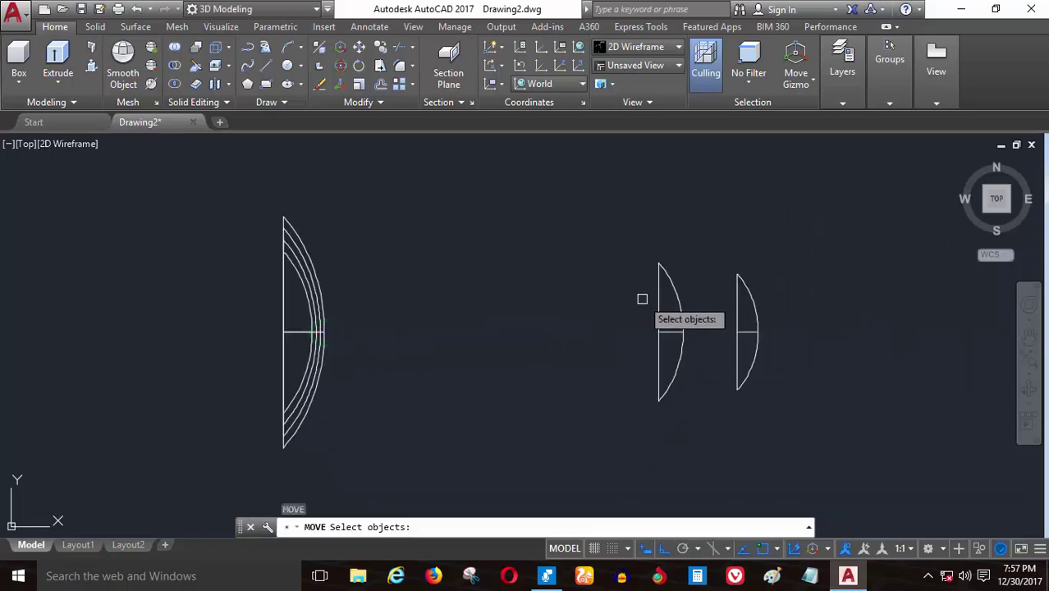
click(686, 285)
key(Return)
scroll(667, 328, up, 2)
click(667, 326)
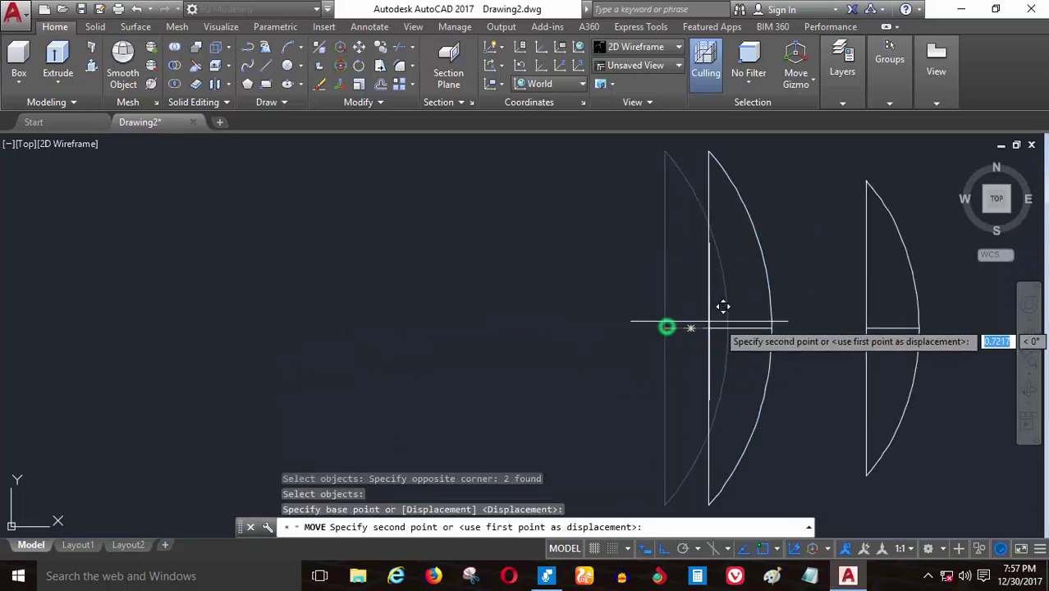
scroll(723, 327, down, 3)
scroll(472, 334, up, 3)
click(564, 297)
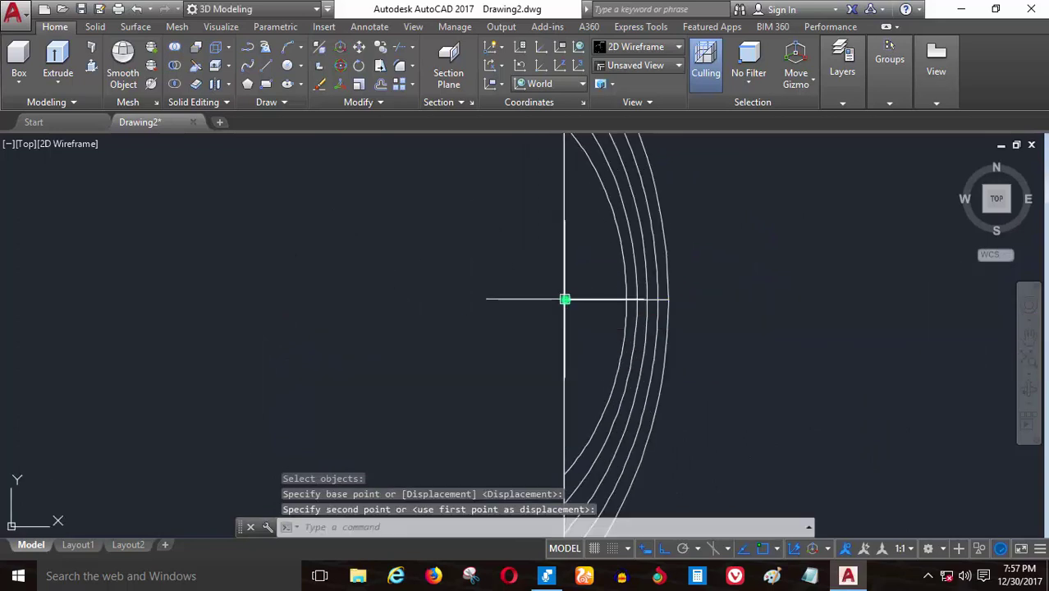
scroll(489, 378, down, 2)
scroll(847, 370, up, 2)
- Move the smallest arc into the nested set, aligning its straight edge
key(Return)
click(968, 344)
click(812, 376)
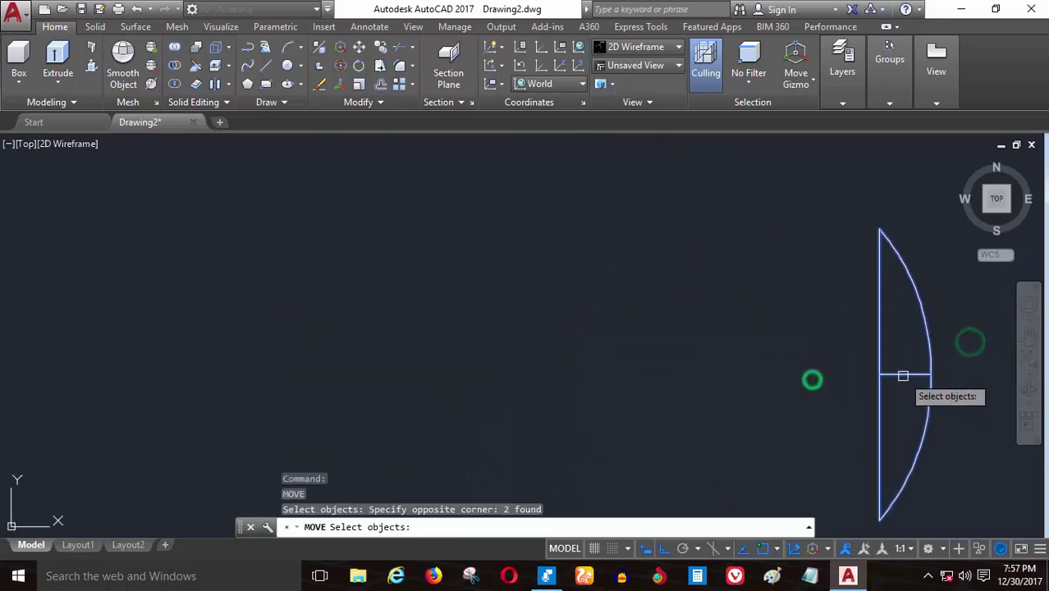
key(Return)
scroll(878, 375, up, 2)
click(878, 375)
scroll(862, 369, down, 3)
scroll(421, 358, up, 2)
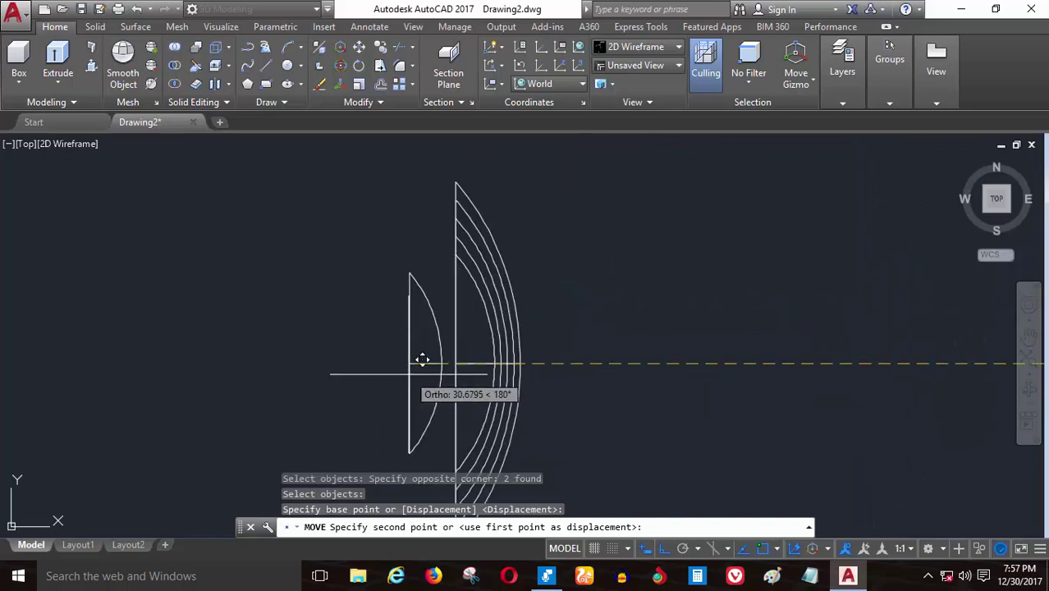
scroll(536, 351, up, 2)
scroll(537, 351, down, 1)
click(531, 347)
scroll(459, 316, down, 2)
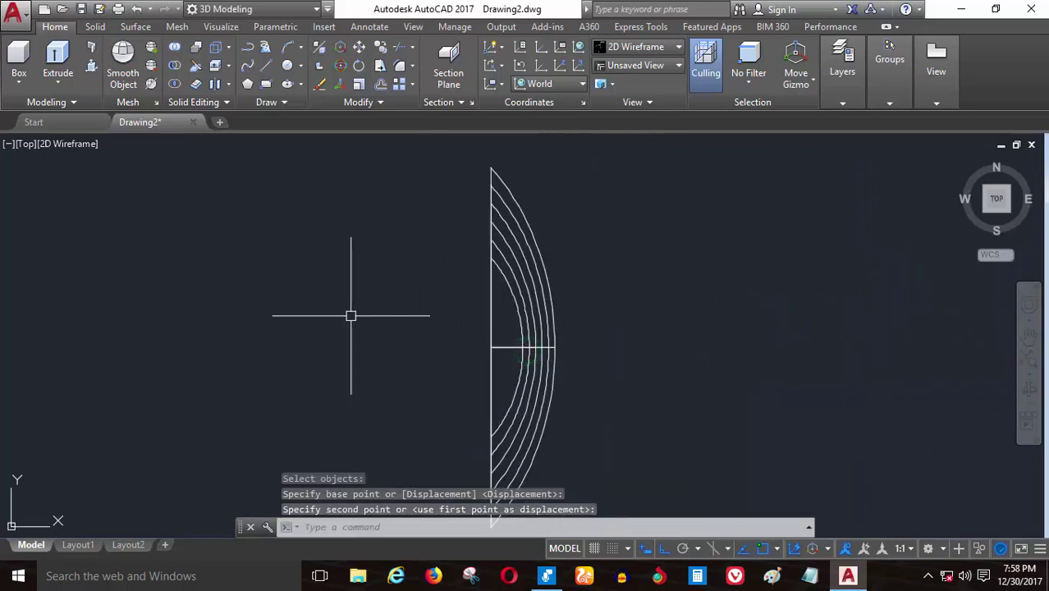
scroll(391, 270, up, 2)
scroll(392, 270, down, 3)
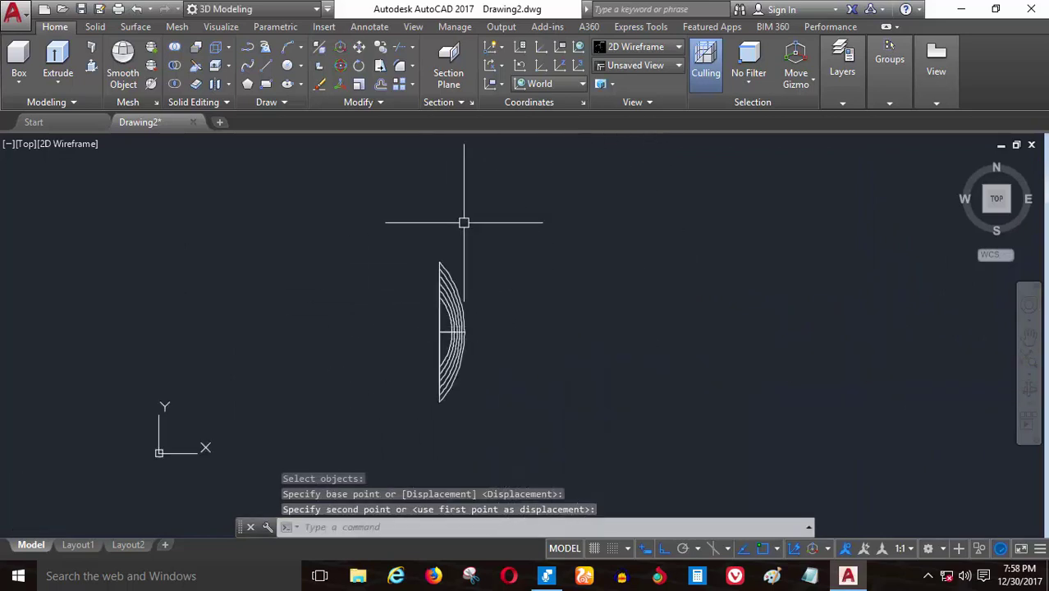
- Window-select the nested arcs and place a duplicate set to their right
click(623, 65)
click(505, 180)
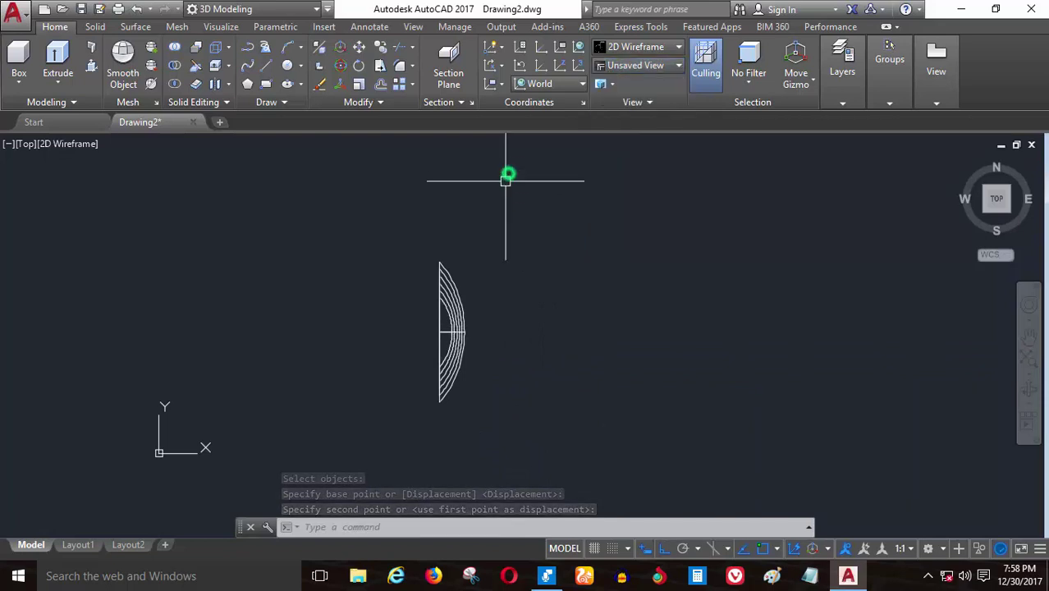
click(364, 48)
click(516, 277)
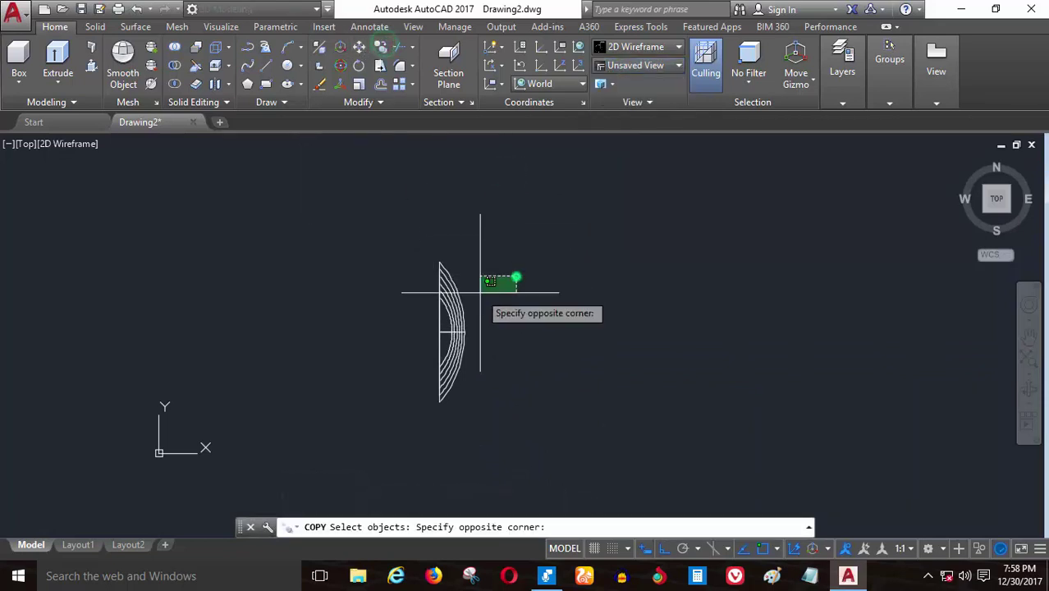
click(342, 370)
key(Return)
click(370, 321)
click(608, 321)
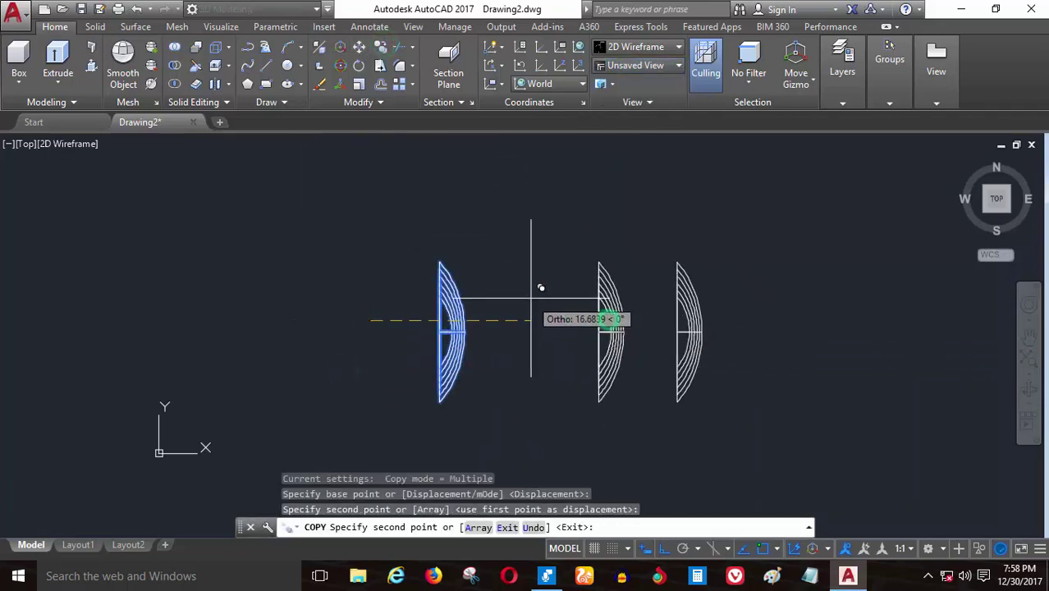
key(Return)
scroll(529, 298, up, 2)
scroll(506, 344, down, 2)
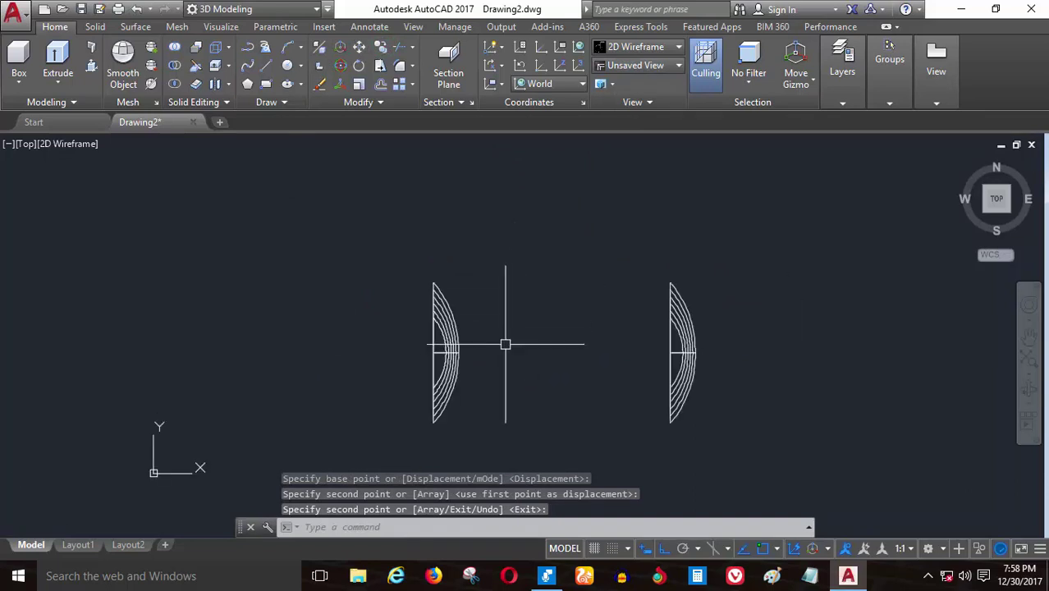
scroll(484, 305, up, 2)
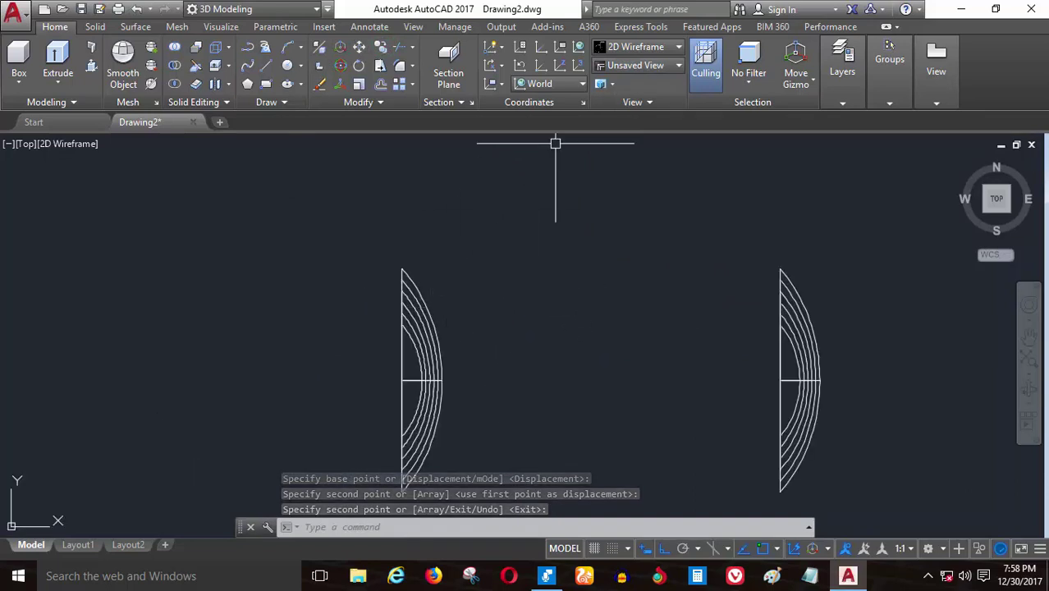
click(626, 65)
click(632, 176)
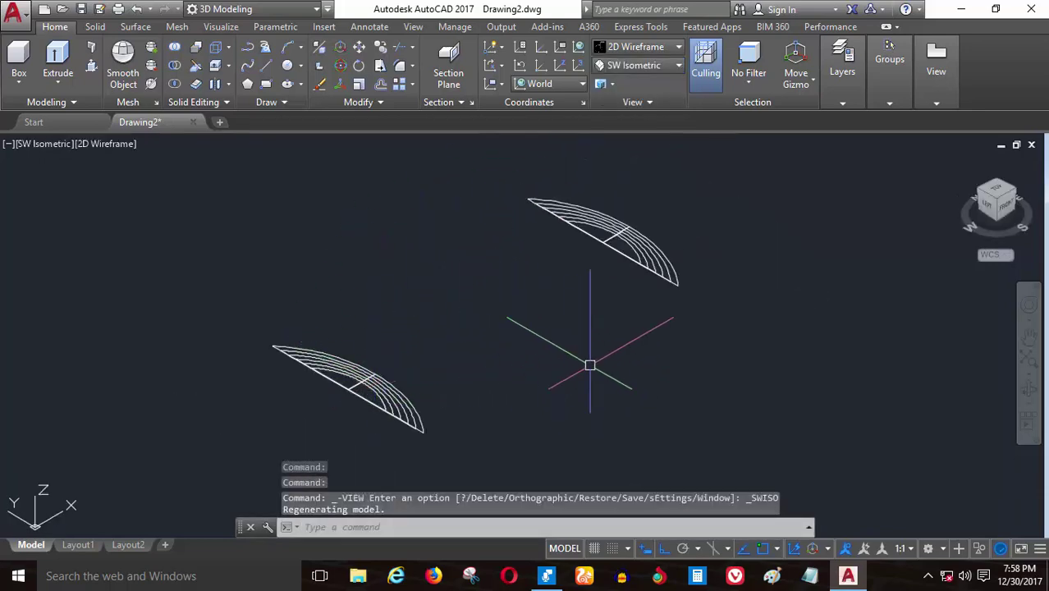
shift+middle_drag(590, 365, 445, 369)
scroll(403, 263, up, 5)
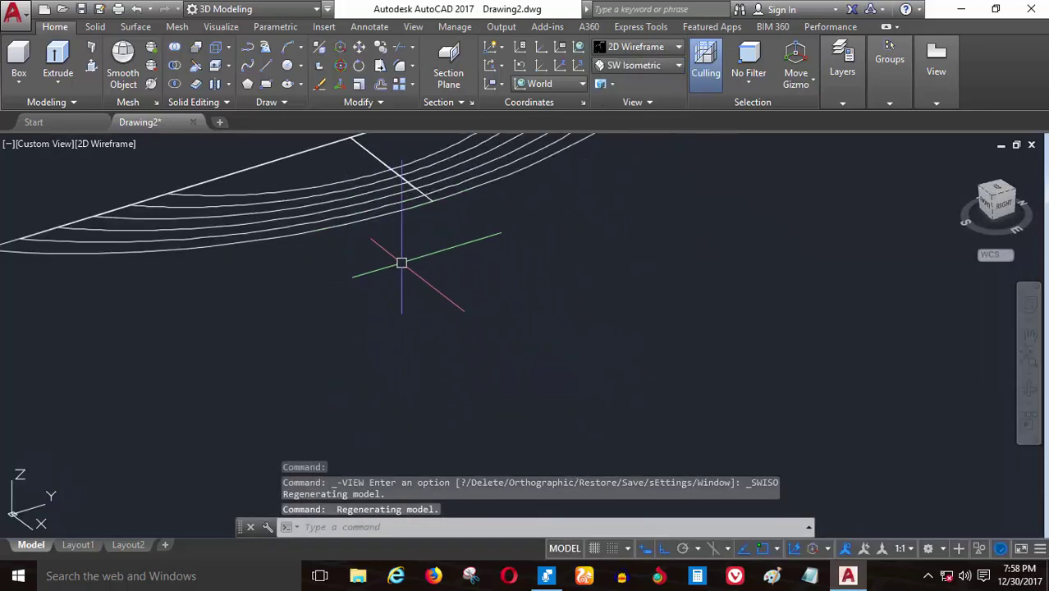
scroll(403, 262, down, 3)
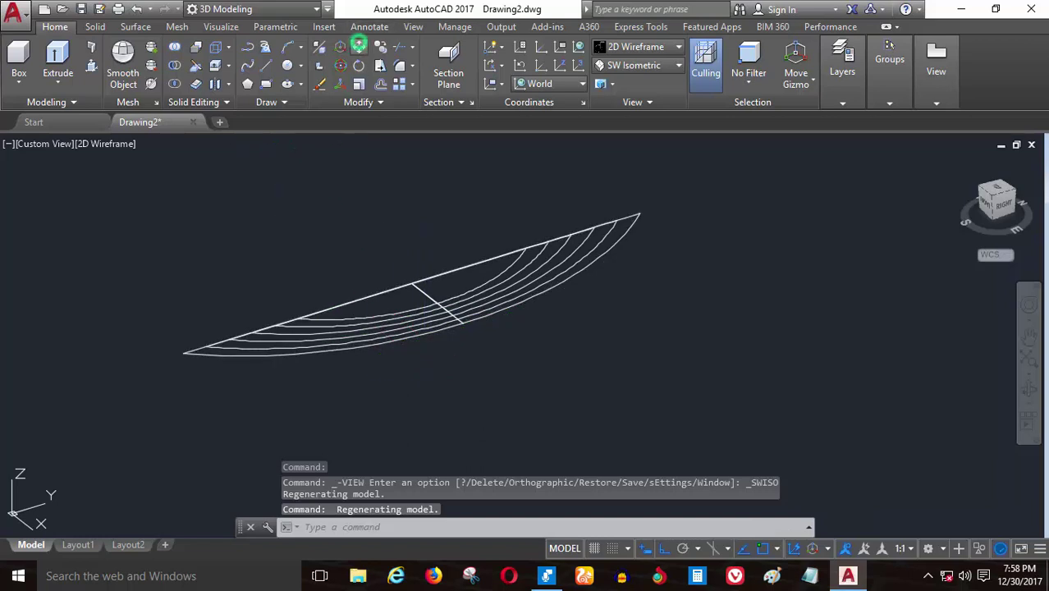
click(358, 45)
click(403, 237)
click(318, 370)
key(Return)
click(557, 413)
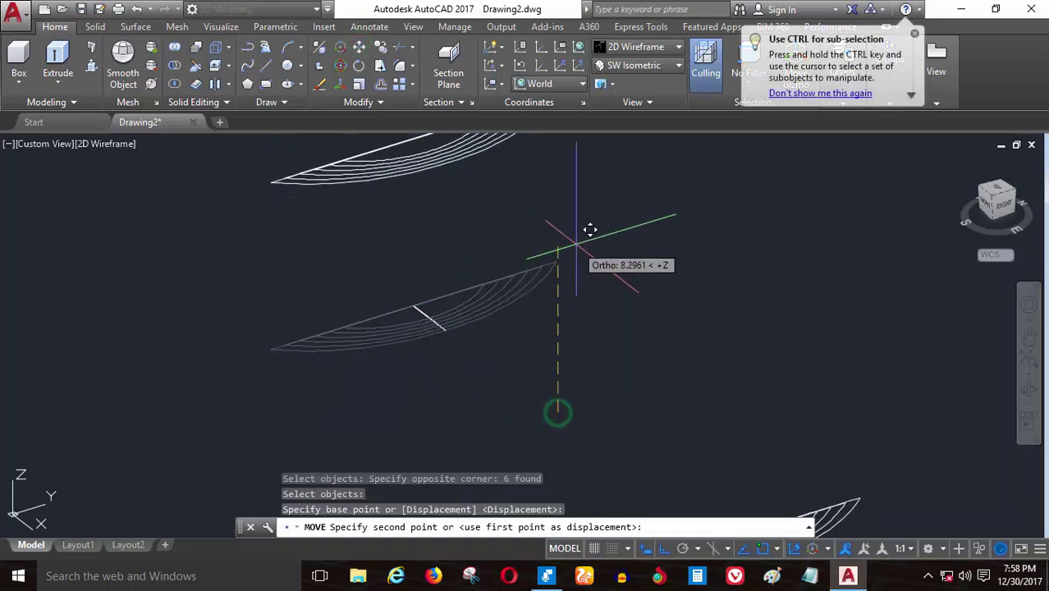
scroll(579, 402, down, 2)
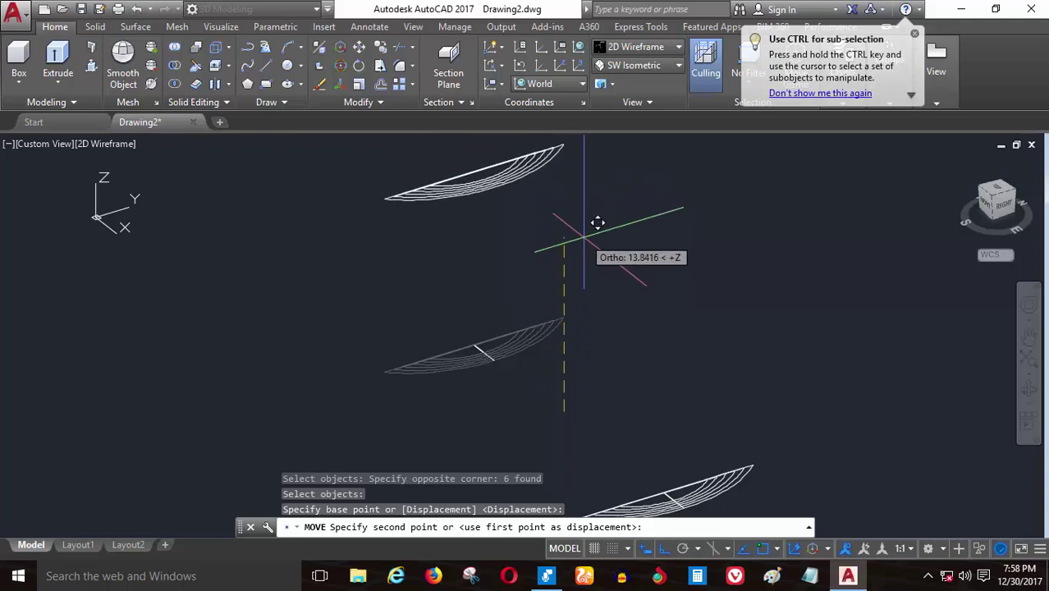
text(15)
key(Return)
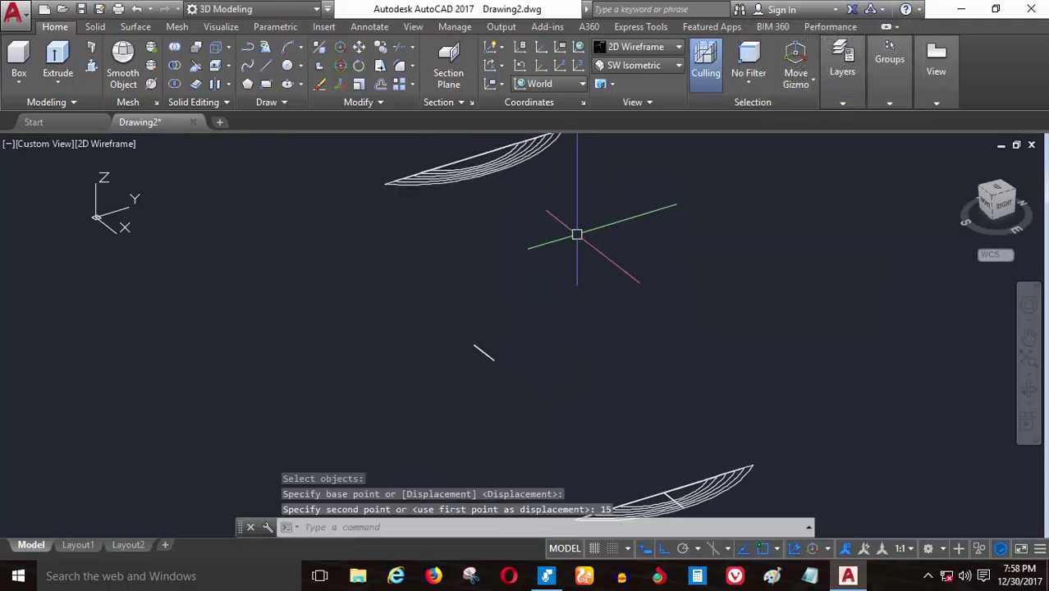
mouse_move(573, 234)
shift+middle_down()
mouse_move(281, 304)
mouse_move(344, 164)
mouse_move(485, 253)
shift+middle_up()
scroll(486, 253, down, 2)
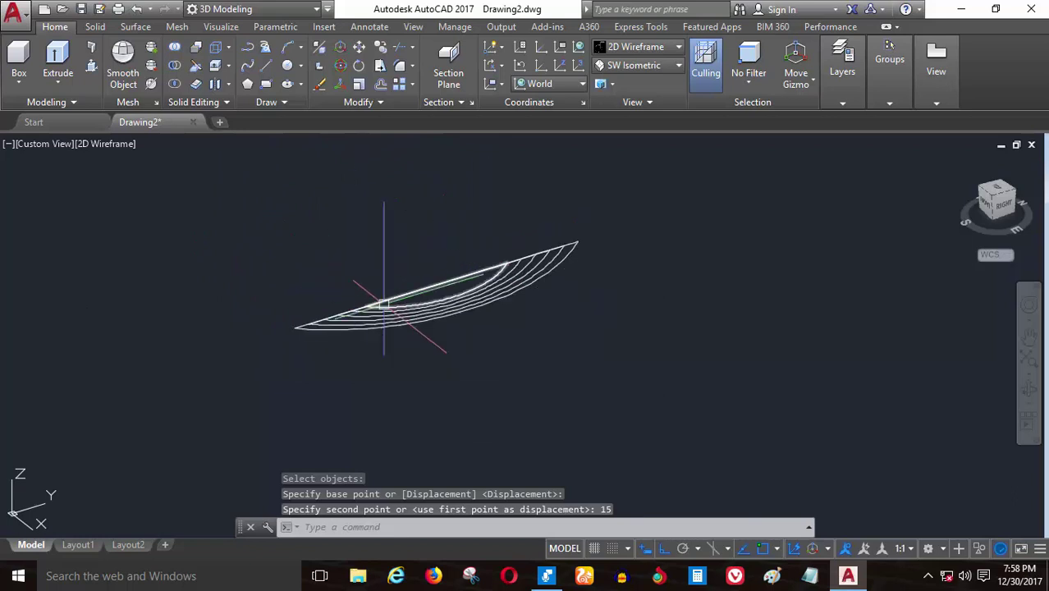
scroll(395, 319, down, 2)
mouse_move(393, 432)
shift+middle_down()
mouse_move(452, 389)
mouse_move(434, 431)
shift+middle_up()
text(u)
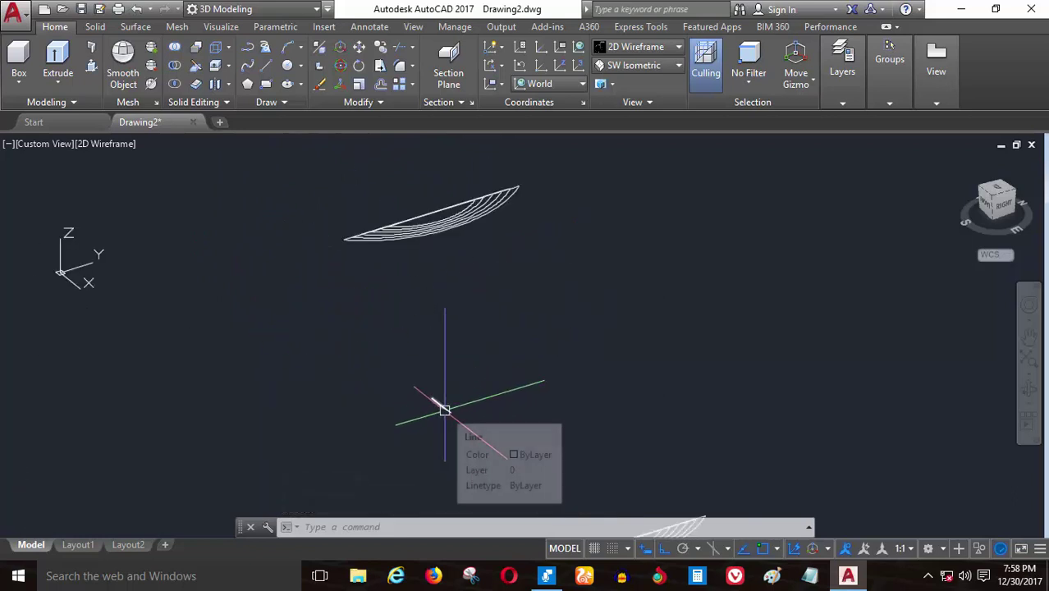
key(Return)
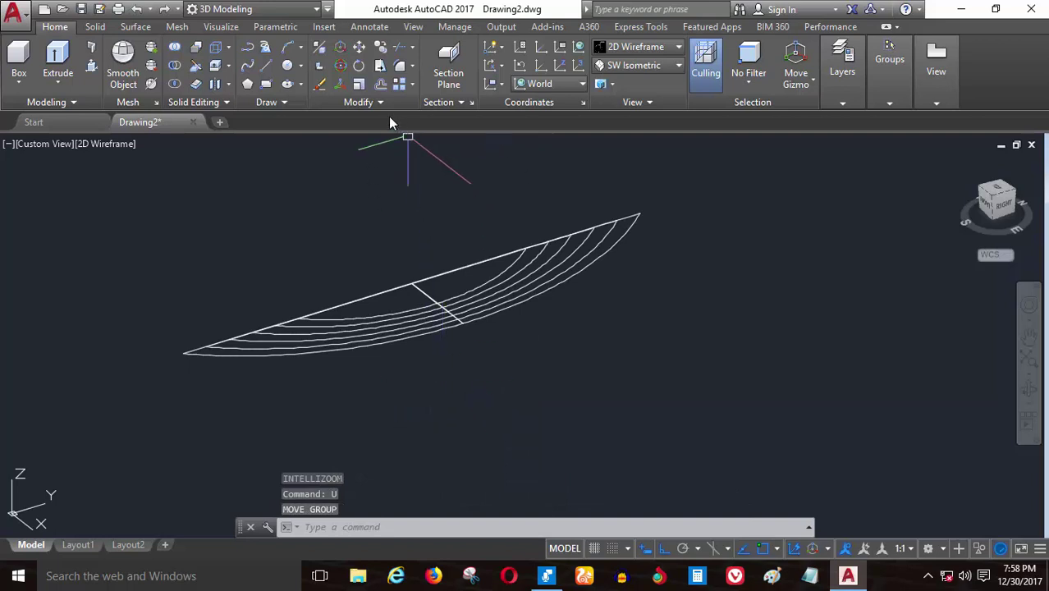
- Window-select all twelve shell pieces and lift them 15 units along +Z
click(361, 51)
scroll(417, 329, down, 3)
click(530, 211)
click(267, 362)
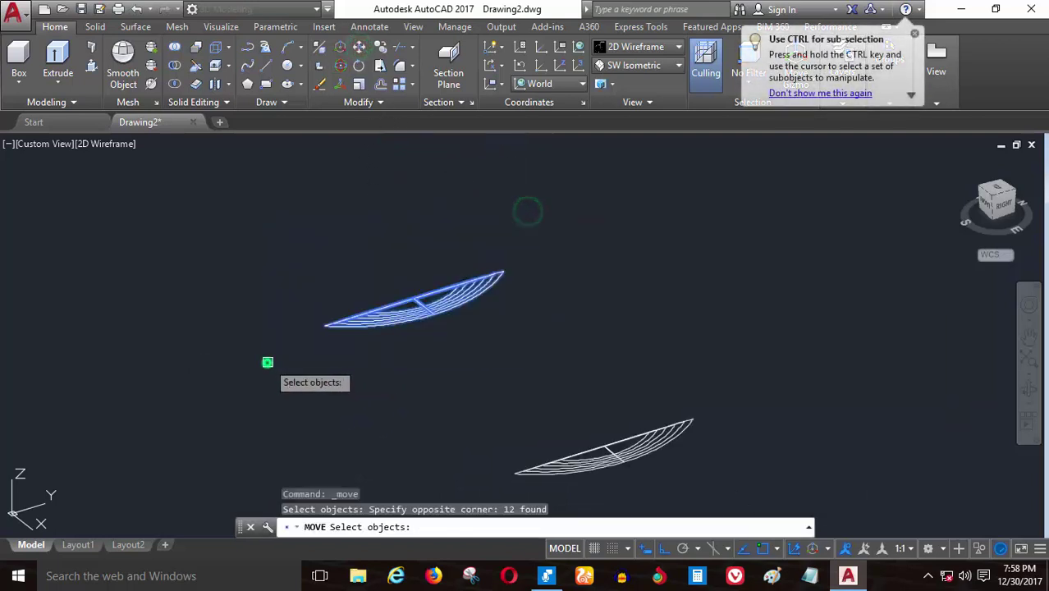
scroll(410, 293, up, 4)
scroll(410, 293, down, 2)
key(Return)
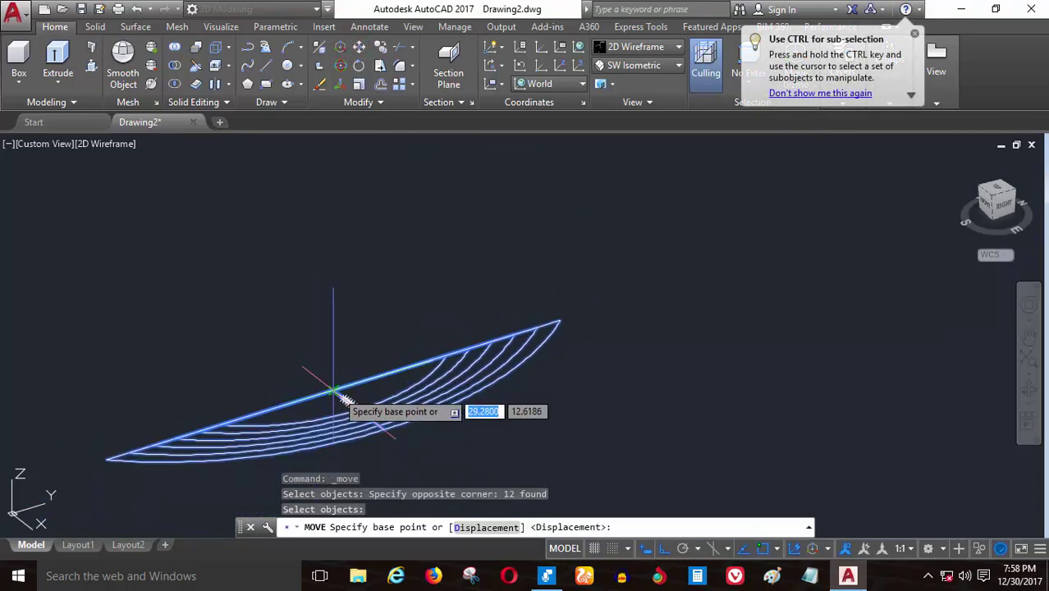
click(336, 392)
scroll(374, 295, down, 3)
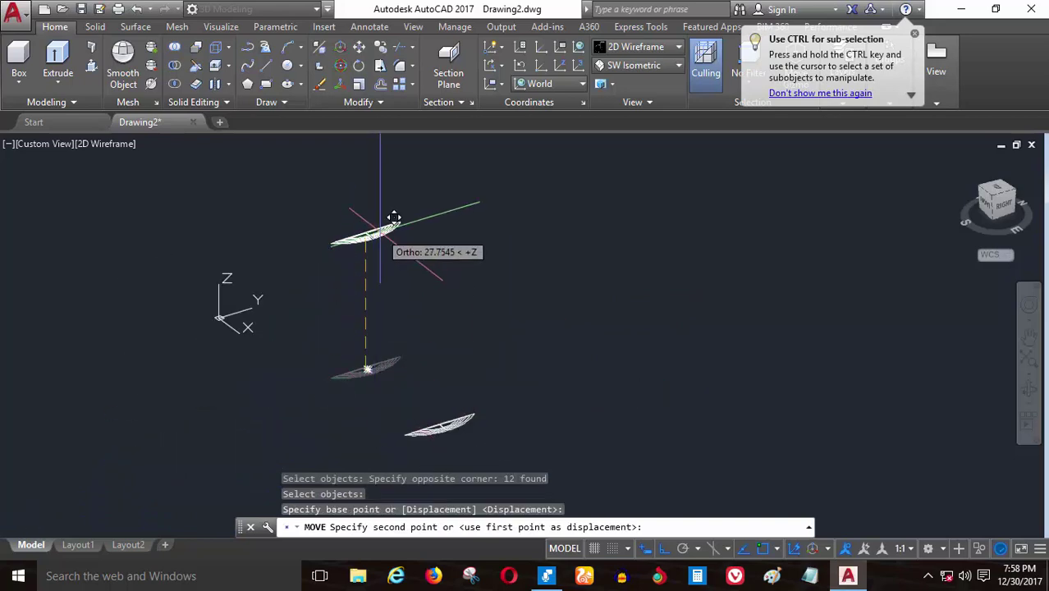
text(15)
key(Return)
scroll(294, 300, up, 4)
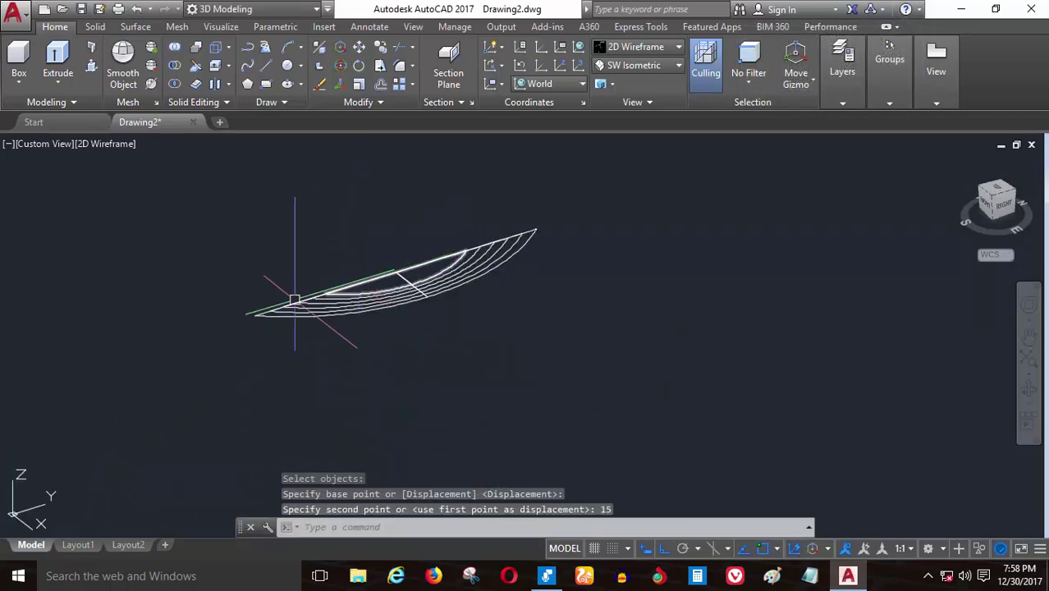
scroll(294, 301, up, 5)
scroll(374, 243, down, 1)
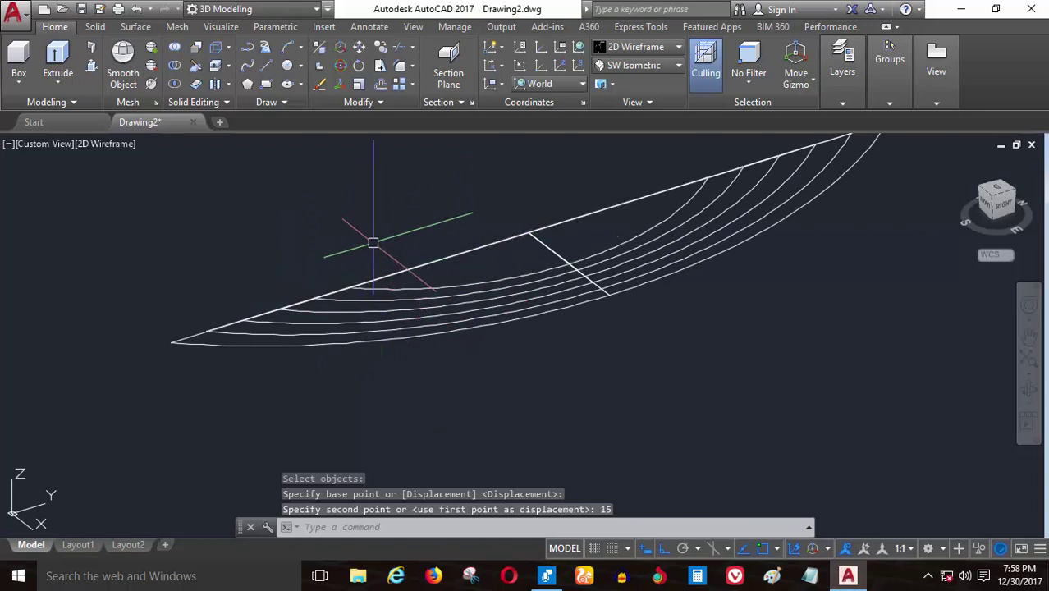
click(358, 49)
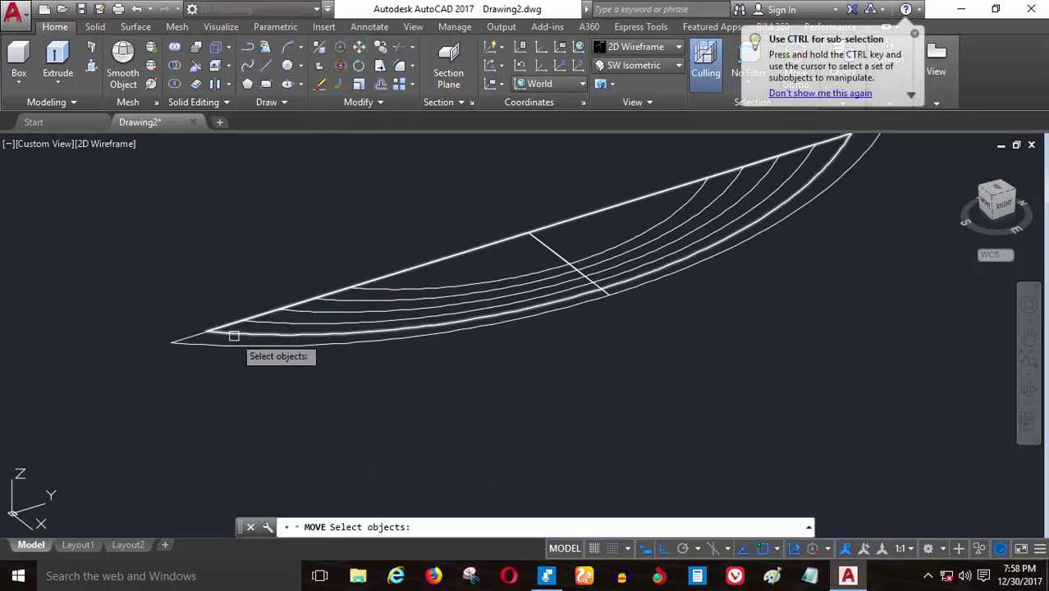
scroll(228, 332, up, 2)
scroll(223, 331, up, 2)
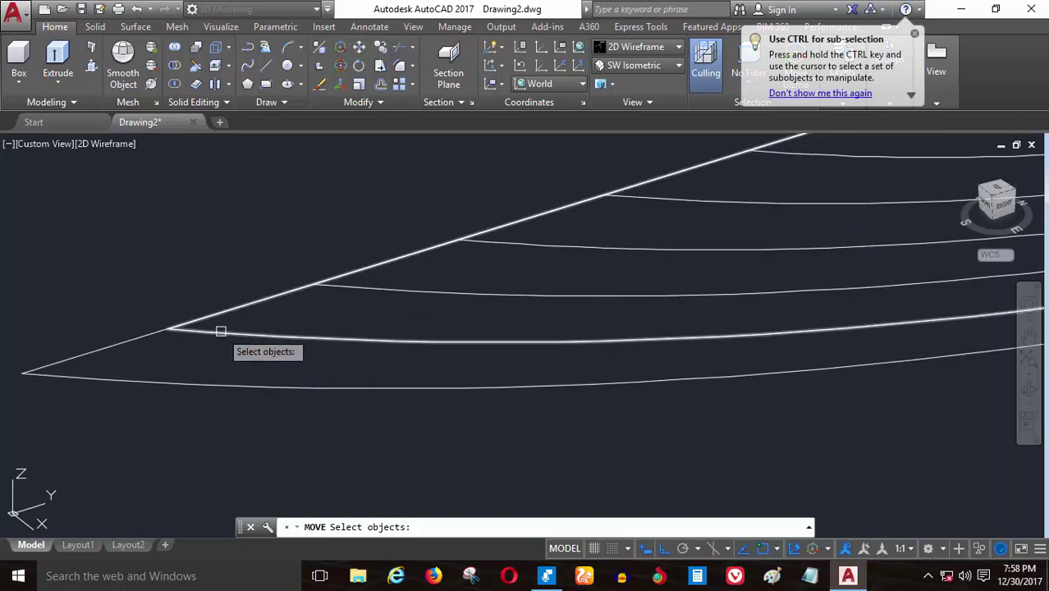
click(221, 331)
scroll(351, 333, down, 3)
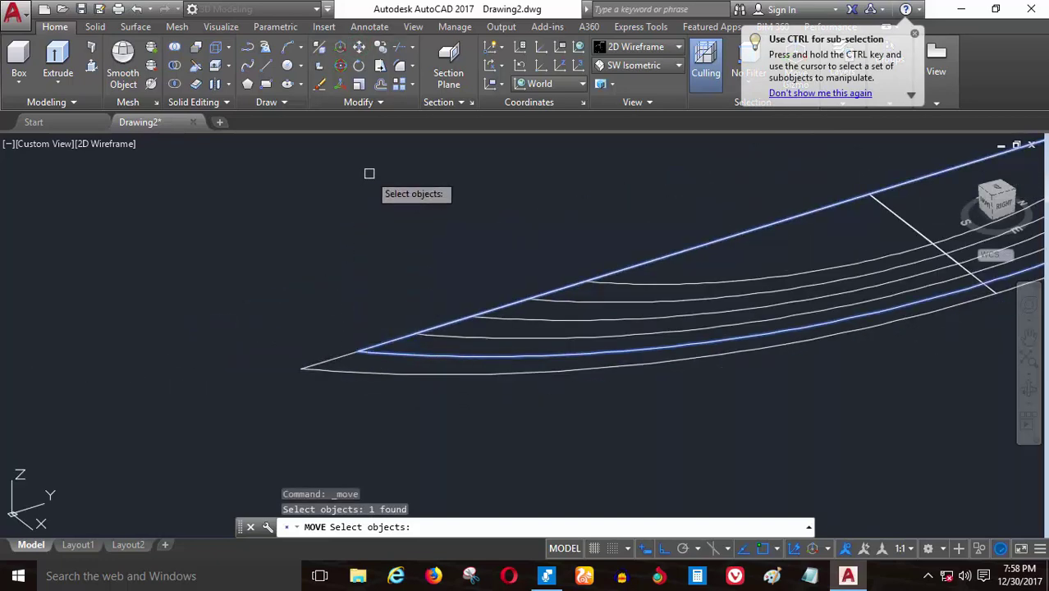
key(Return)
click(376, 164)
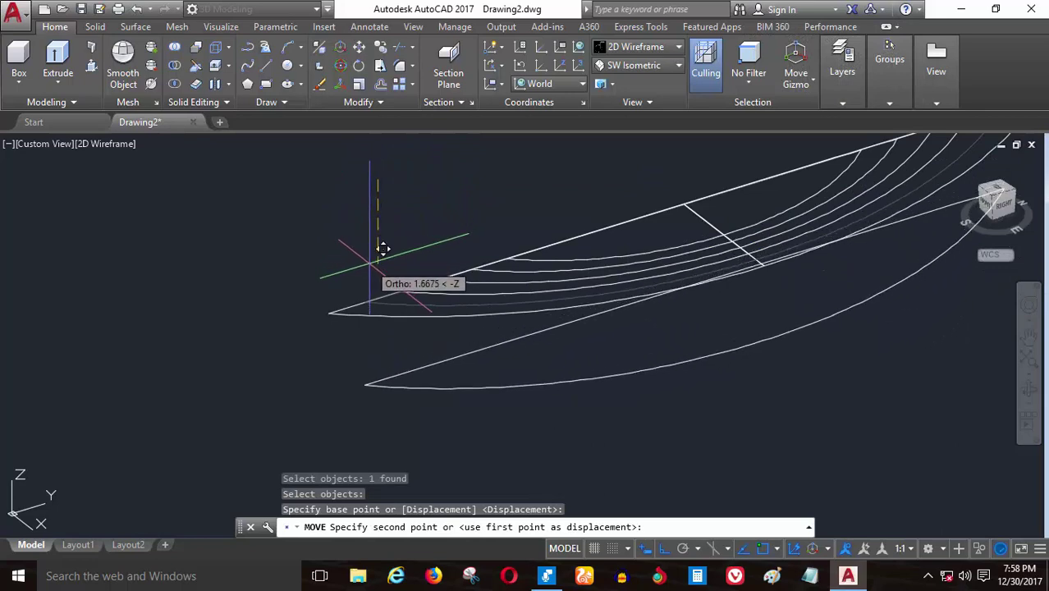
shift+middle_drag(382, 248, 363, 234)
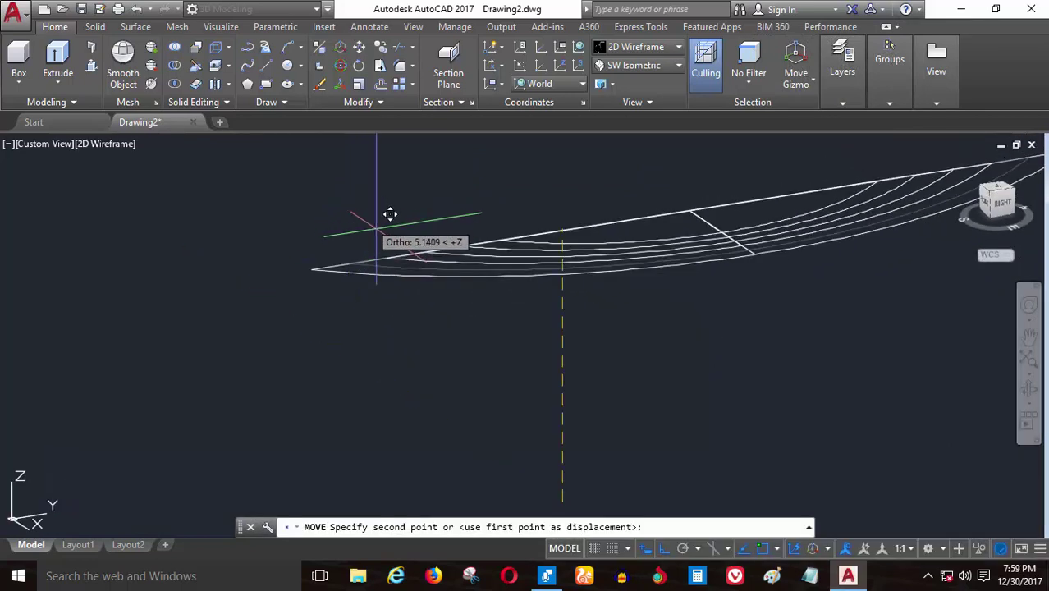
scroll(455, 246, down, 4)
scroll(451, 345, down, 2)
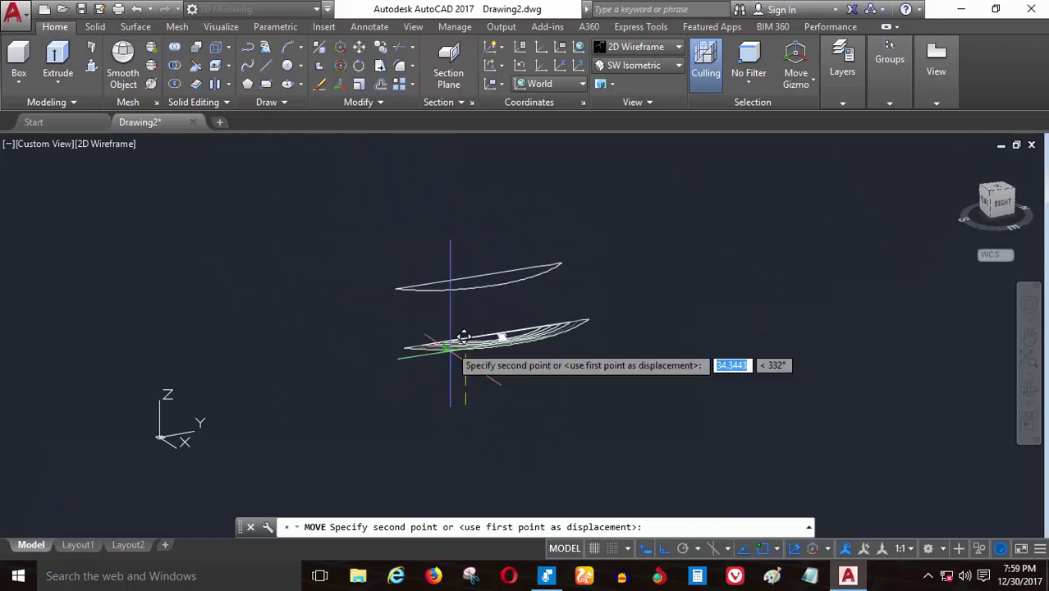
scroll(482, 394, up, 2)
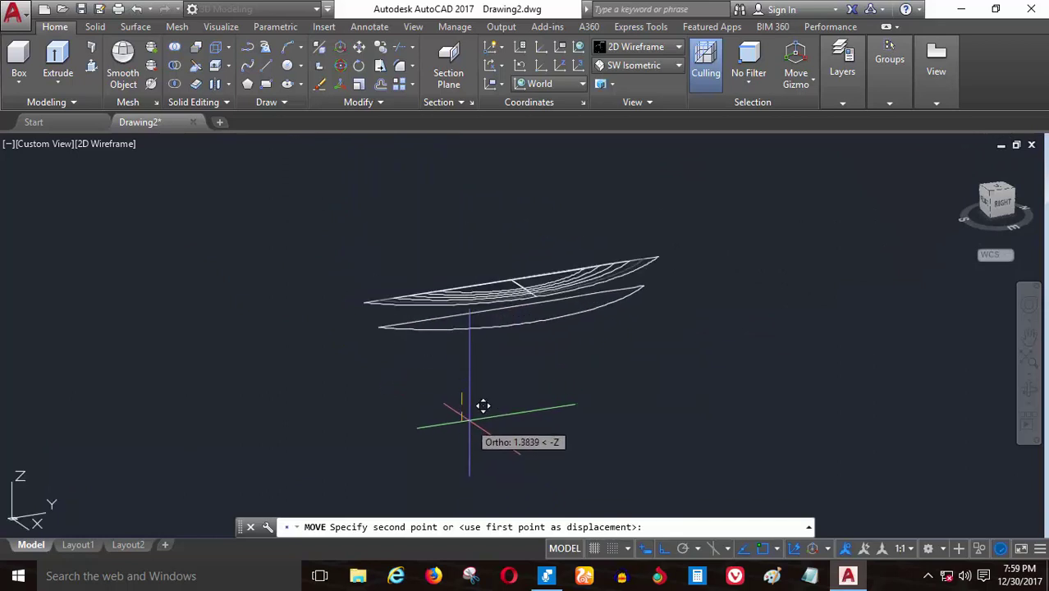
scroll(483, 404, up, 2)
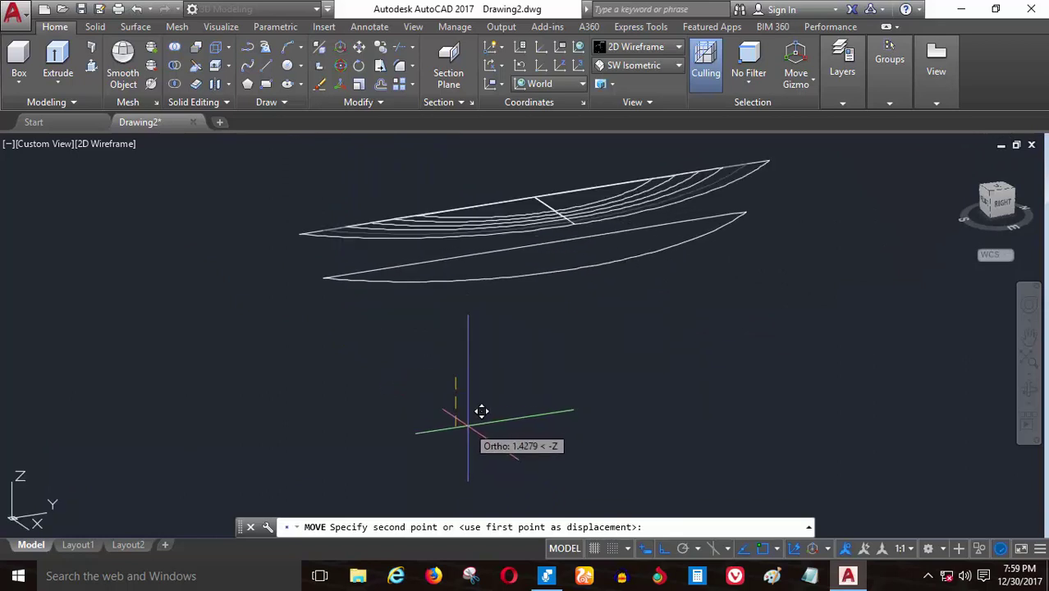
mouse_move(482, 410)
shift+middle_down()
mouse_move(465, 410)
mouse_move(466, 398)
shift+middle_up()
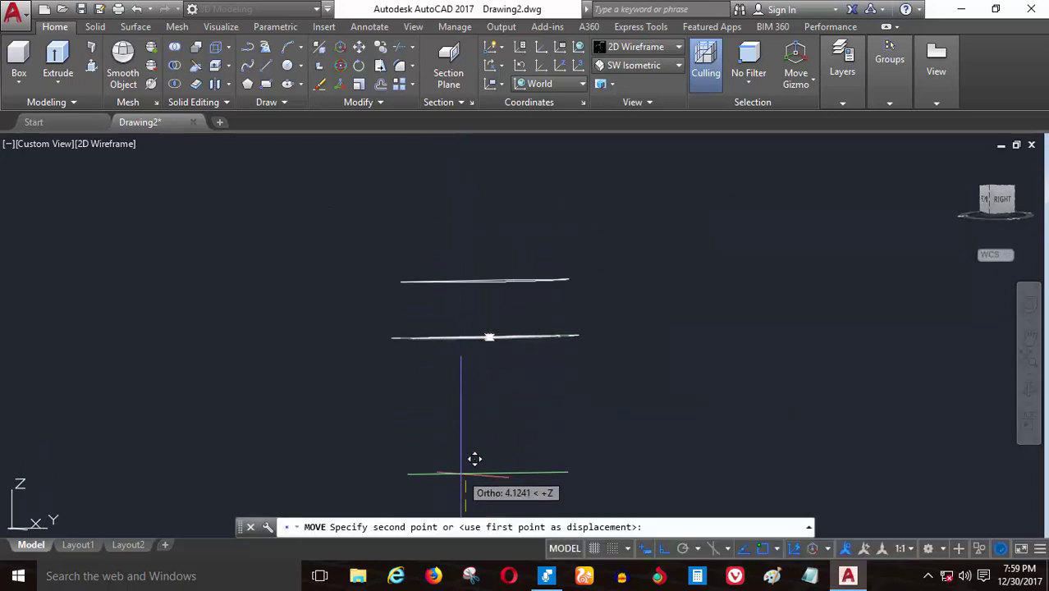
key(Escape)
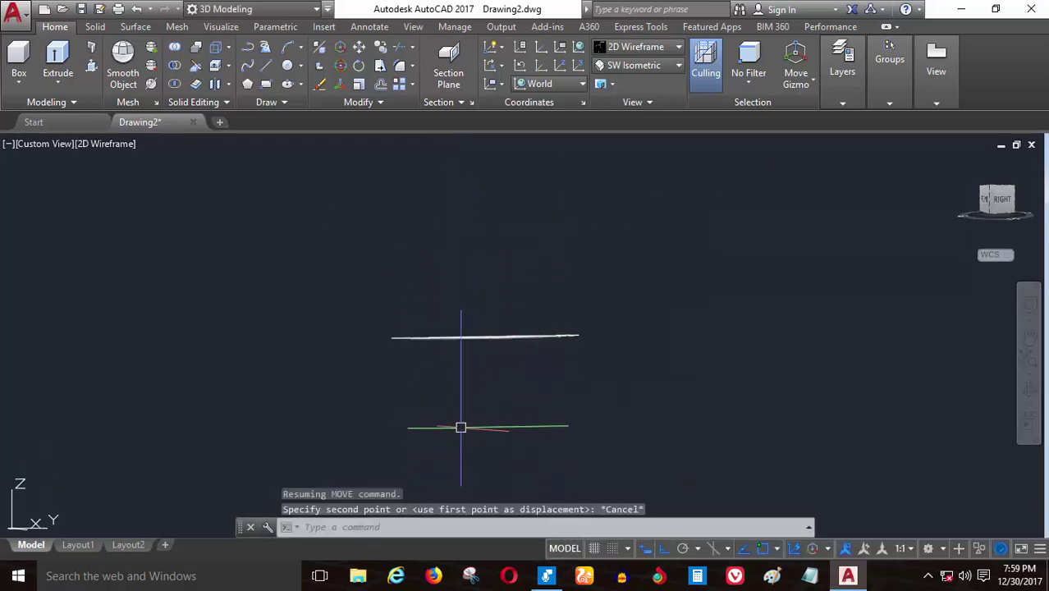
shift+middle_drag(460, 427, 496, 425)
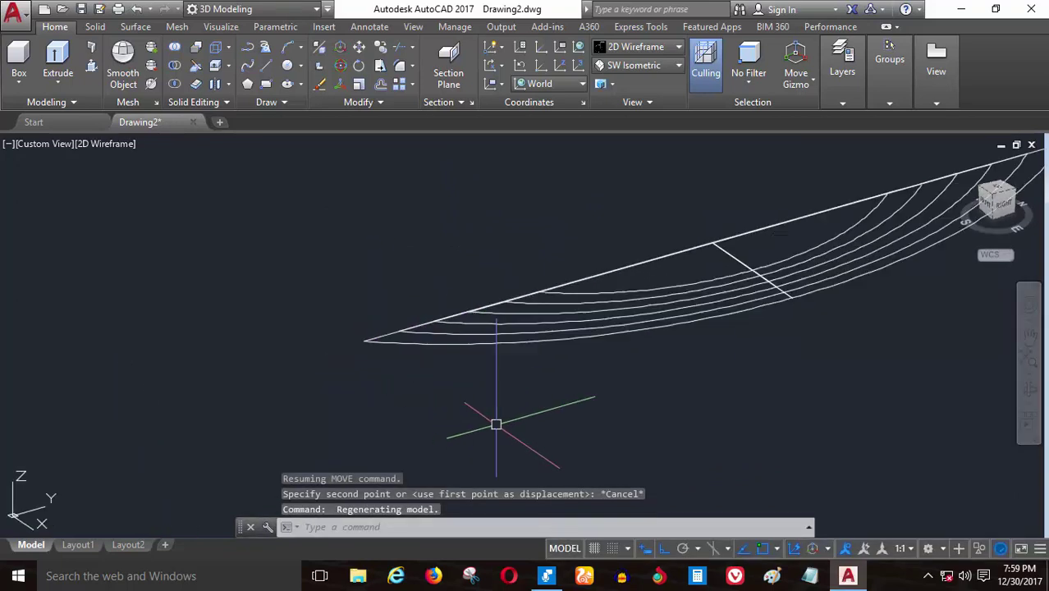
scroll(496, 424, up, 2)
click(362, 49)
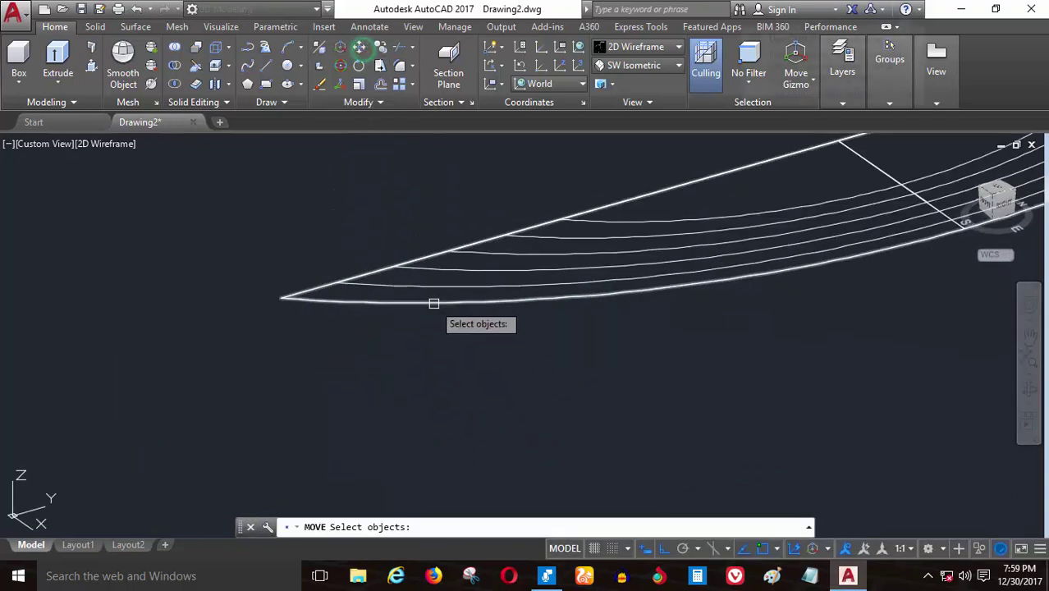
click(415, 285)
key(Return)
click(276, 165)
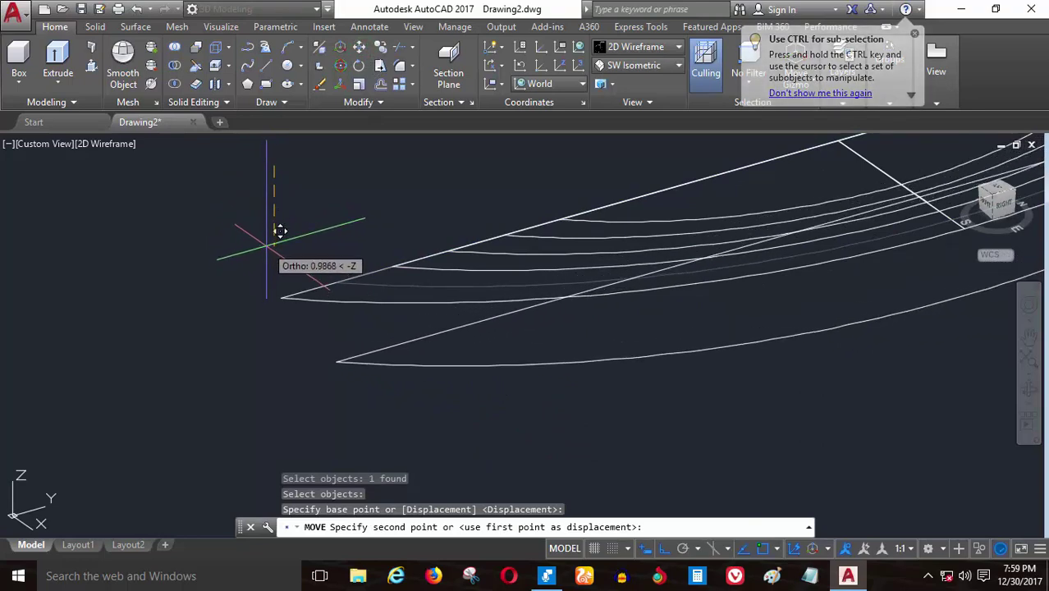
text(.1)
key(Return)
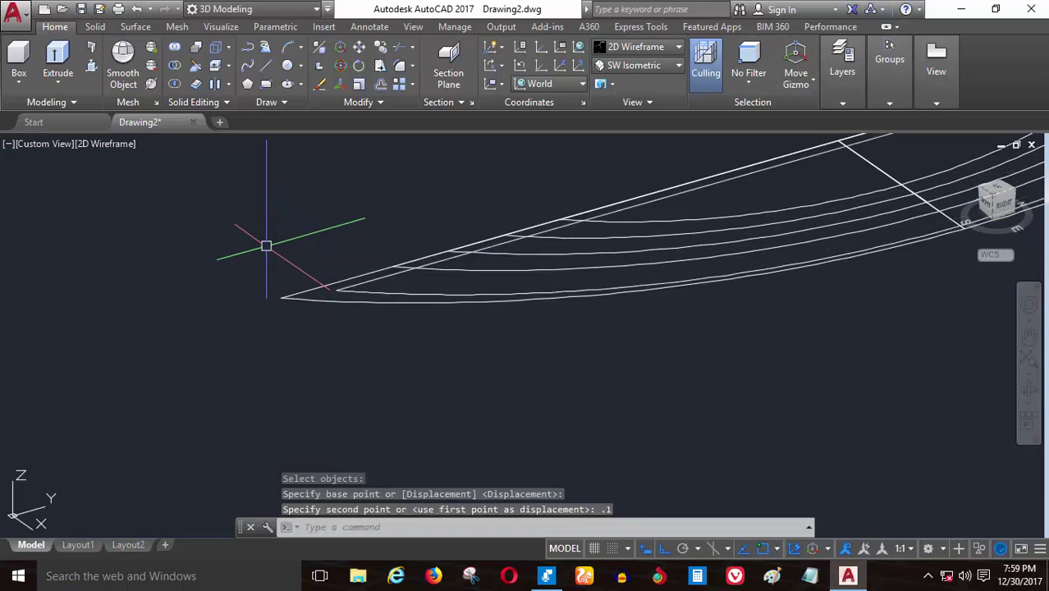
scroll(353, 284, up, 2)
scroll(358, 301, down, 2)
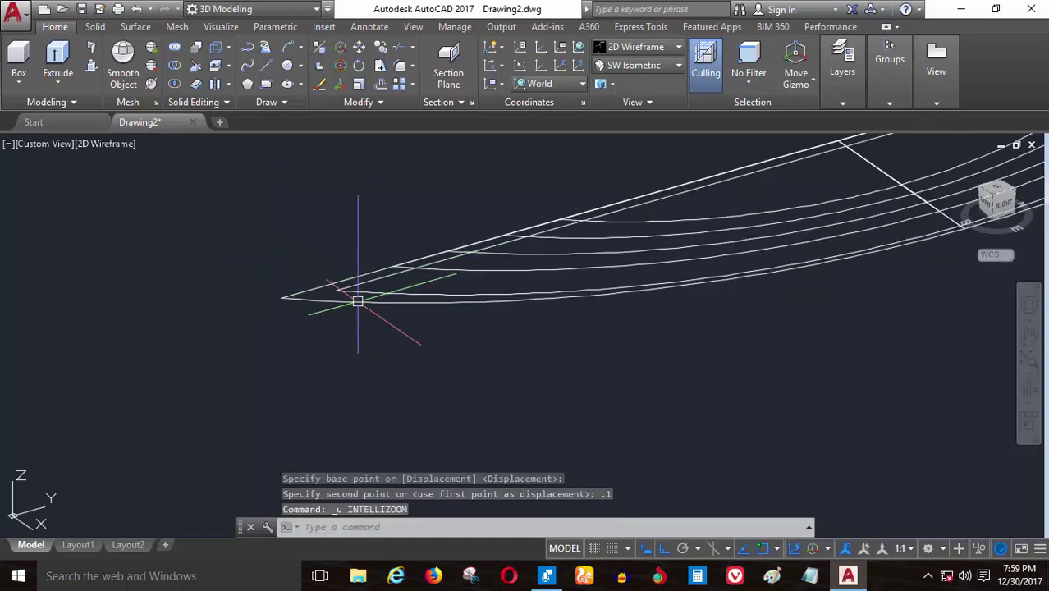
key(ctrl+z)
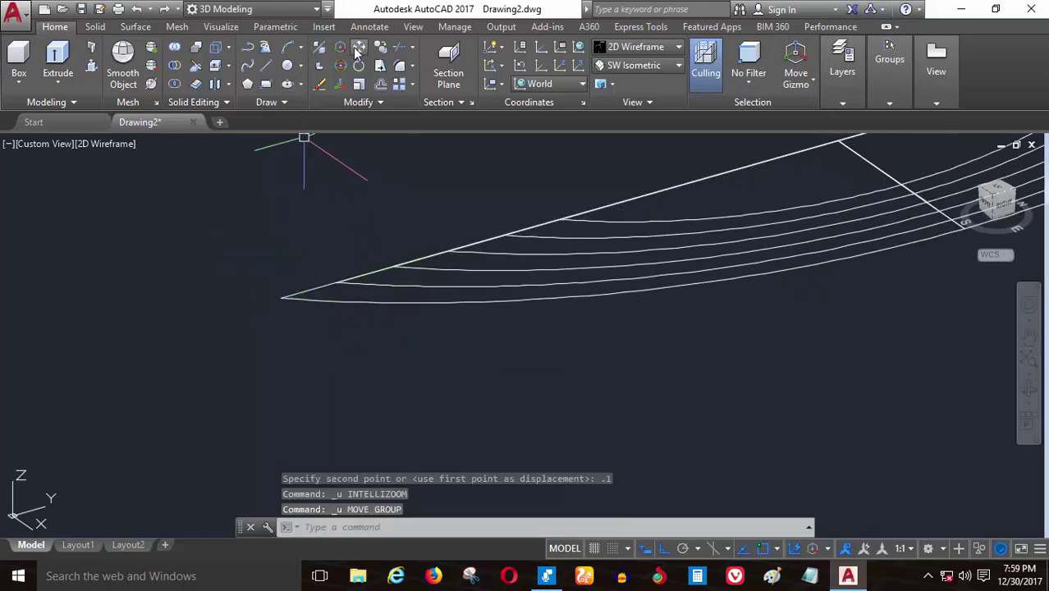
click(356, 47)
click(379, 281)
key(Return)
- Inspect a trial 1-unit curve move from a side view, then undo three steps
click(295, 238)
text(1)
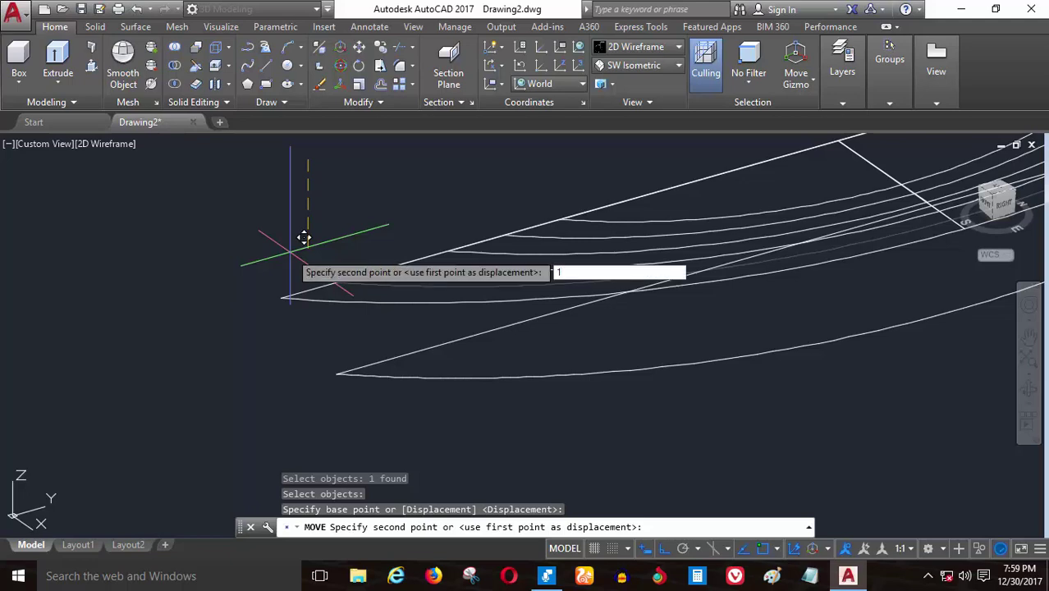
key(Return)
shift+middle_drag(288, 246, 356, 271)
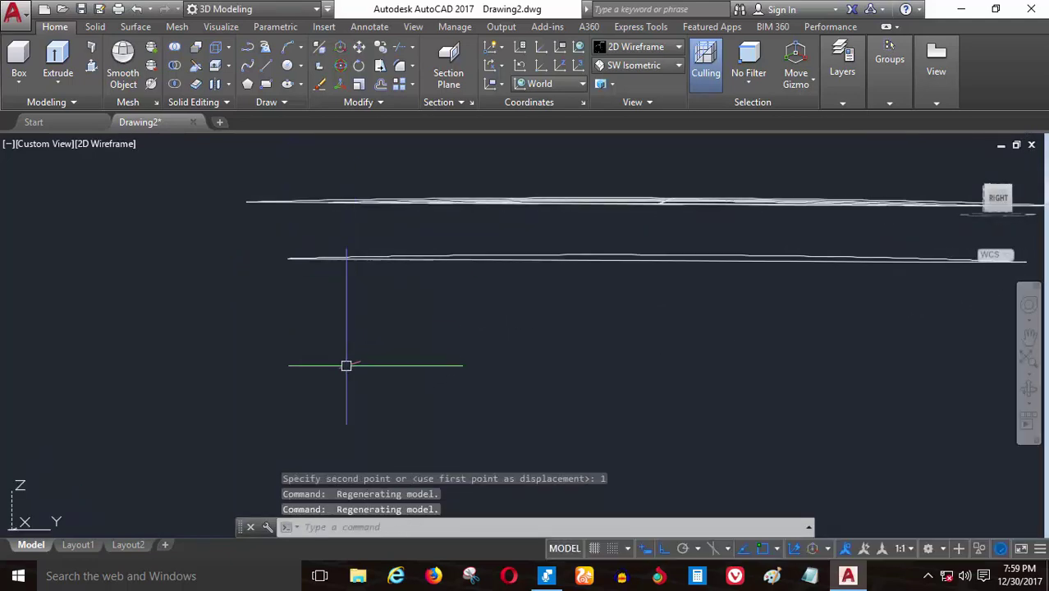
shift+middle_drag(347, 364, 360, 328)
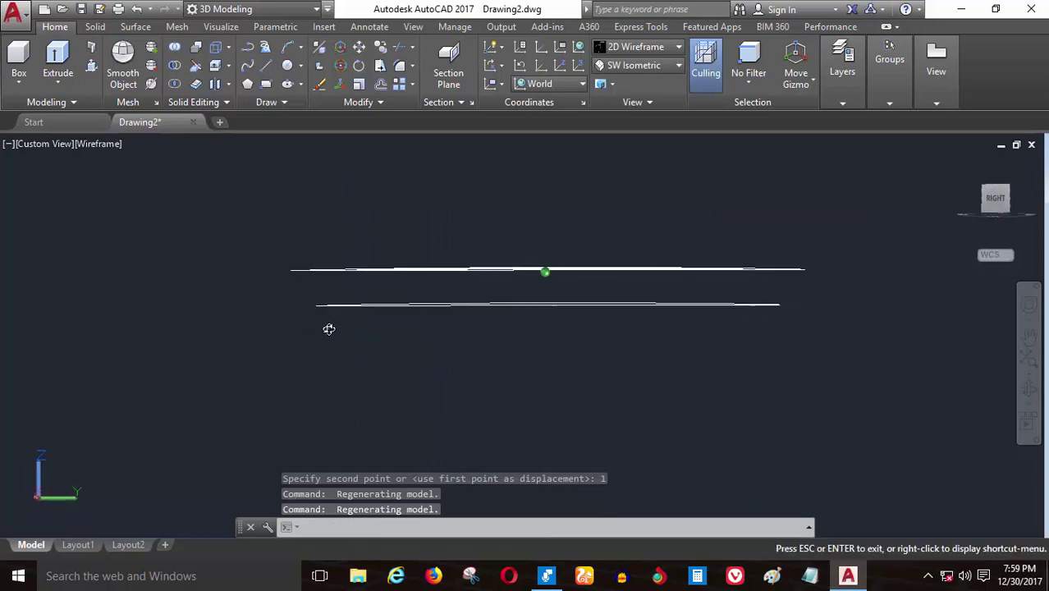
mouse_move(311, 336)
shift+middle_down()
mouse_move(420, 335)
mouse_move(400, 364)
mouse_move(373, 325)
mouse_move(370, 346)
mouse_move(357, 307)
shift+middle_up()
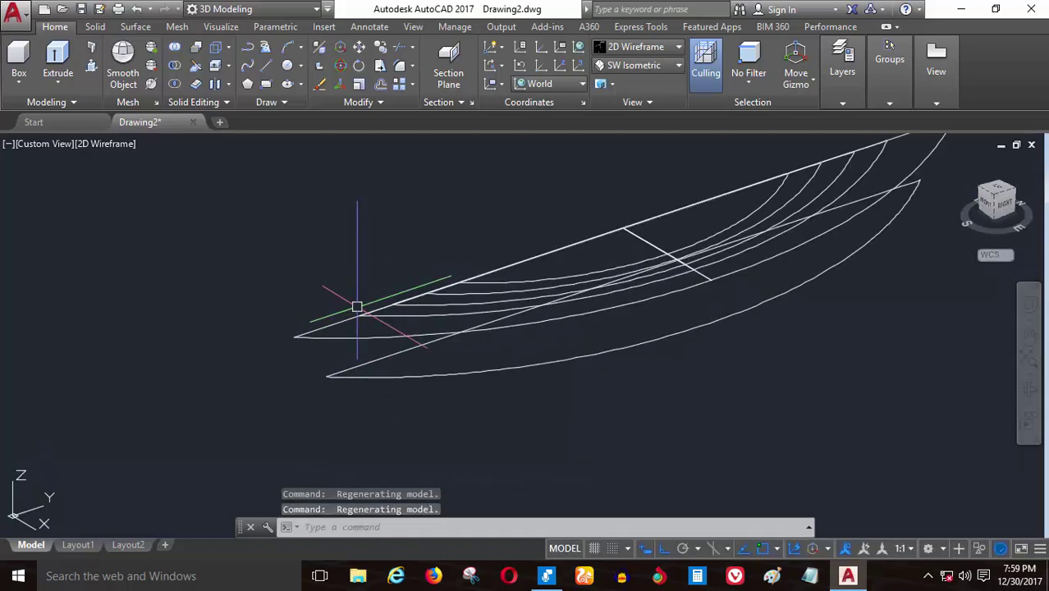
text(u)
key(Return)
text(u)
key(Return)
text(u)
key(Return)
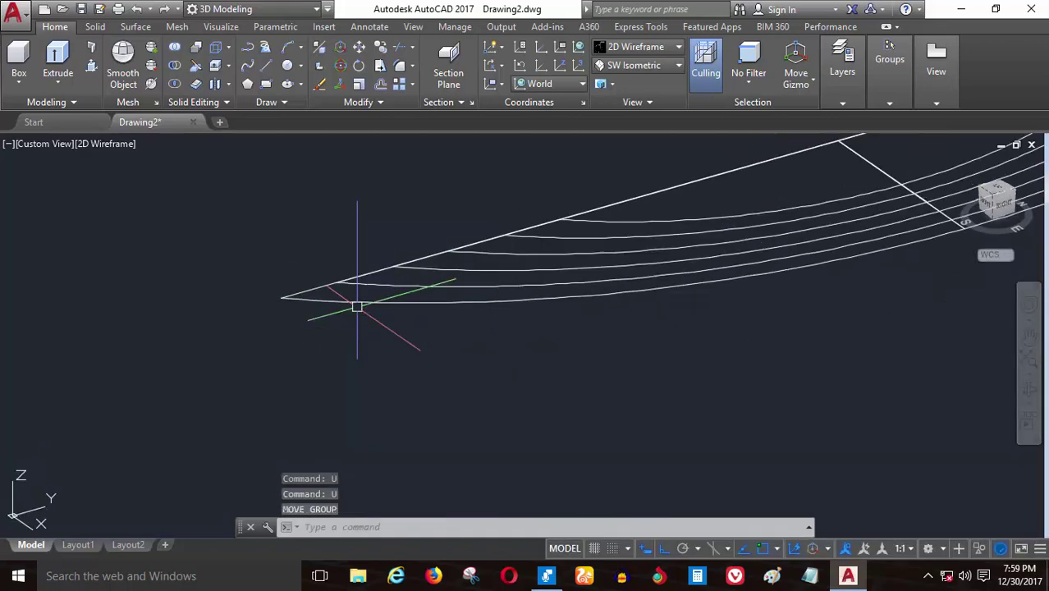
- Lower the first two curves along Z by 1.5 and 3 units
click(359, 47)
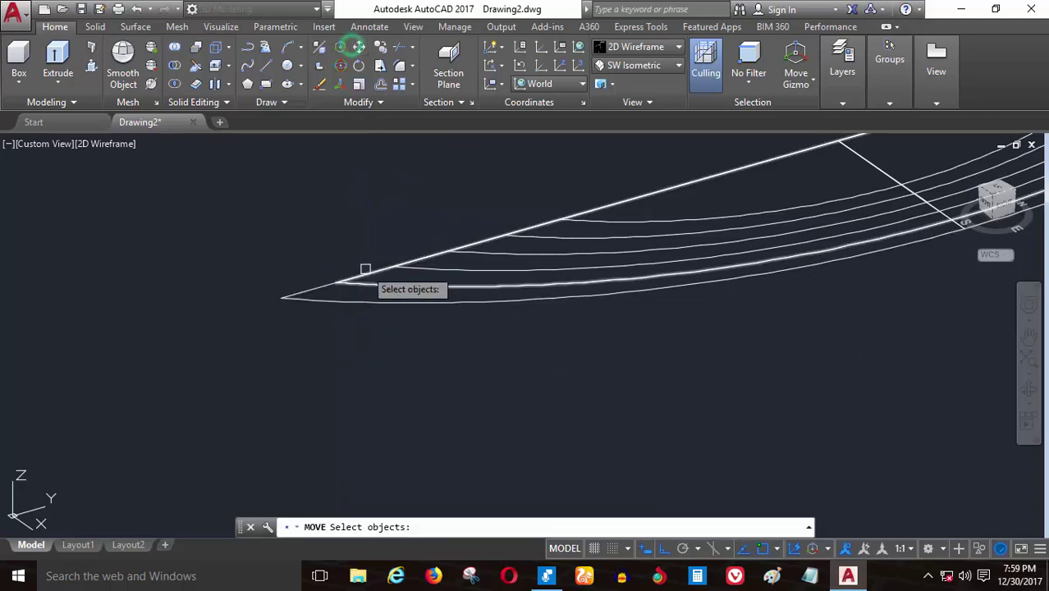
click(368, 279)
key(Return)
click(302, 139)
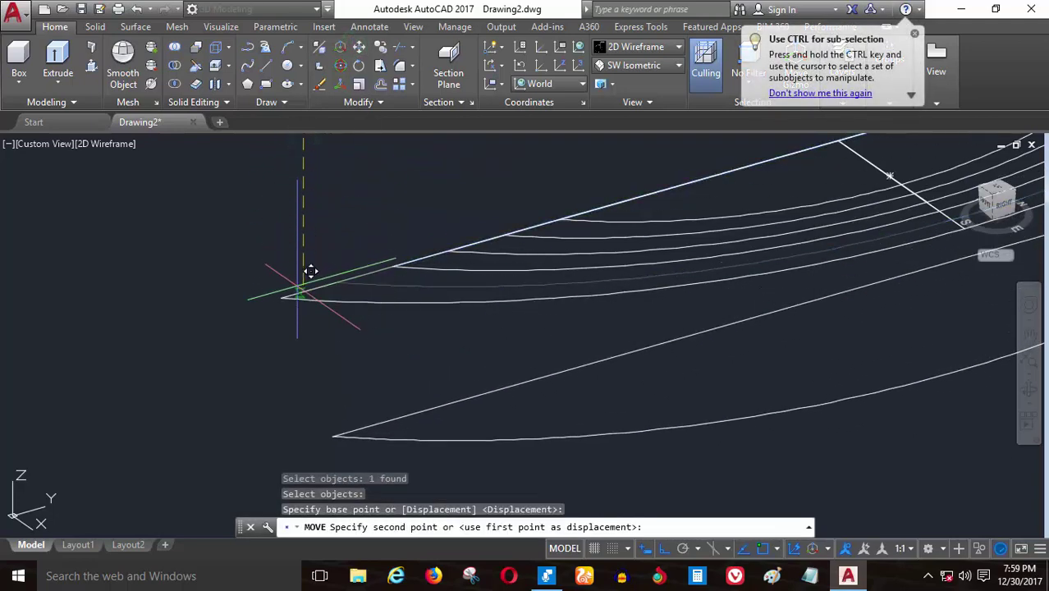
text(15)
key(Return)
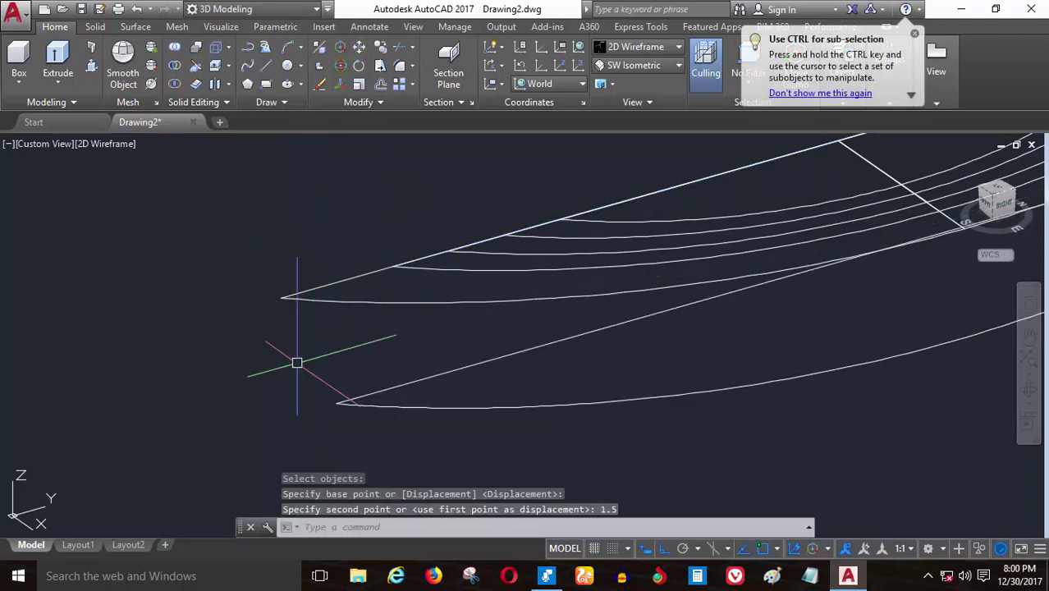
key(Return)
click(442, 272)
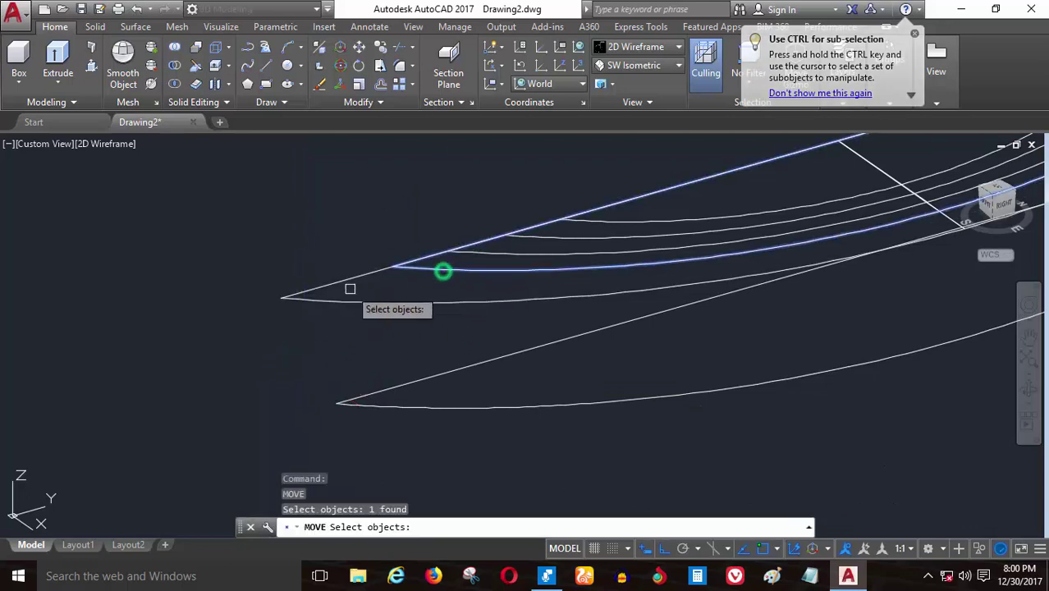
key(Return)
click(357, 160)
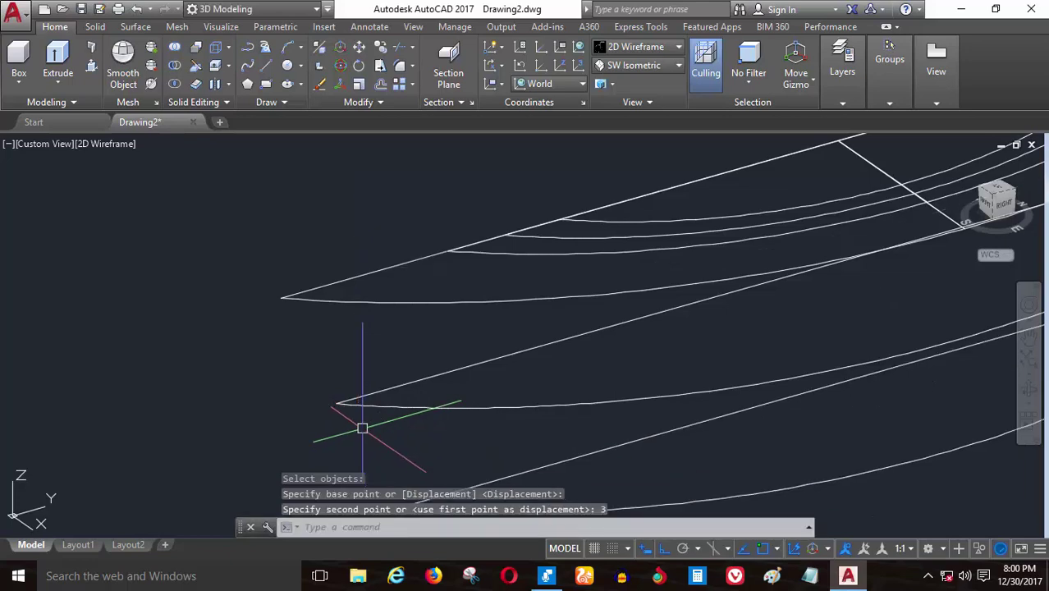
click(358, 274)
- Lower the next two curves along Z by 4.5 and 6 units
key(Return)
click(432, 268)
key(Return)
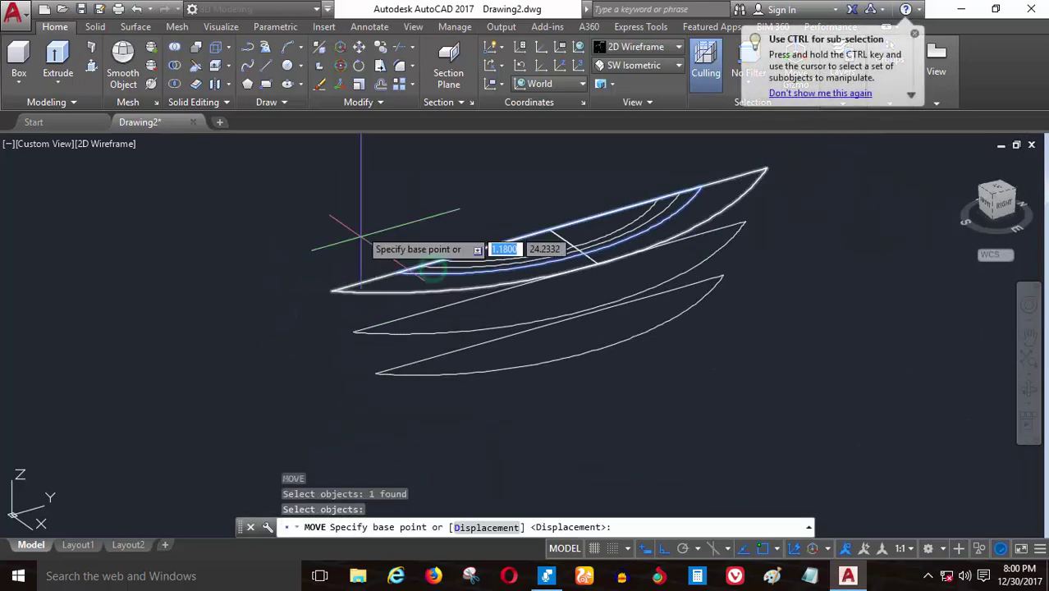
click(355, 195)
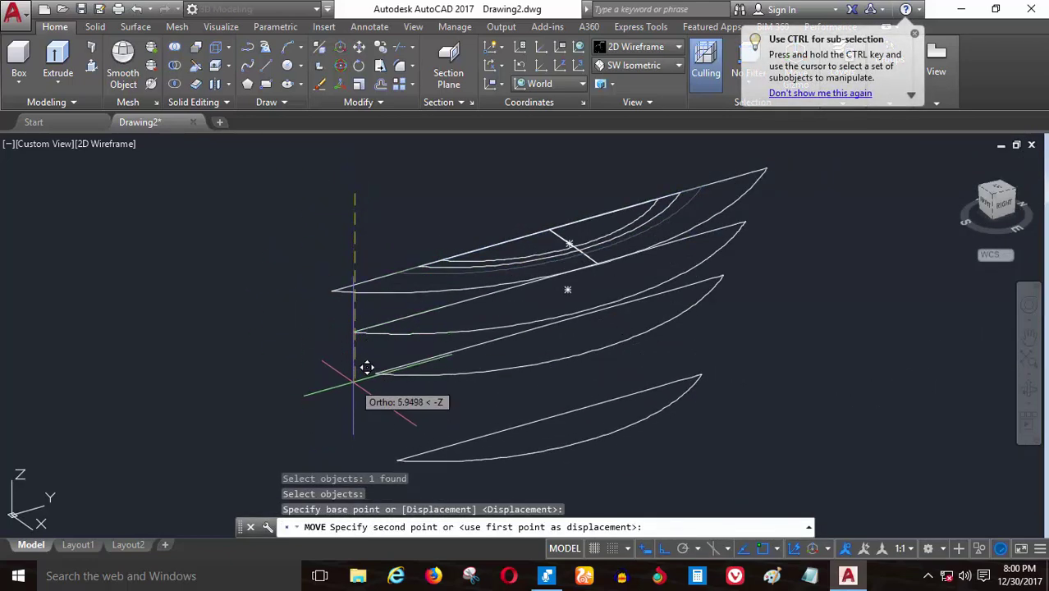
text(45)
key(Return)
scroll(447, 299, up, 3)
scroll(445, 247, up, 2)
key(Return)
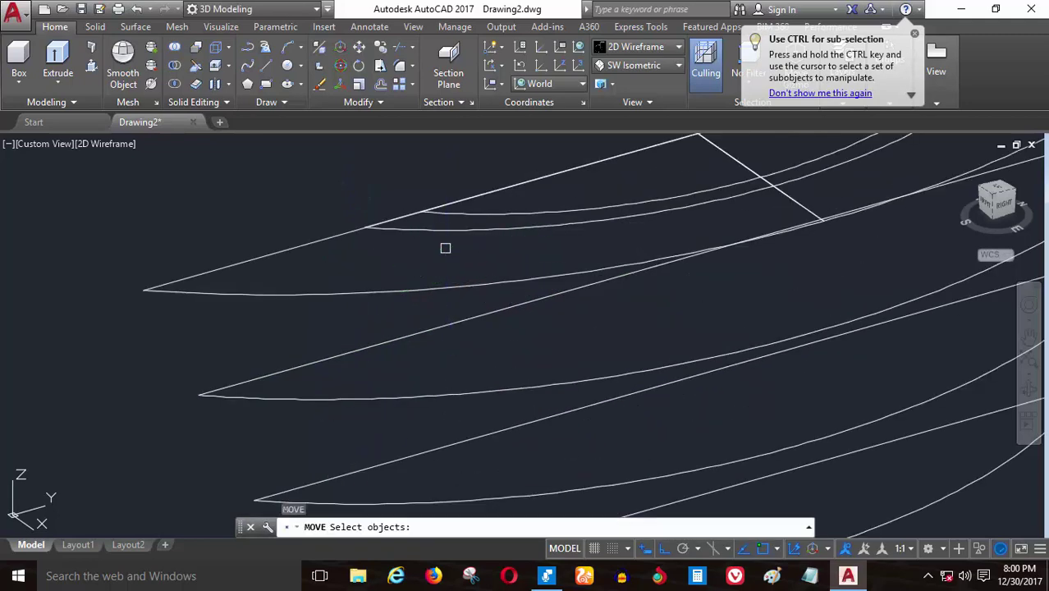
scroll(455, 231, down, 3)
key(Return)
click(347, 174)
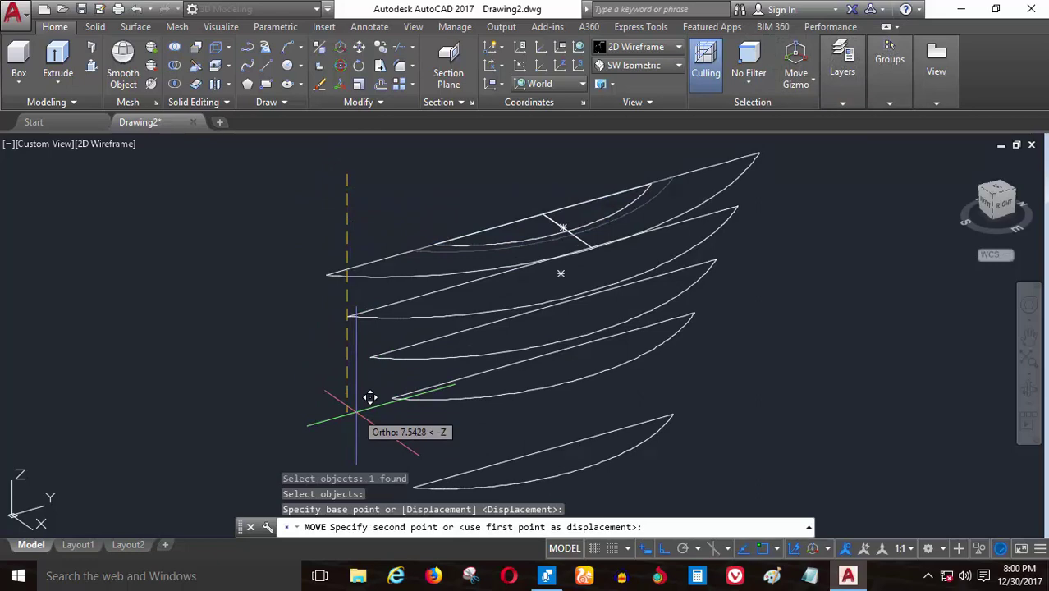
text(6)
key(Return)
- Drop the top inner curve 7.5 units along Z
scroll(382, 351, up, 3)
key(Return)
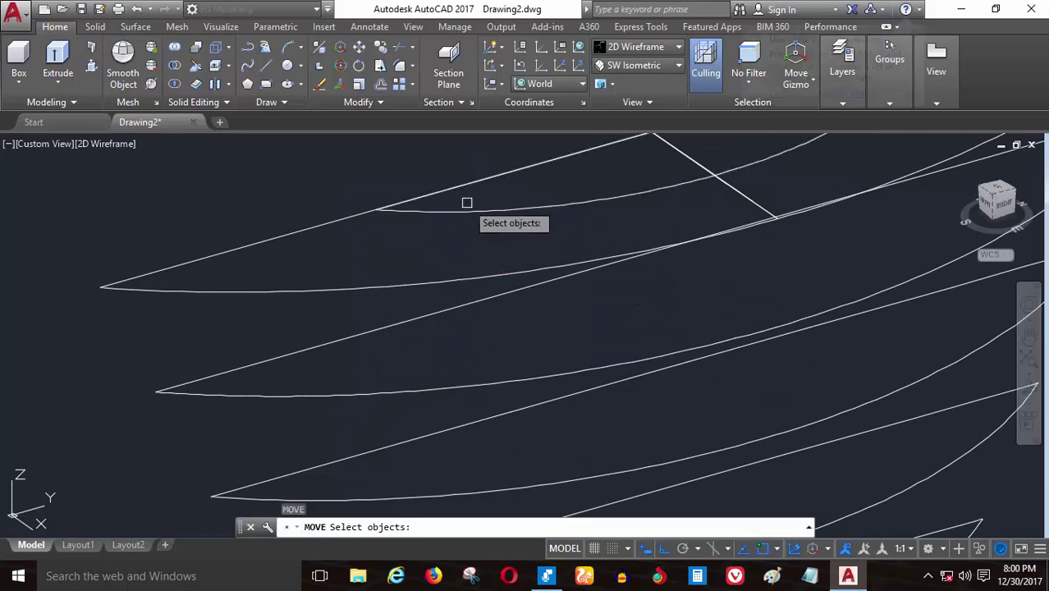
click(467, 205)
scroll(412, 224, down, 3)
key(Return)
click(391, 182)
text(7.5)
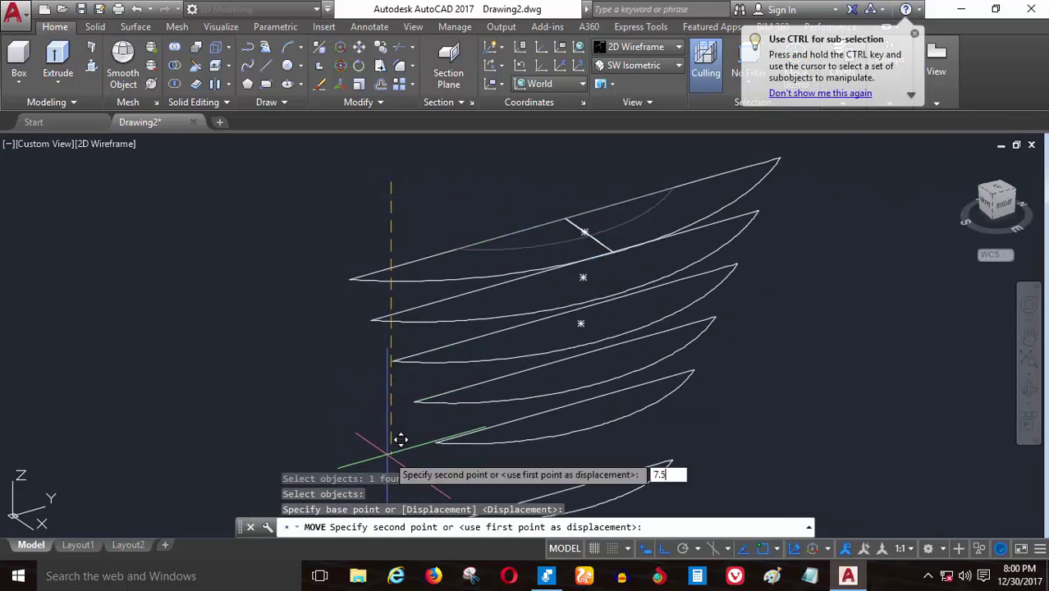
key(Return)
scroll(410, 394, down, 3)
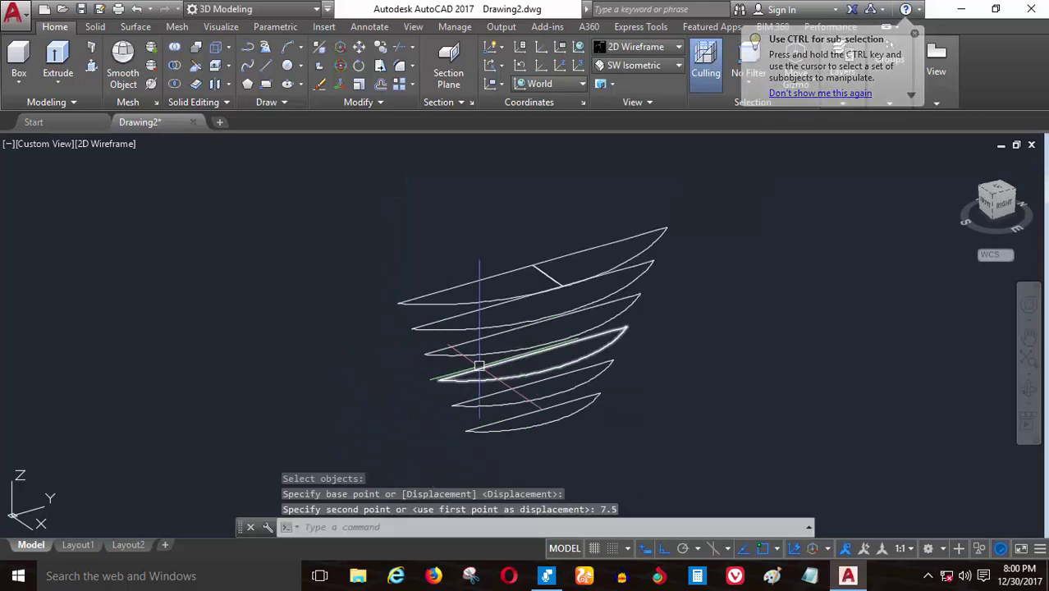
scroll(403, 406, up, 3)
- Copy the twelve curves aside to the left of the original stack
click(376, 50)
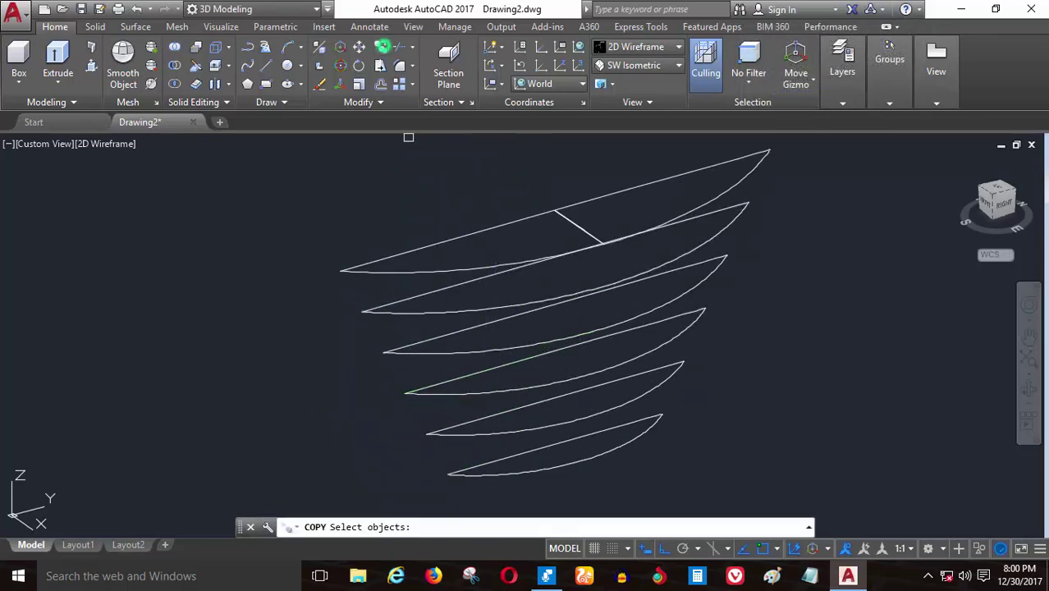
scroll(428, 298, down, 4)
click(513, 211)
click(391, 421)
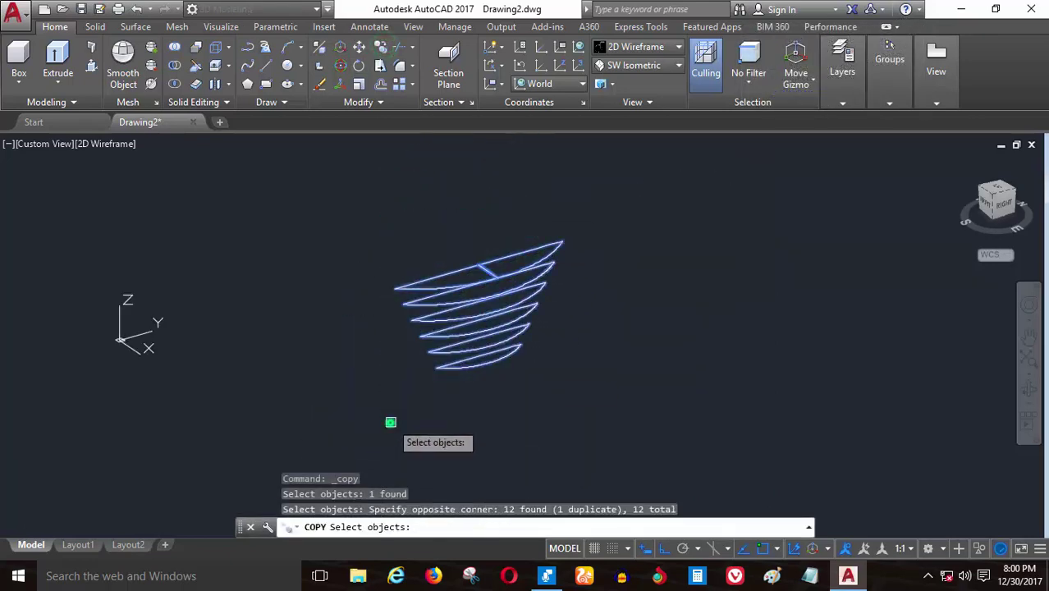
scroll(451, 328, up, 4)
key(Return)
click(491, 278)
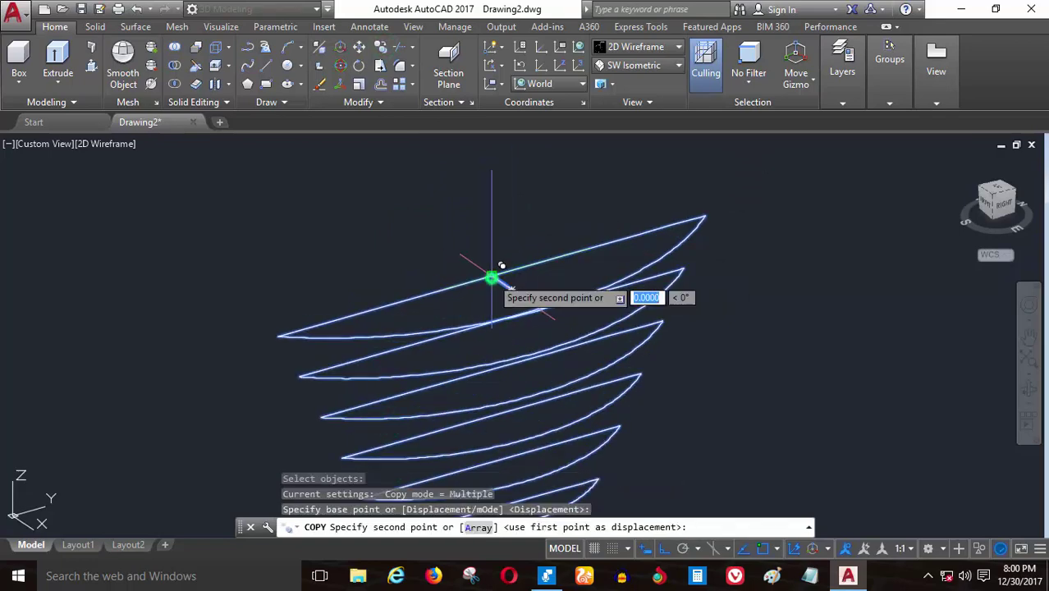
scroll(749, 207, down, 2)
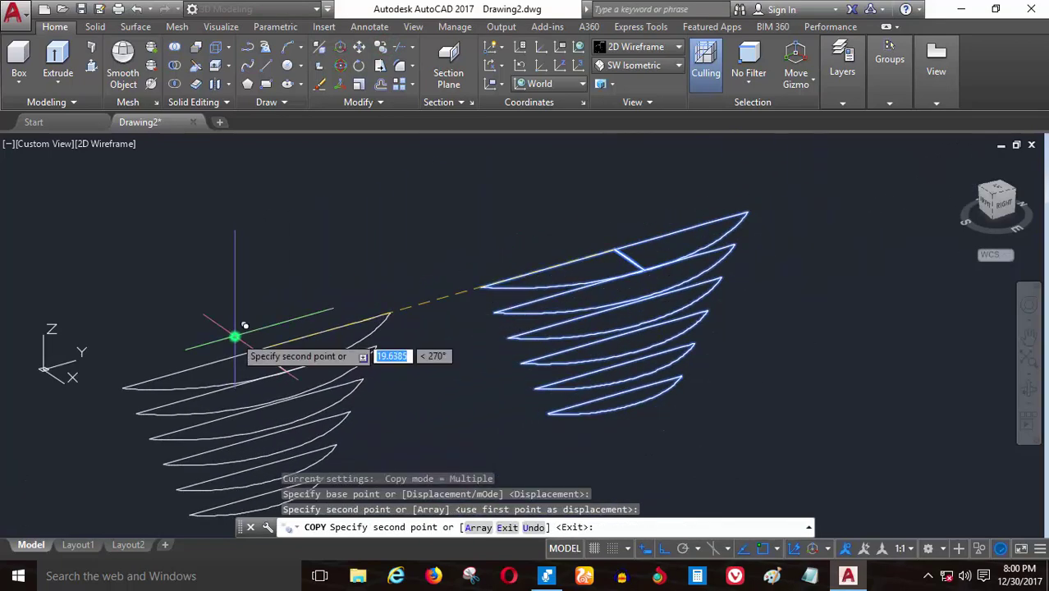
click(235, 334)
scroll(234, 334, down, 3)
scroll(520, 273, up, 3)
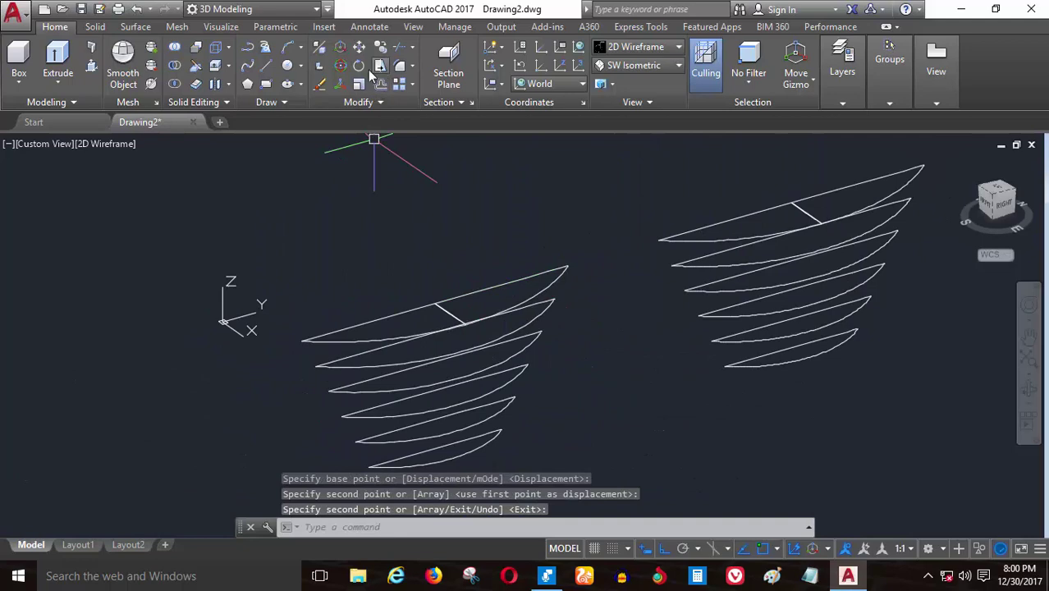
- Rotate the copied stack 180° in 3D so it is upside down
click(342, 69)
click(483, 238)
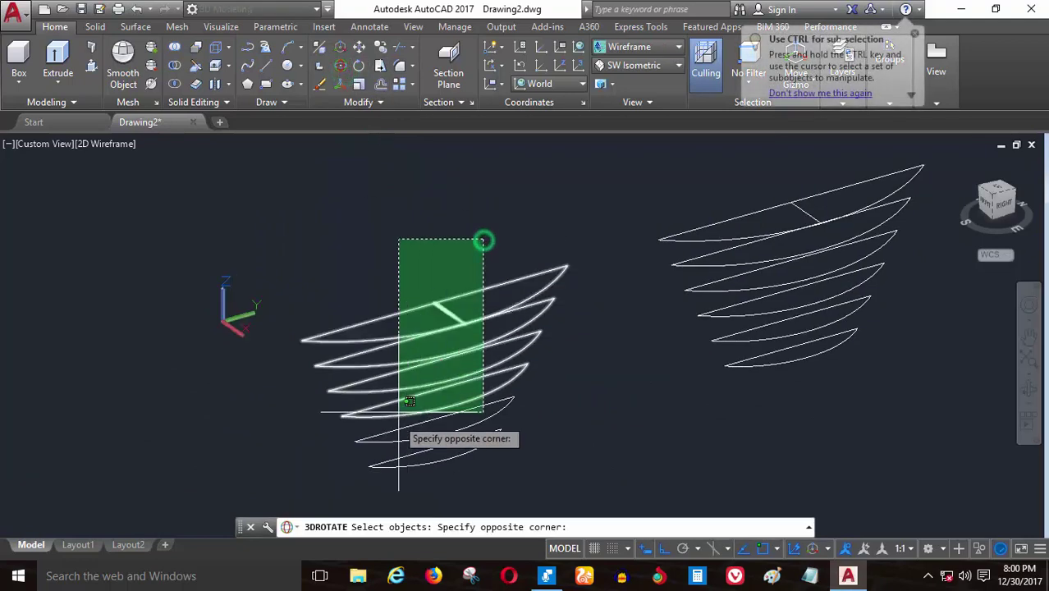
click(353, 490)
scroll(429, 313, up, 3)
key(Return)
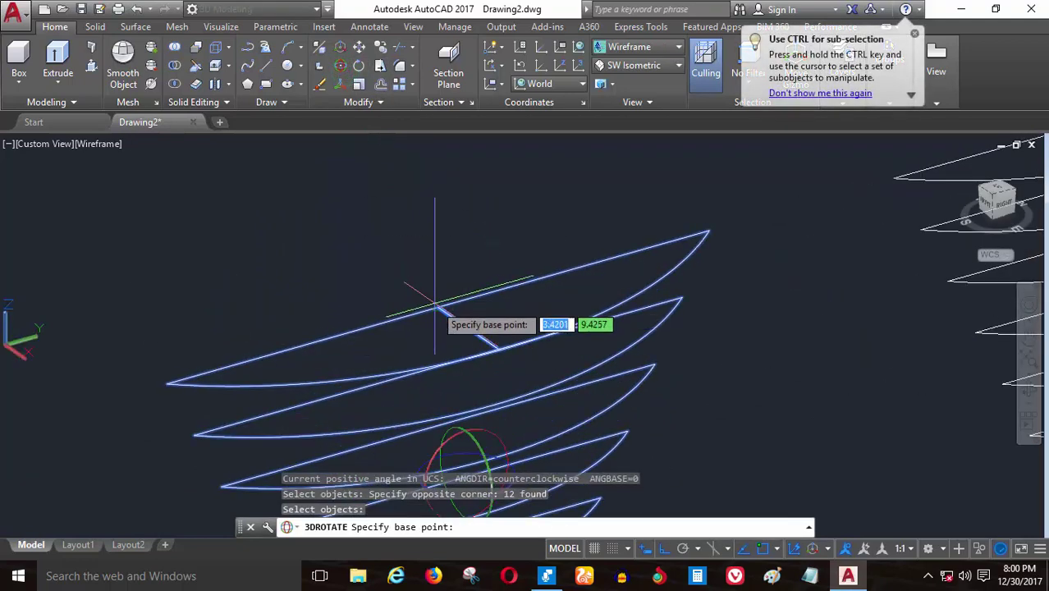
click(435, 308)
click(459, 271)
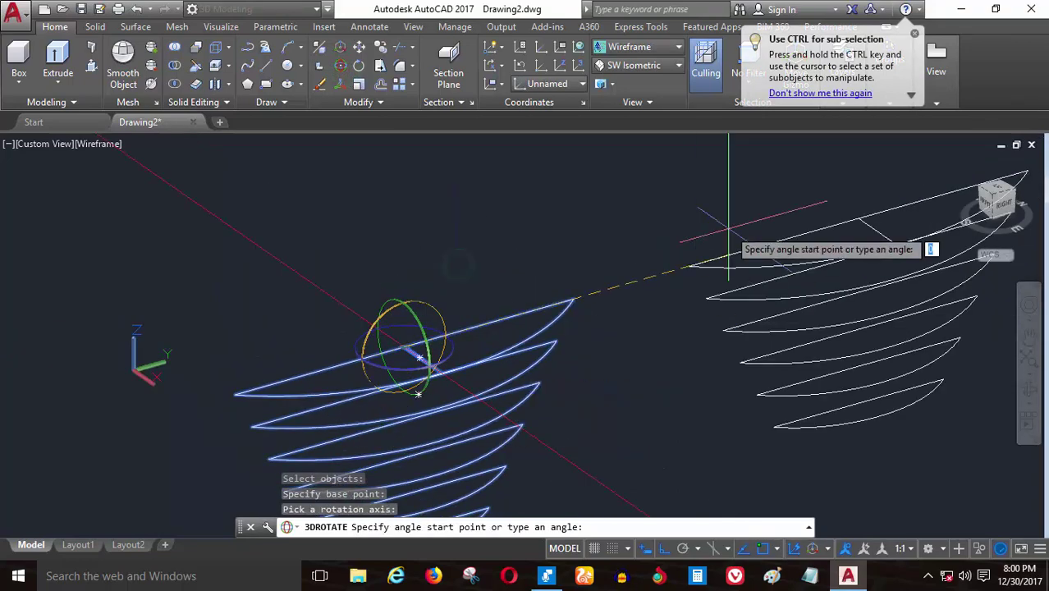
click(164, 344)
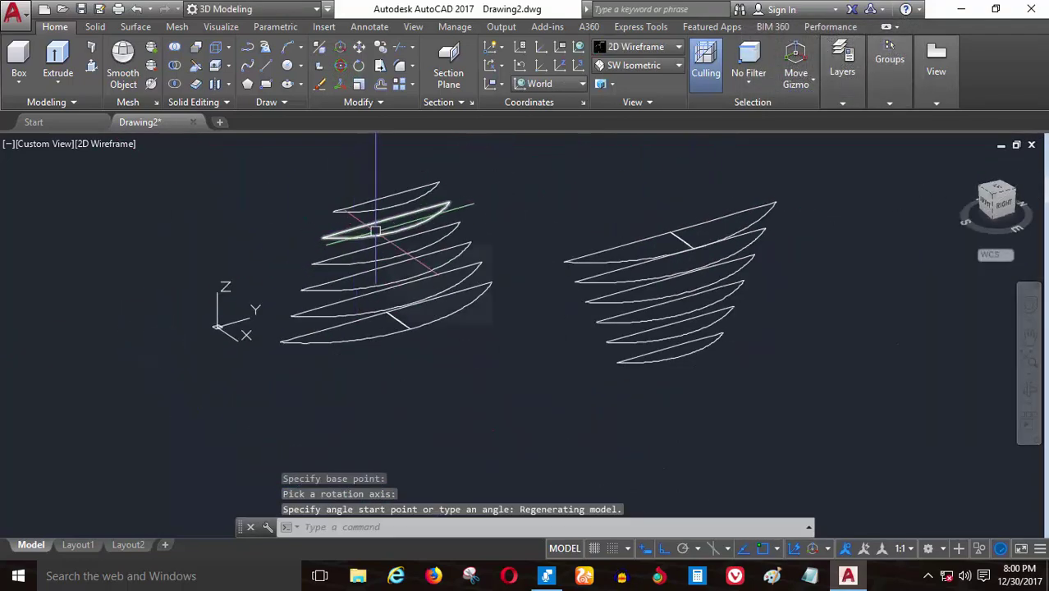
scroll(375, 230, up, 5)
scroll(353, 247, down, 4)
scroll(351, 247, up, 4)
scroll(320, 259, down, 3)
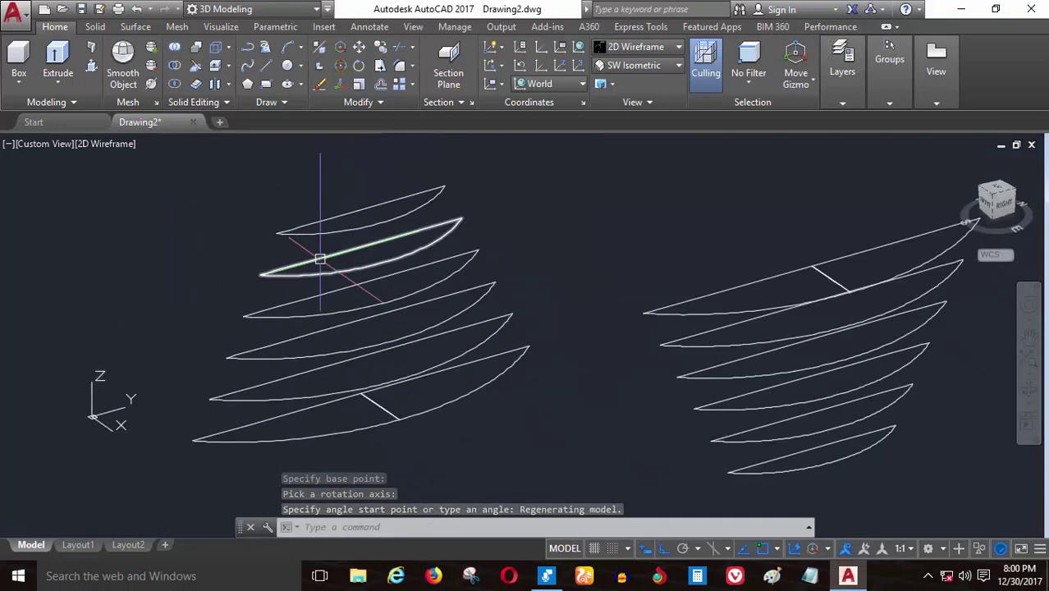
- Move the flipped stack so its widest curve meets the original's top curve
click(389, 198)
click(258, 429)
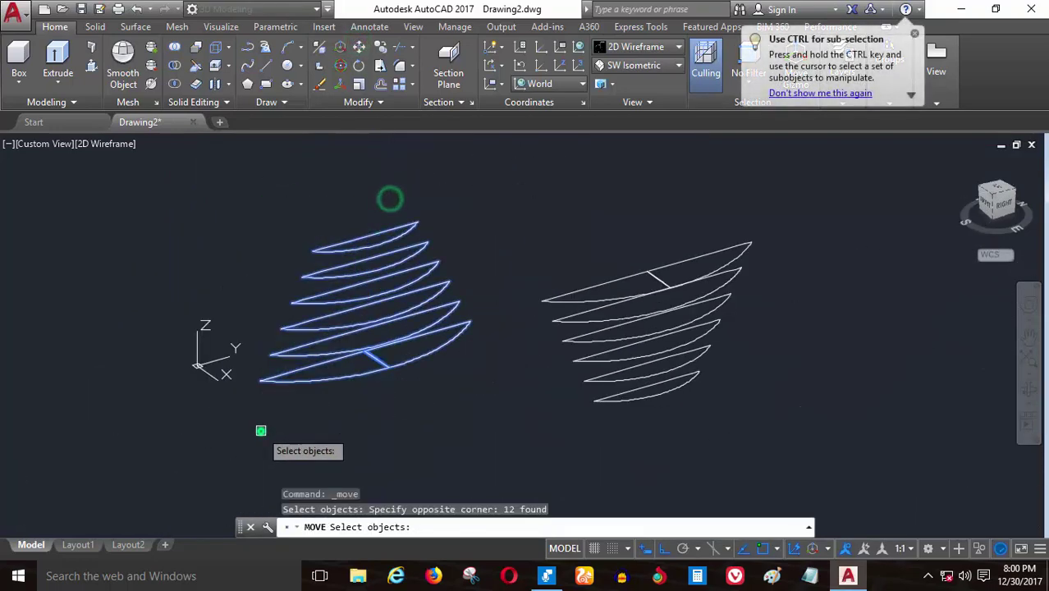
scroll(356, 359, up, 3)
scroll(396, 353, down, 3)
scroll(396, 352, up, 3)
key(Return)
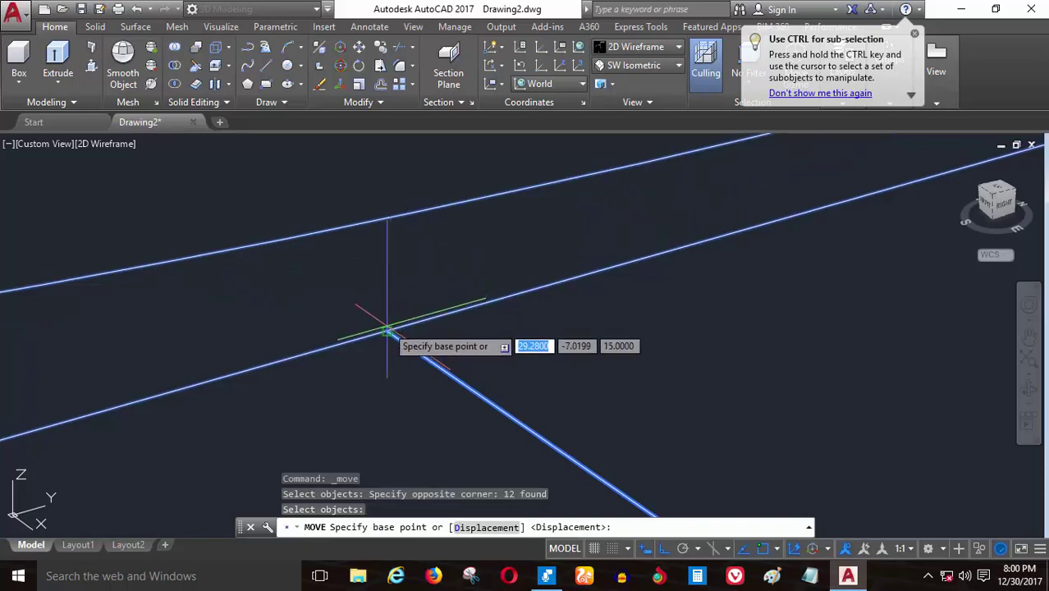
click(387, 328)
scroll(165, 387, down, 2)
scroll(214, 378, up, 3)
scroll(134, 399, down, 3)
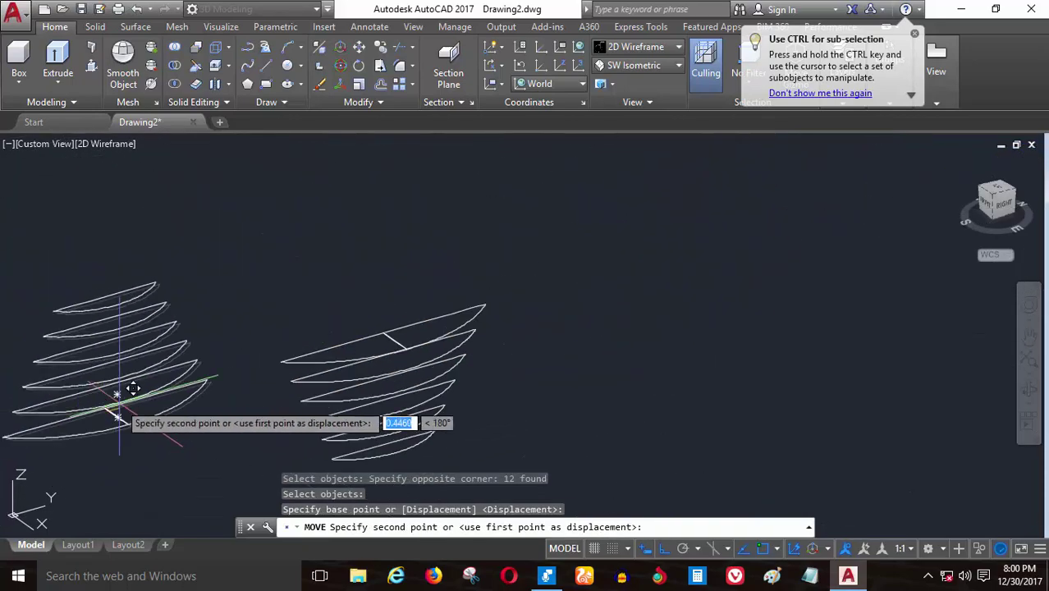
scroll(394, 332, up, 3)
click(374, 259)
scroll(369, 261, down, 3)
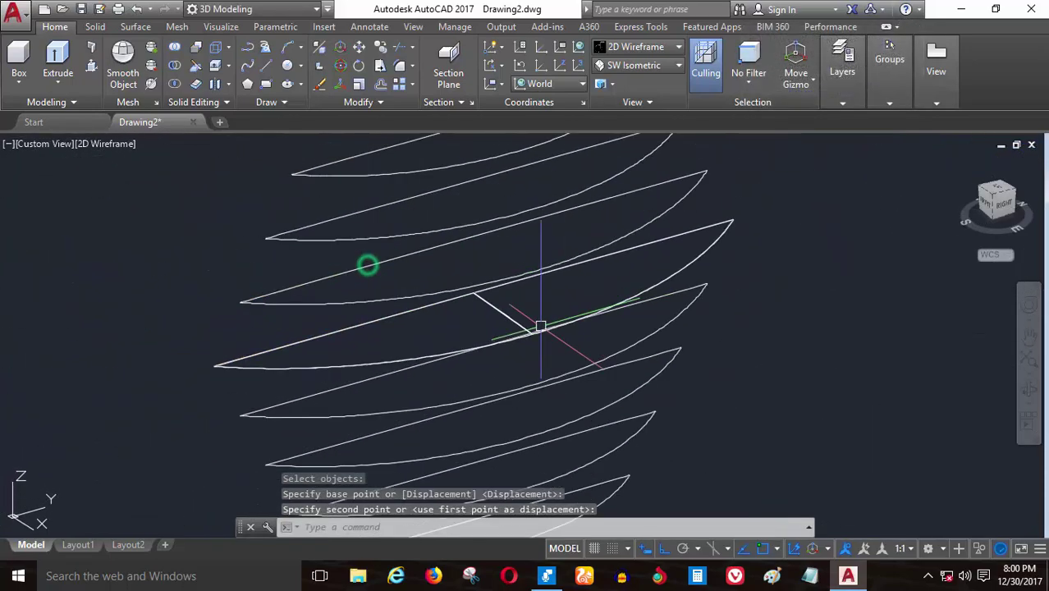
scroll(403, 296, down, 1)
scroll(357, 361, down, 2)
scroll(357, 361, down, 2)
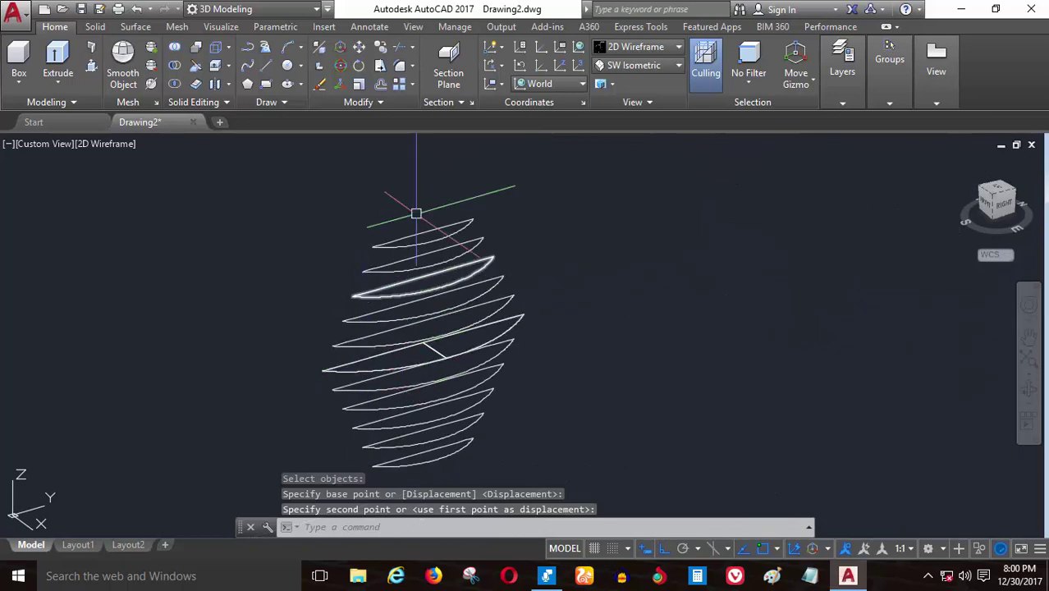
- Begin copying the combined egg-shaped stack of curves
click(380, 48)
scroll(445, 188, down, 2)
click(445, 188)
- Copy all 24 curves of the egg stack to a new position
click(361, 430)
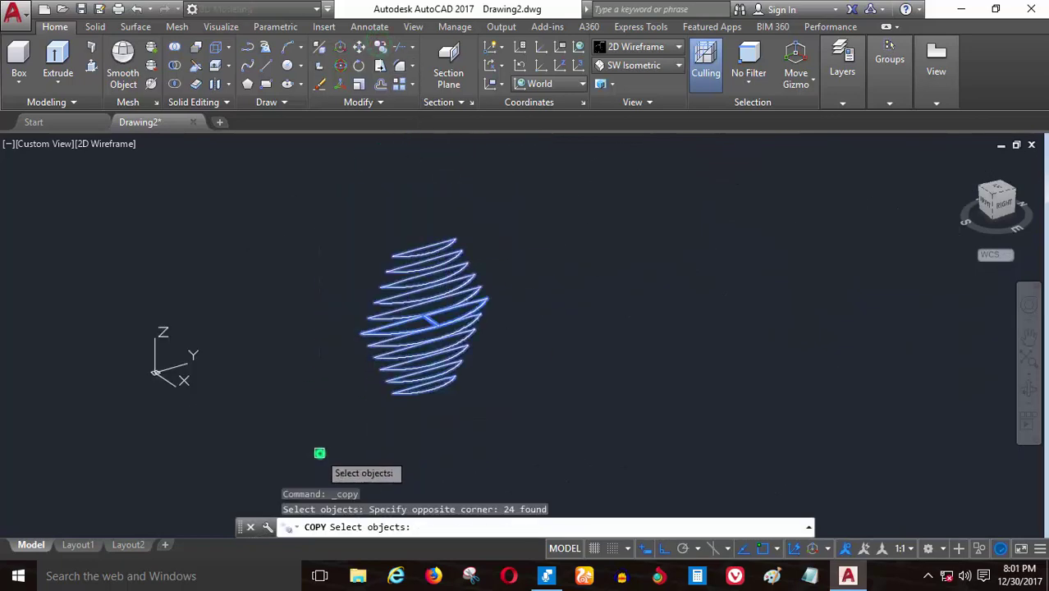
key(Return)
click(596, 293)
scroll(421, 392, down, 3)
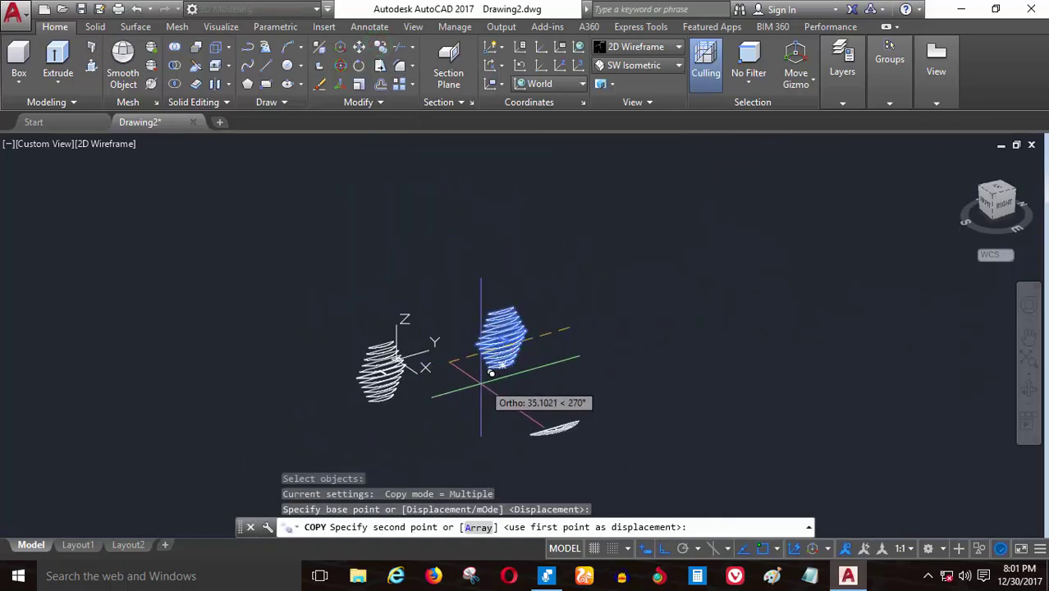
click(470, 386)
scroll(388, 379, up, 5)
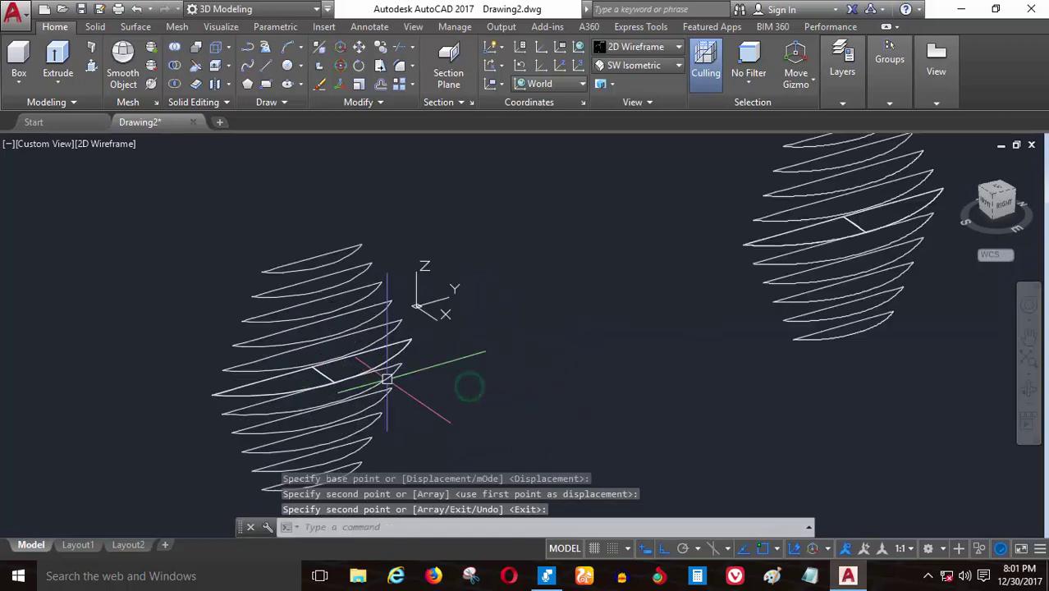
- Rotate the 24 copied ribs 90° in 3D about the green axis
click(342, 63)
scroll(339, 211, down, 2)
click(343, 202)
click(207, 430)
scroll(340, 292, up, 5)
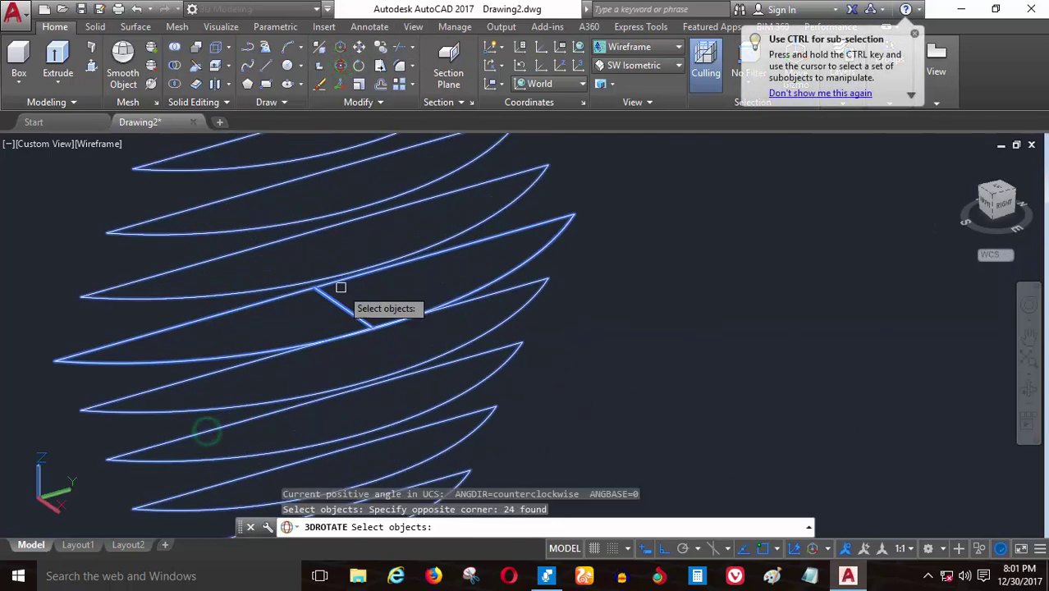
scroll(281, 293, up, 3)
key(Return)
click(261, 286)
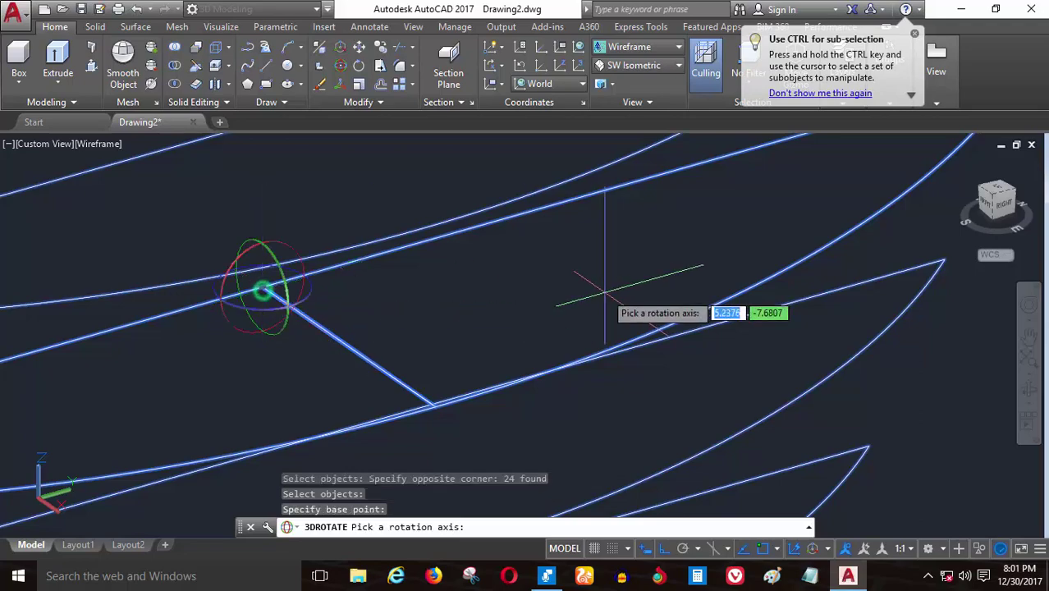
scroll(563, 293, down, 5)
scroll(556, 279, up, 5)
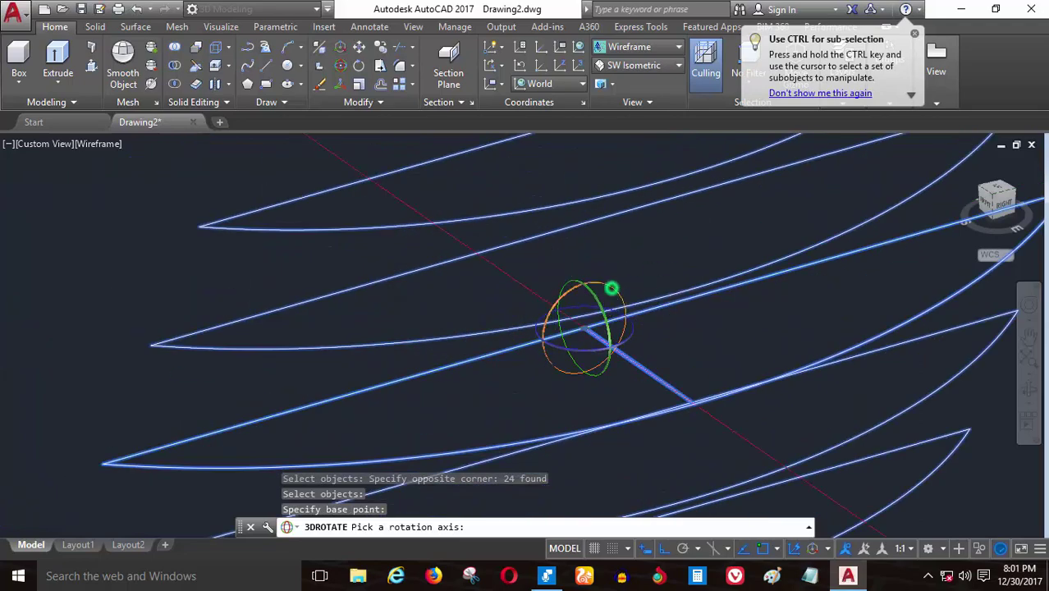
click(612, 288)
scroll(611, 288, down, 5)
text(90)
key(Return)
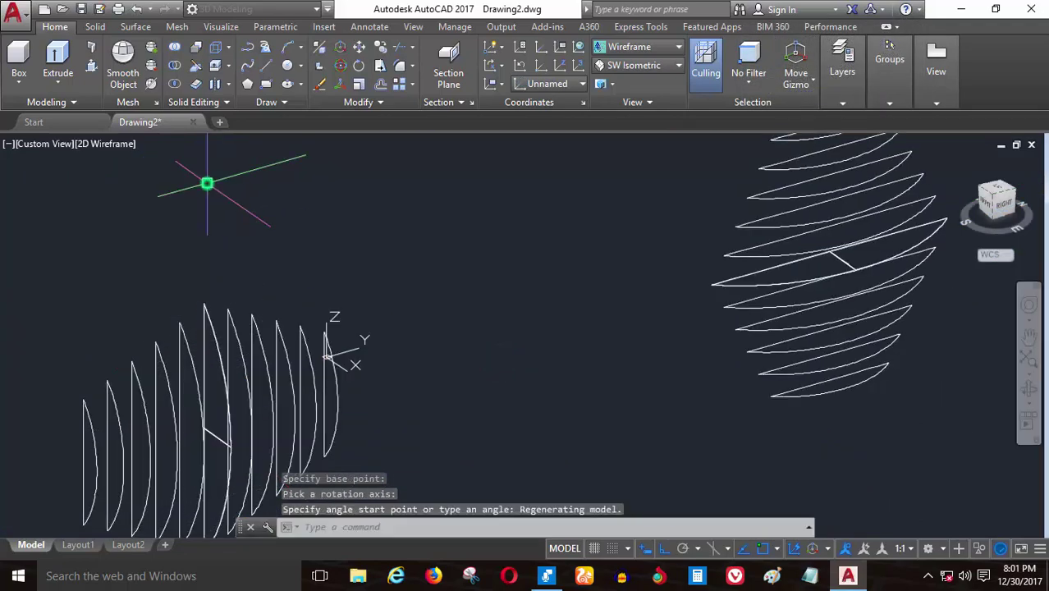
scroll(207, 183, down, 4)
scroll(330, 285, up, 5)
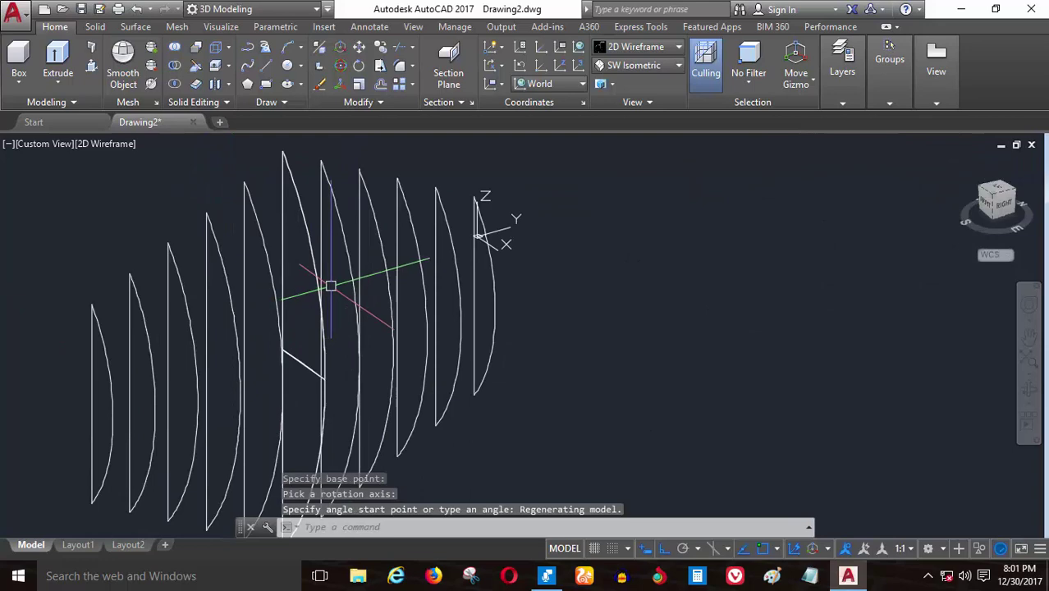
- Move the rotated ribs onto the matching intersection so they cross the first set
click(361, 48)
scroll(374, 298, down, 5)
click(549, 164)
click(178, 417)
scroll(346, 309, up, 5)
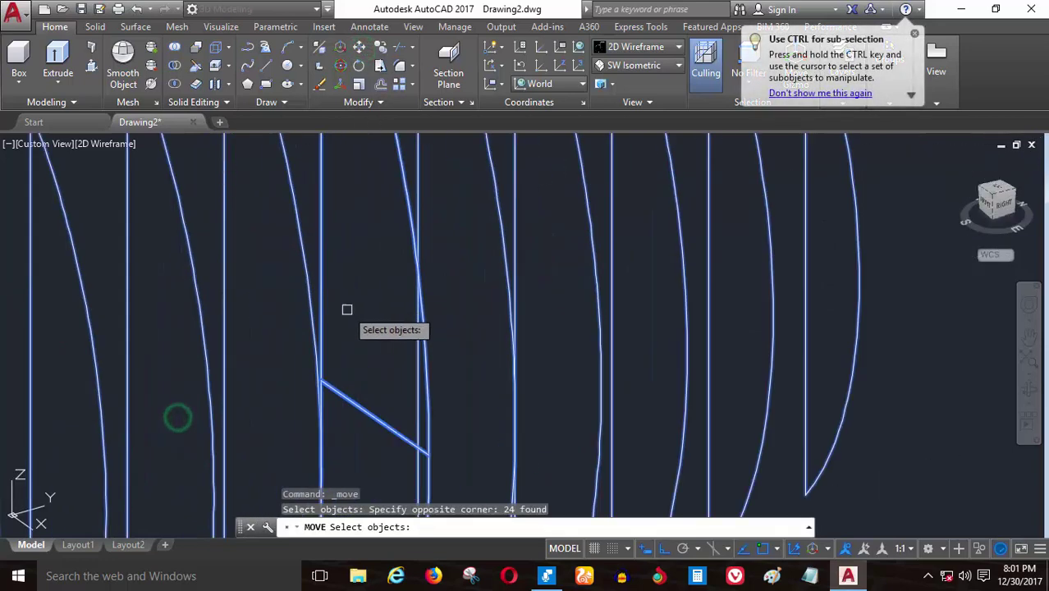
scroll(317, 403, up, 3)
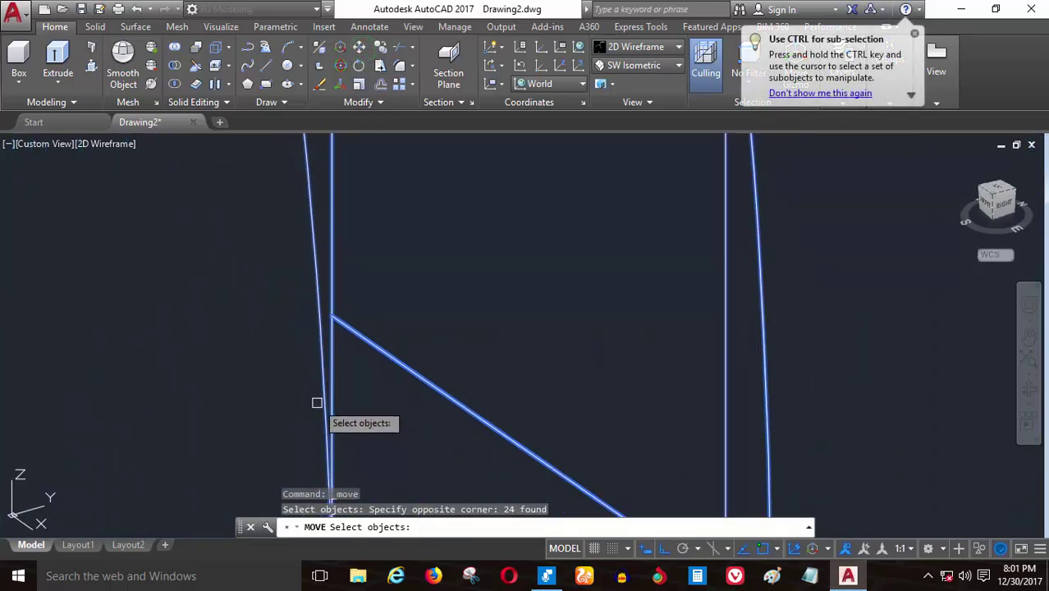
click(332, 315)
scroll(269, 312, down, 5)
scroll(246, 337, down, 3)
scroll(228, 347, up, 5)
scroll(427, 410, up, 3)
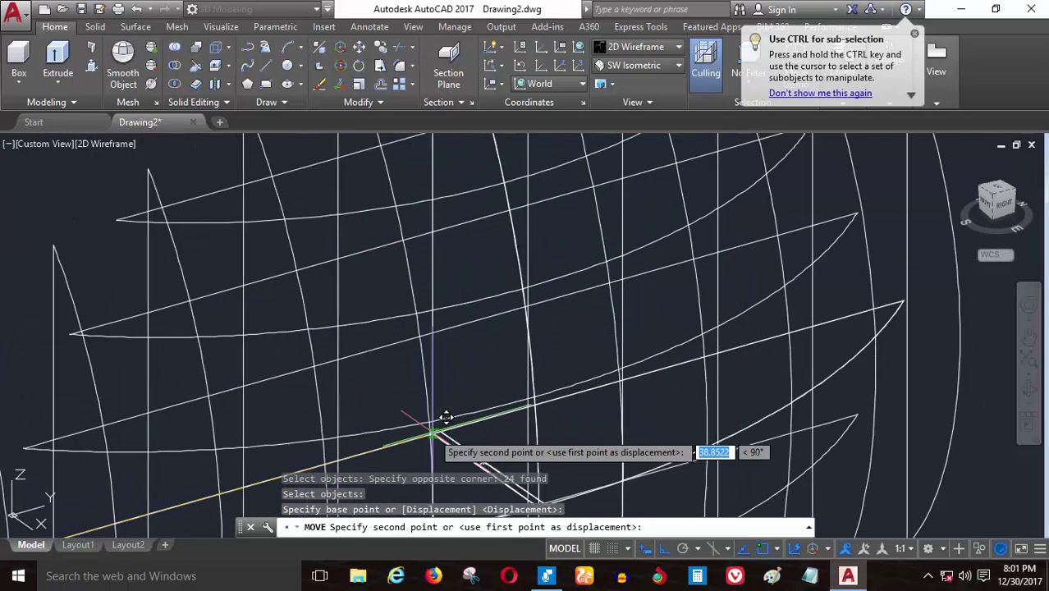
scroll(445, 418, up, 3)
click(453, 434)
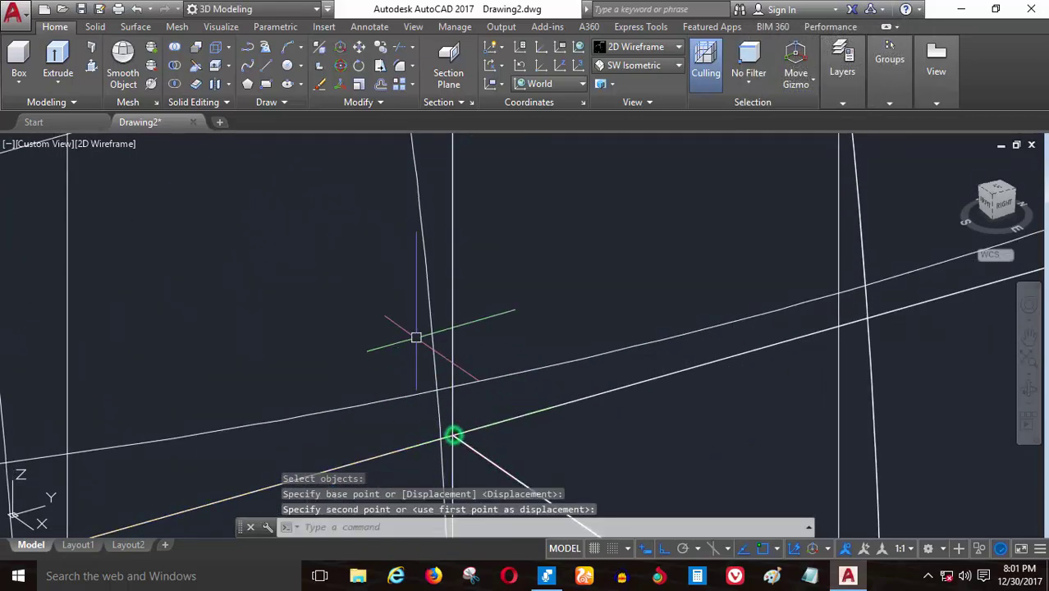
scroll(416, 337, down, 3)
scroll(394, 378, down, 3)
- Orbit to a side view and delete the extra curve at the top of the cage
mouse_move(378, 408)
shift+middle_down()
mouse_move(316, 381)
mouse_move(281, 346)
mouse_move(307, 389)
mouse_move(297, 362)
mouse_move(326, 371)
mouse_move(274, 377)
mouse_move(340, 368)
mouse_move(327, 432)
shift+middle_up()
scroll(399, 214, up, 2)
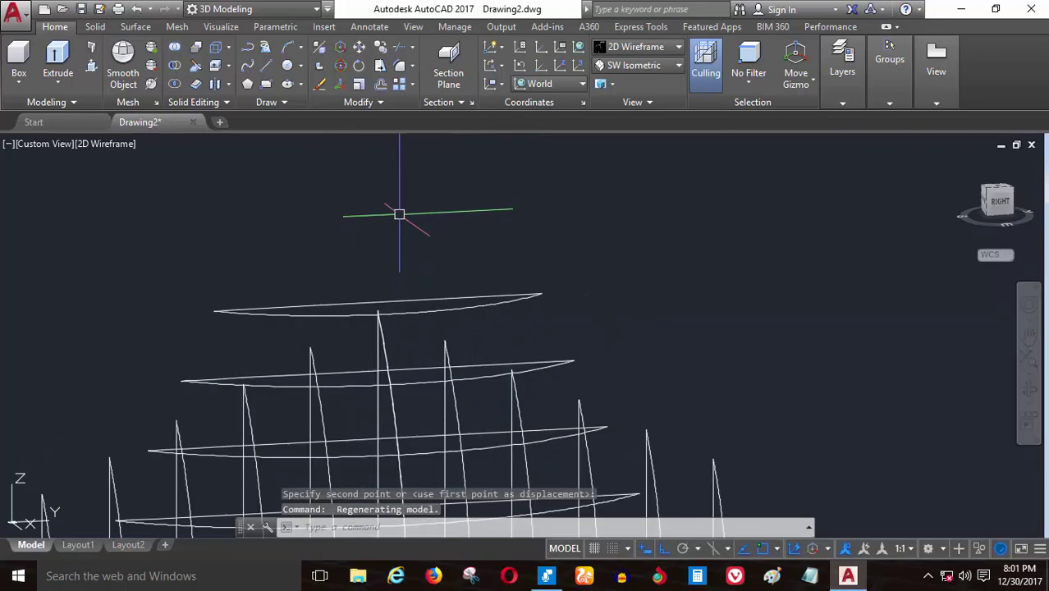
key(Delete)
scroll(550, 380, down, 2)
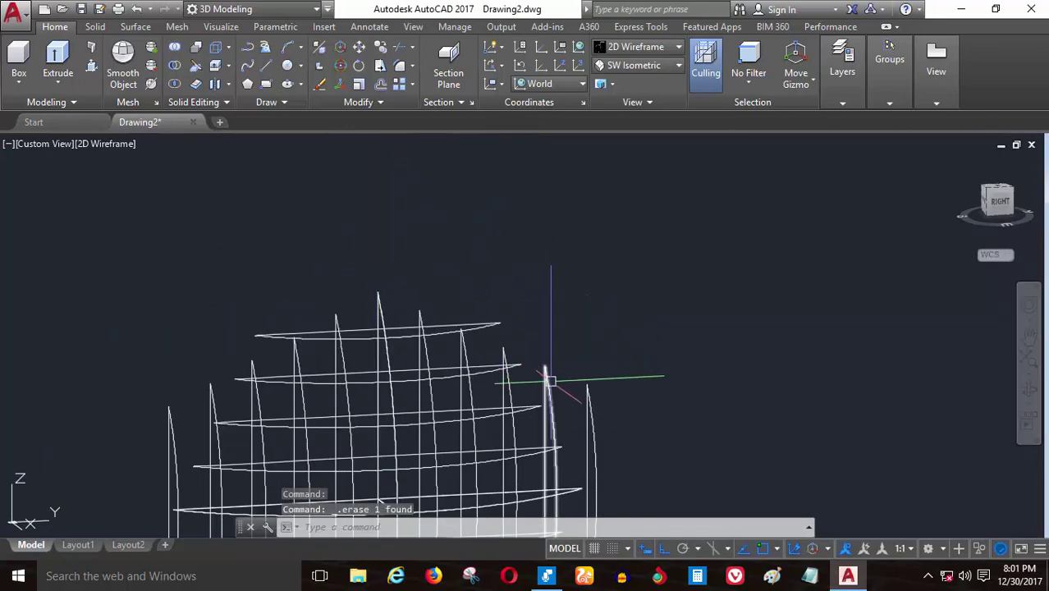
scroll(534, 383, down, 3)
scroll(419, 359, up, 5)
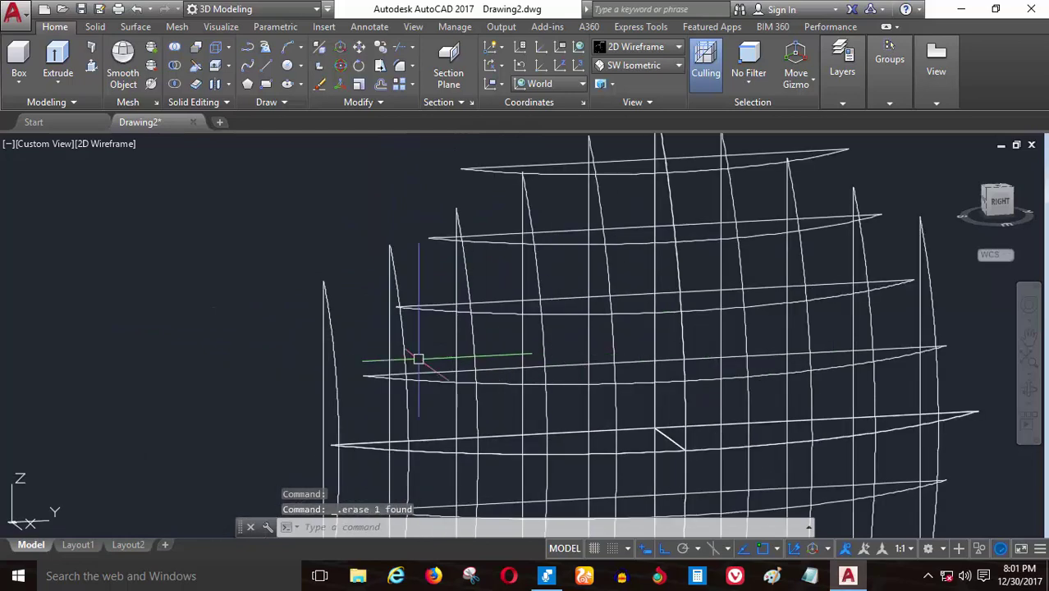
scroll(319, 296, down, 4)
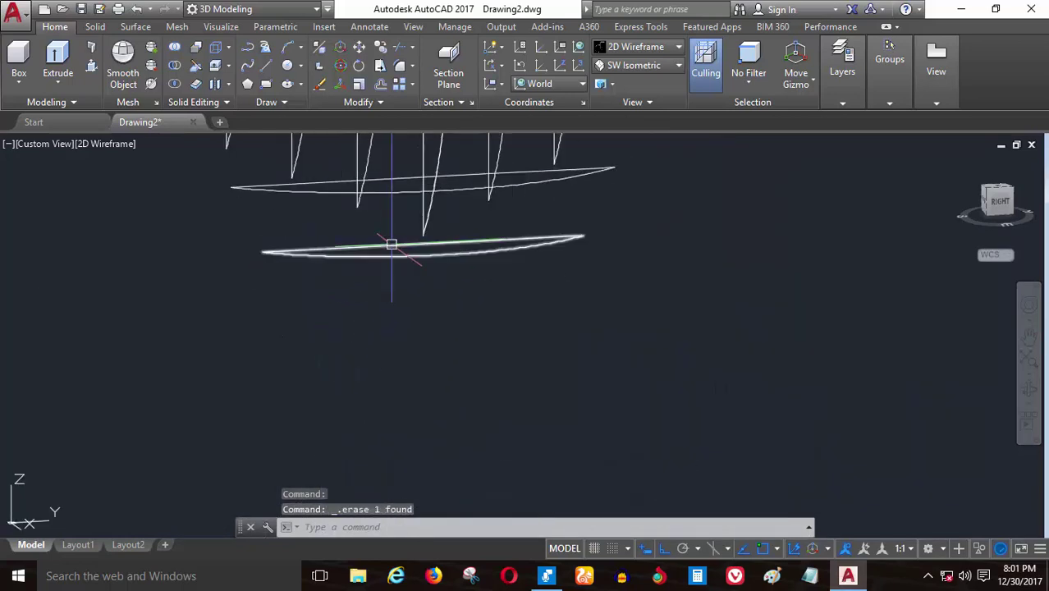
scroll(402, 344, down, 4)
scroll(435, 361, up, 5)
scroll(457, 347, down, 2)
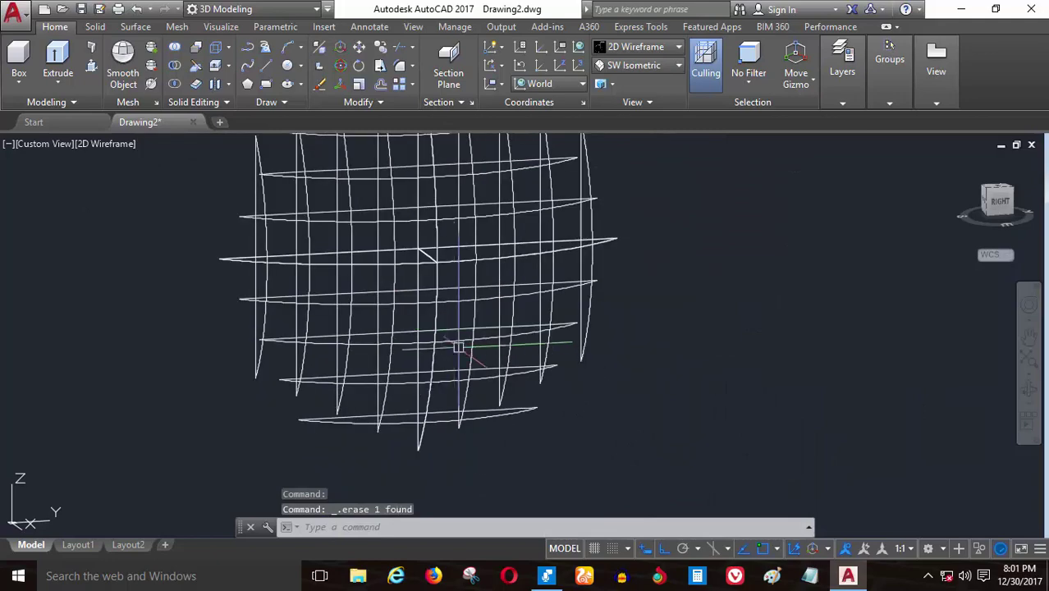
- Orbit back to view the crossed spherical grid straight on
mouse_move(419, 343)
shift+middle_down()
mouse_move(359, 297)
mouse_move(344, 320)
mouse_move(367, 321)
mouse_move(335, 321)
mouse_move(383, 344)
mouse_move(421, 332)
shift+middle_up()
scroll(421, 333, down, 2)
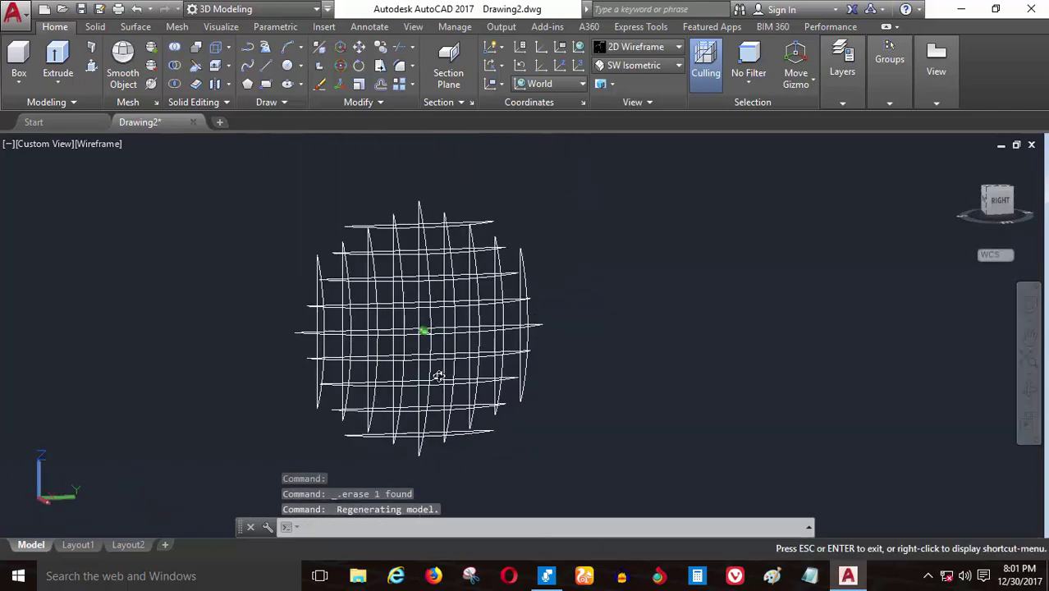
scroll(411, 329, up, 5)
scroll(403, 367, down, 5)
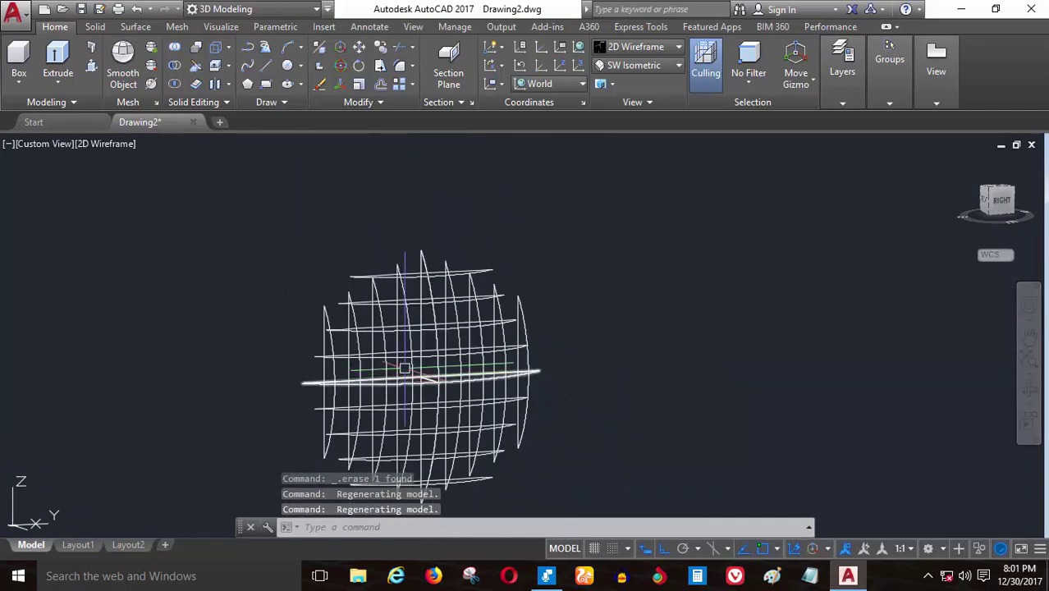
scroll(394, 320, up, 5)
scroll(394, 320, up, 2)
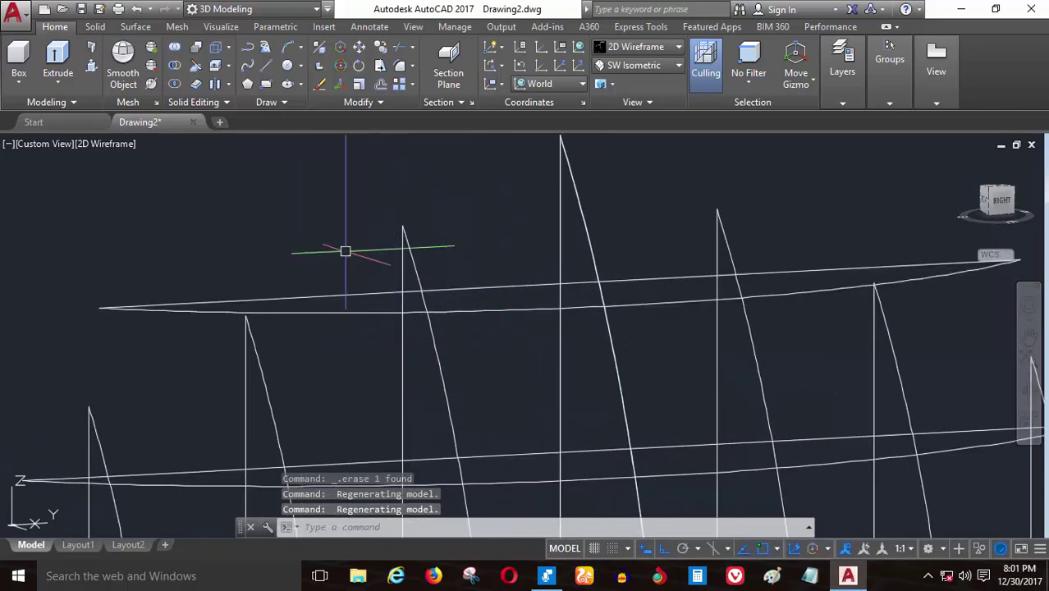
- Extrude the first two slice profiles into 0.1-thick rib solids
click(52, 59)
click(318, 312)
key(Return)
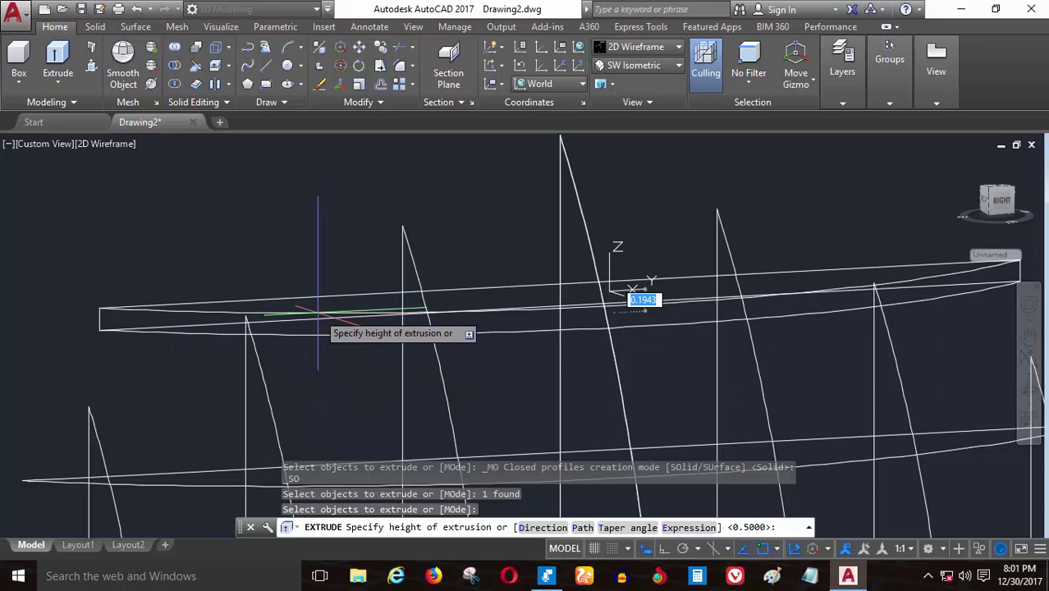
click(319, 312)
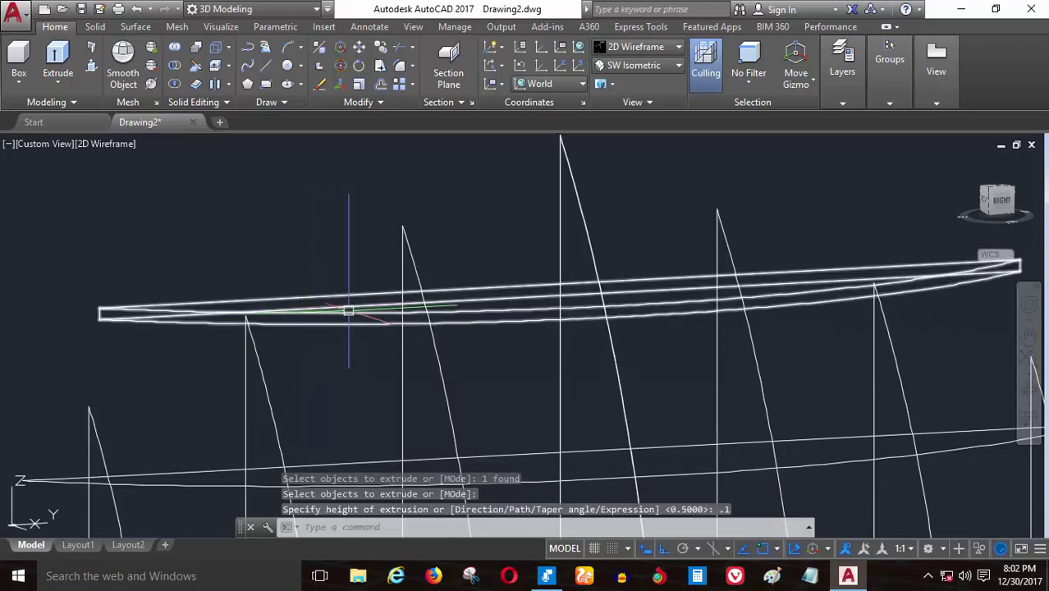
scroll(346, 307, down, 2)
key(Return)
scroll(346, 420, down, 2)
click(346, 421)
key(Return)
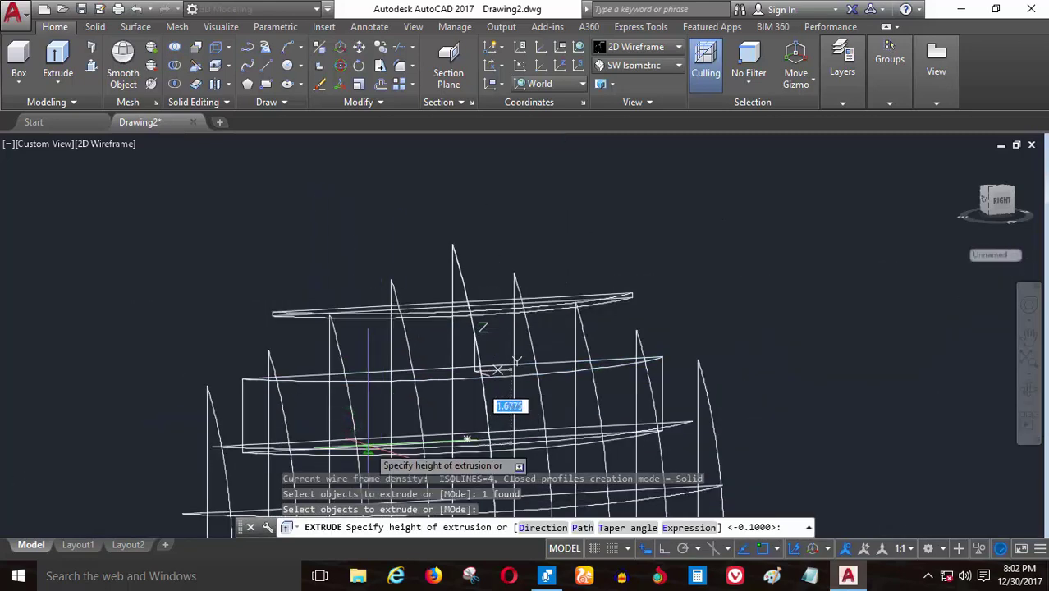
click(500, 369)
scroll(363, 429, down, 2)
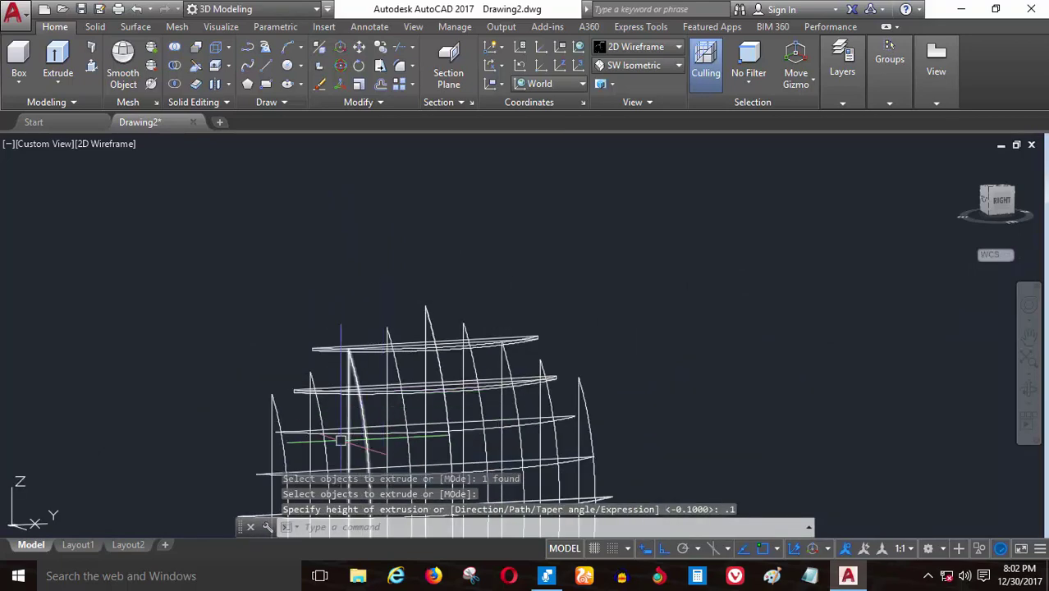
scroll(426, 410, up, 5)
- Extrude the third and fourth rib profiles 0.1 units thick
key(Return)
click(427, 399)
key(Return)
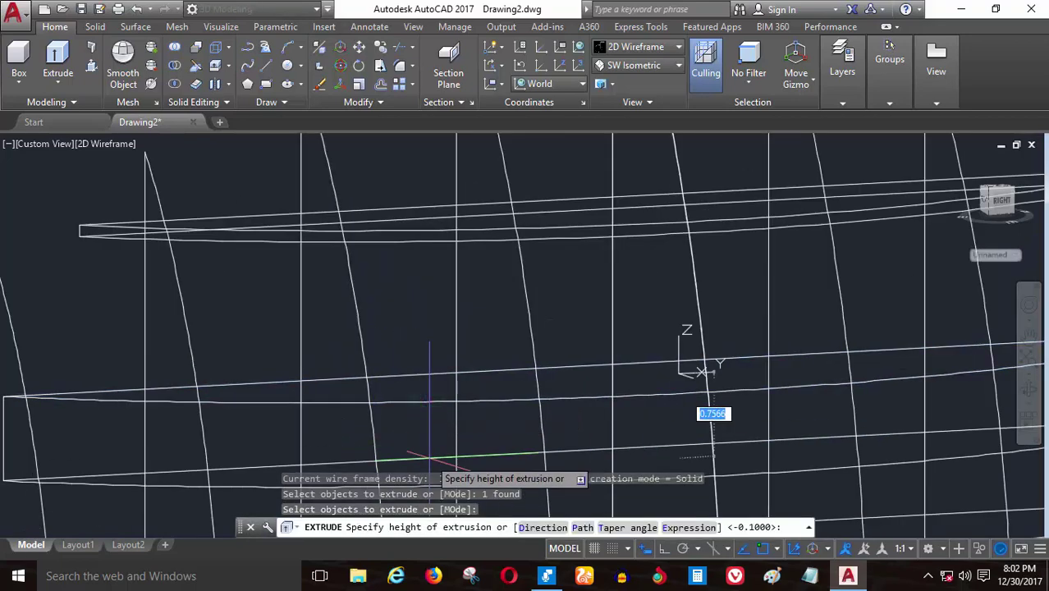
key(Return)
scroll(431, 359, down, 2)
scroll(431, 359, down, 2)
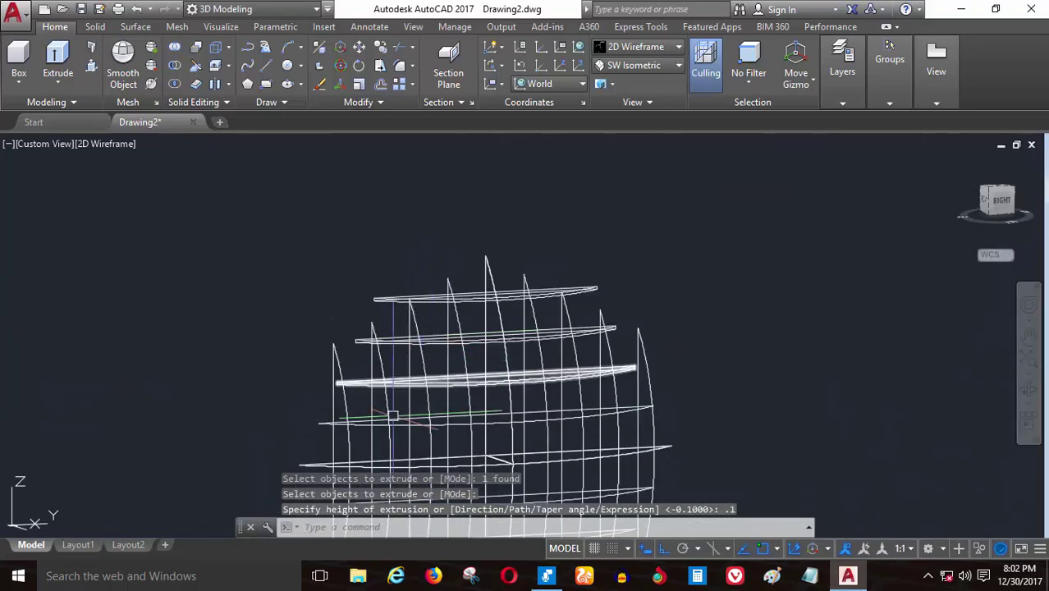
scroll(431, 358, up, 5)
scroll(411, 398, down, 2)
scroll(411, 333, up, 3)
key(Return)
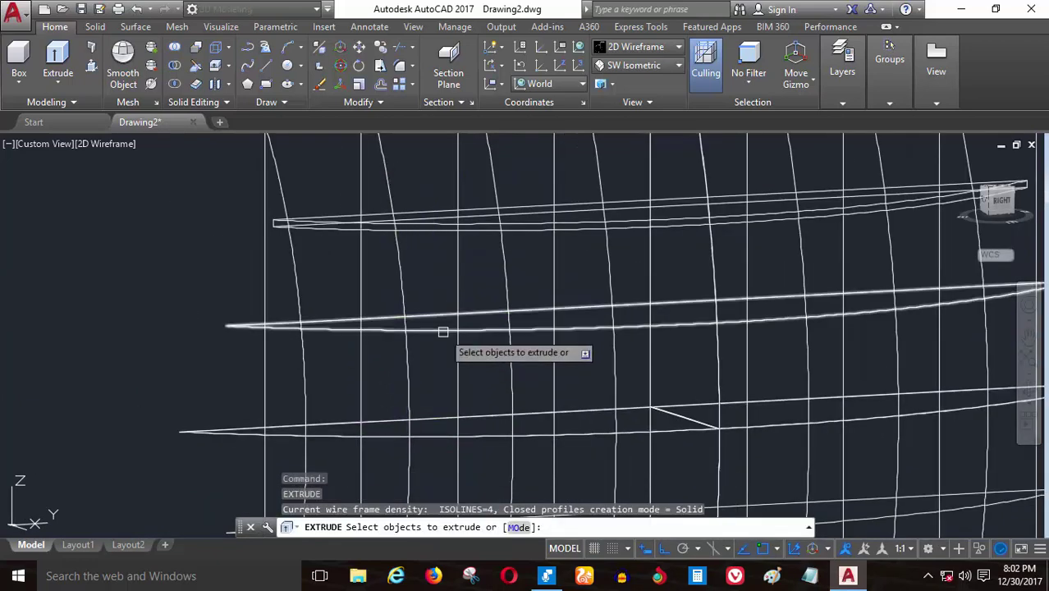
click(442, 333)
key(Return)
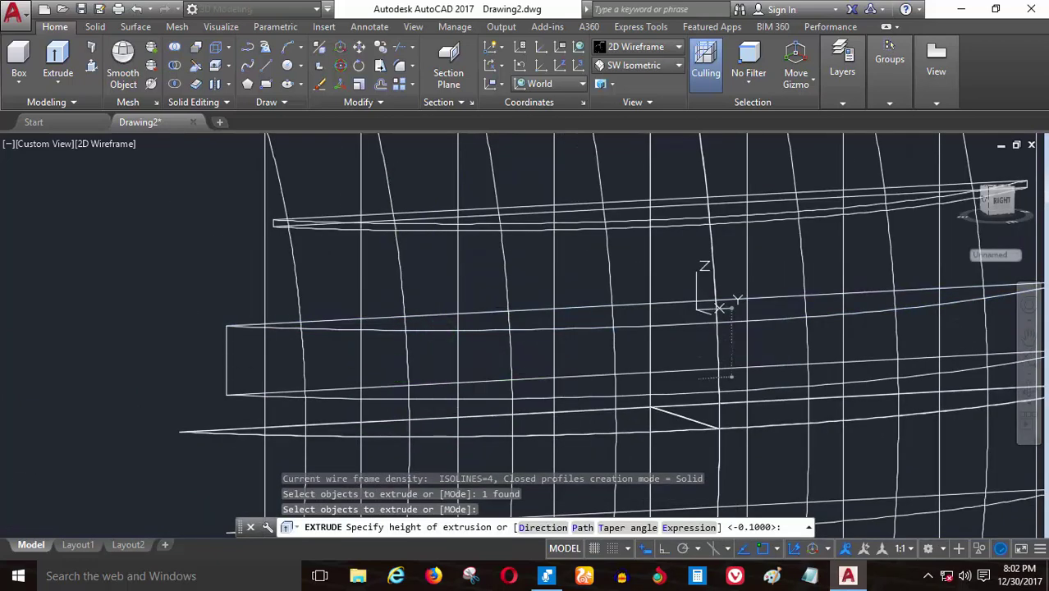
text(.1)
key(Return)
key(Return)
- Extrude two lower rib profiles with a 0.1 height
click(426, 437)
key(Return)
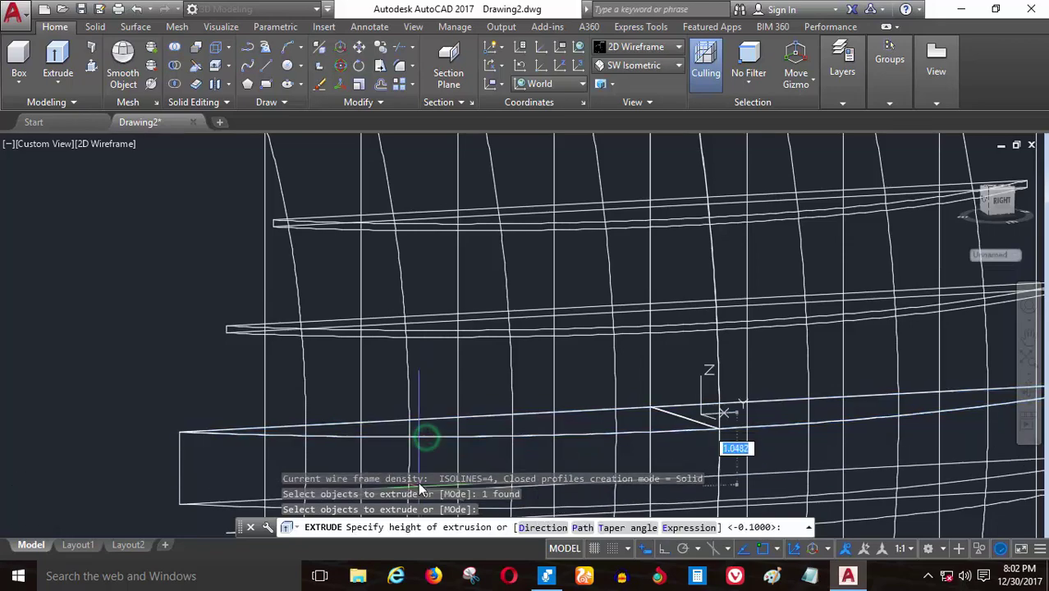
text(.1)
key(Return)
scroll(433, 386, down, 3)
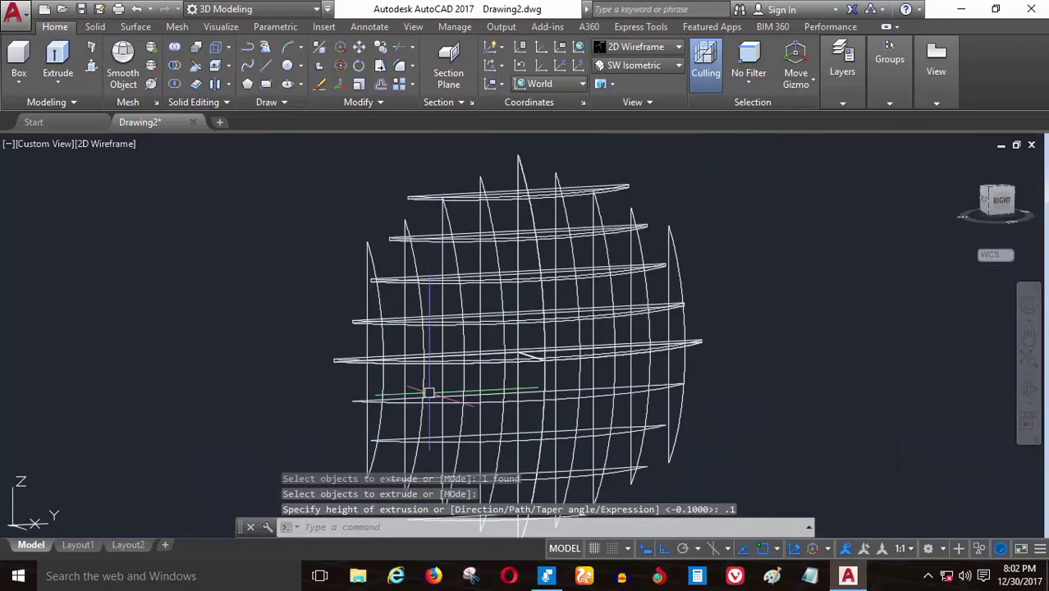
scroll(428, 398, up, 3)
key(Return)
click(433, 439)
scroll(433, 439, down, 3)
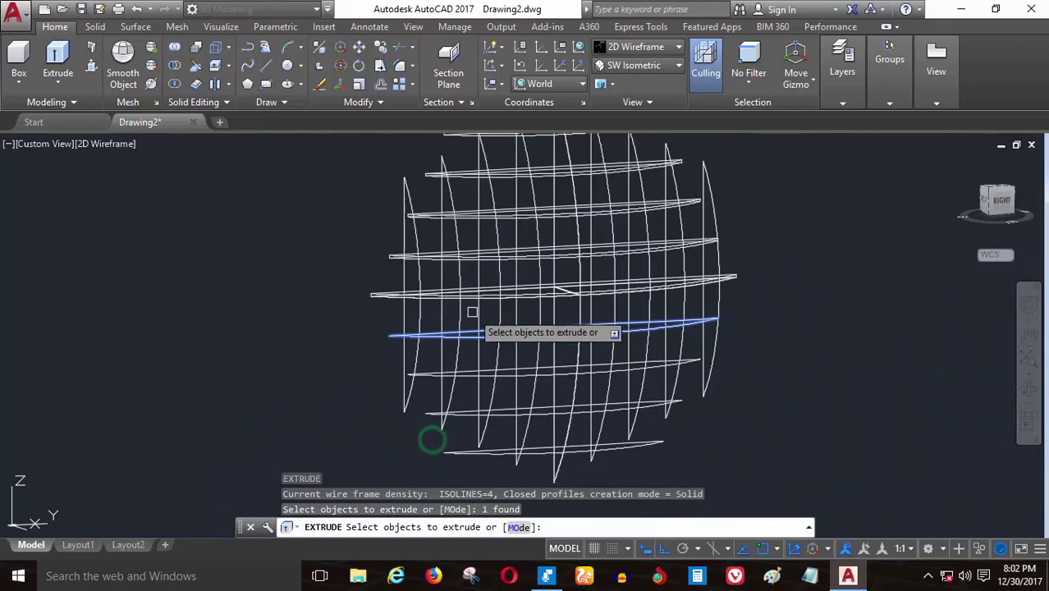
key(Return)
key(Return)
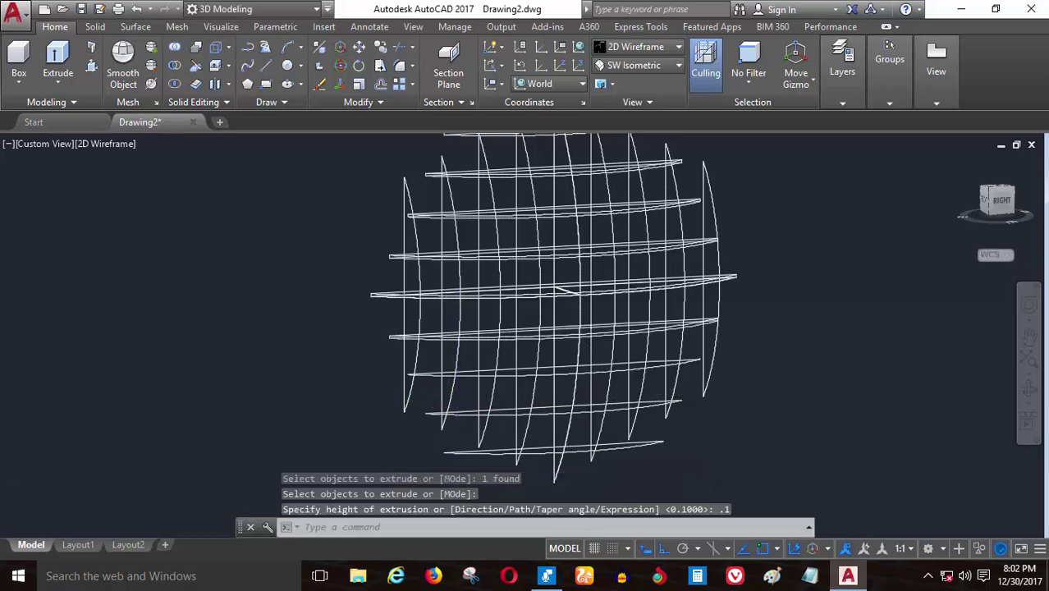
scroll(473, 347, up, 5)
- Extrude two more ribs, one at 0.1 and one at -0.1 height
key(Return)
click(498, 344)
key(Return)
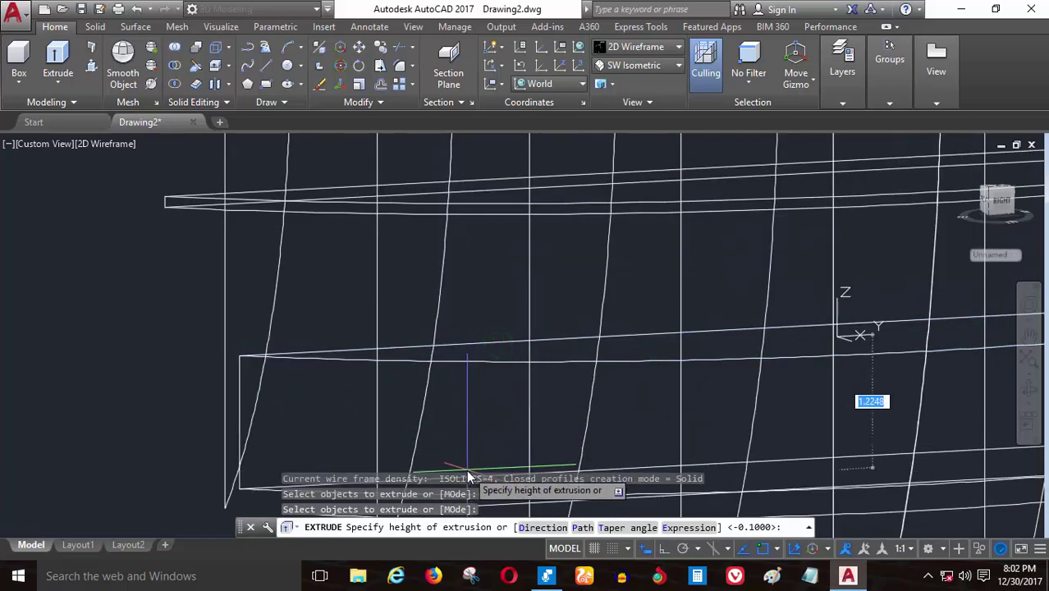
text(.1)
key(Return)
scroll(474, 437, down, 2)
scroll(452, 375, down, 2)
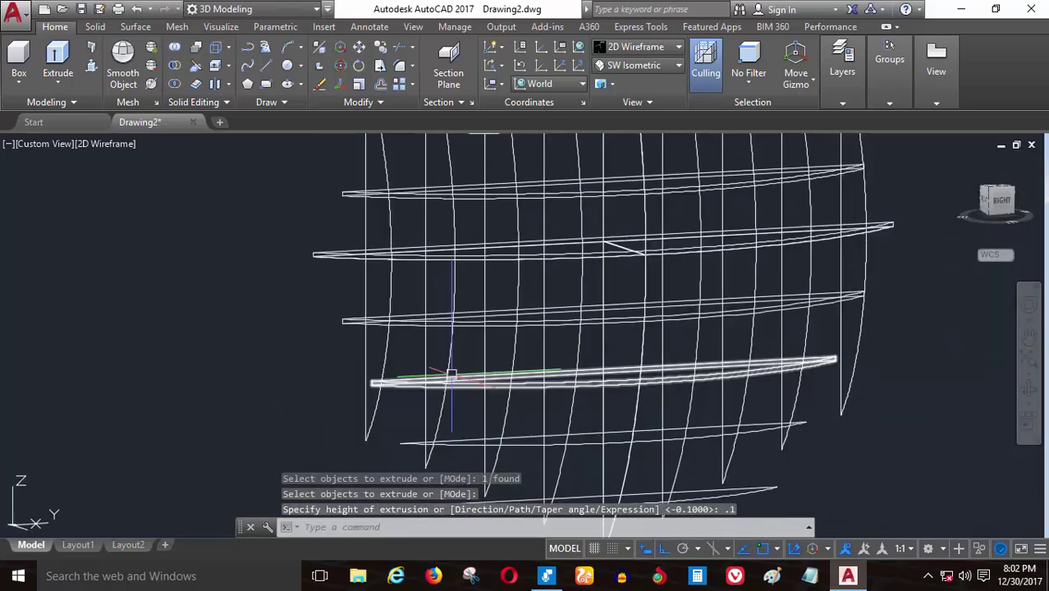
key(Return)
click(469, 440)
scroll(469, 443, down, 2)
key(Return)
text(-.1)
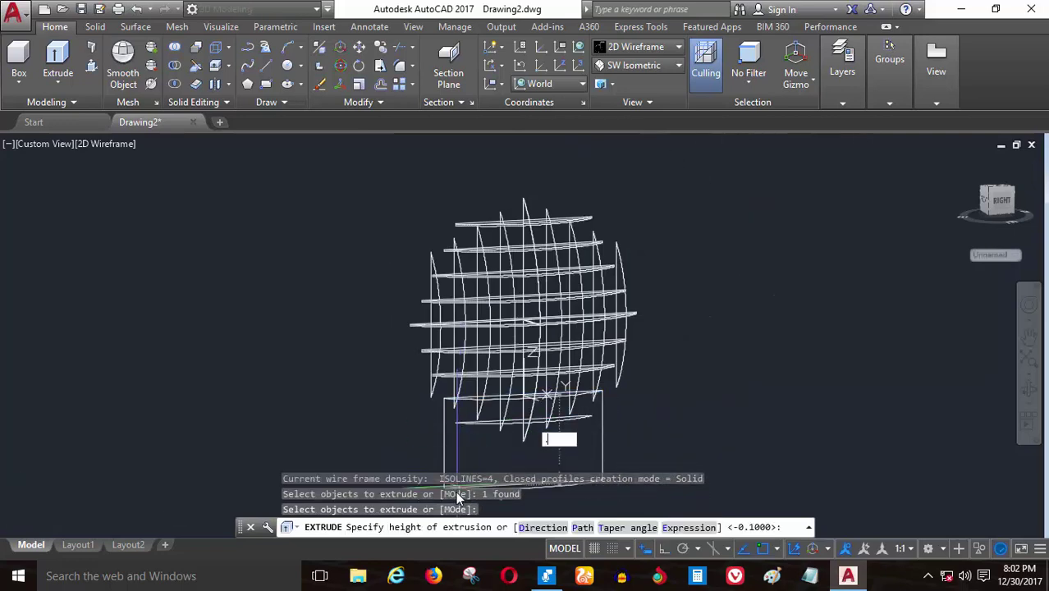
key(Return)
scroll(506, 384, up, 5)
- Extrude another closed slice profile 0.1 units thick
key(Return)
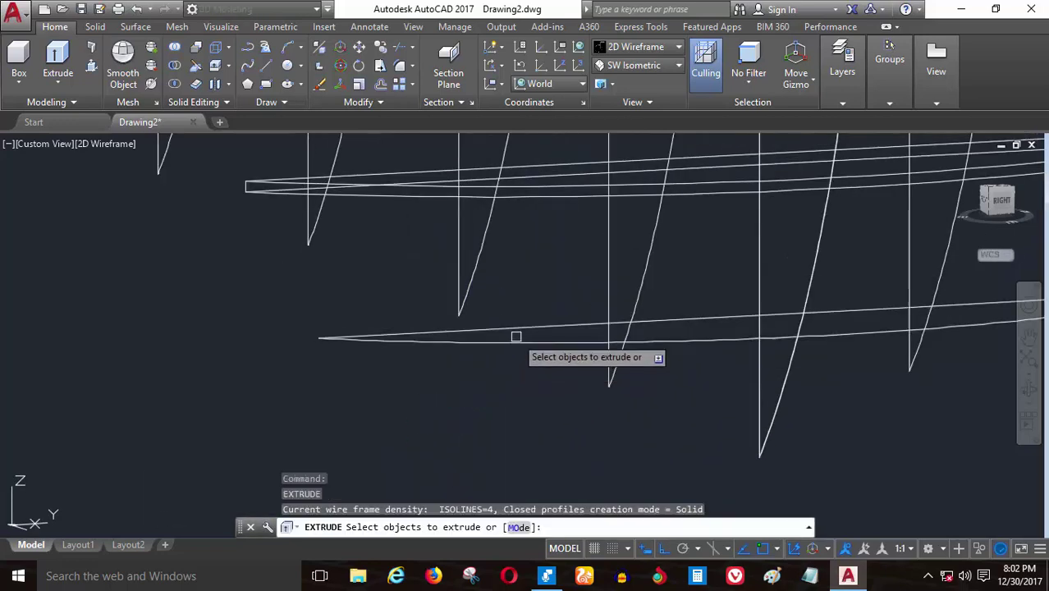
click(515, 341)
key(Return)
text(.1)
key(Return)
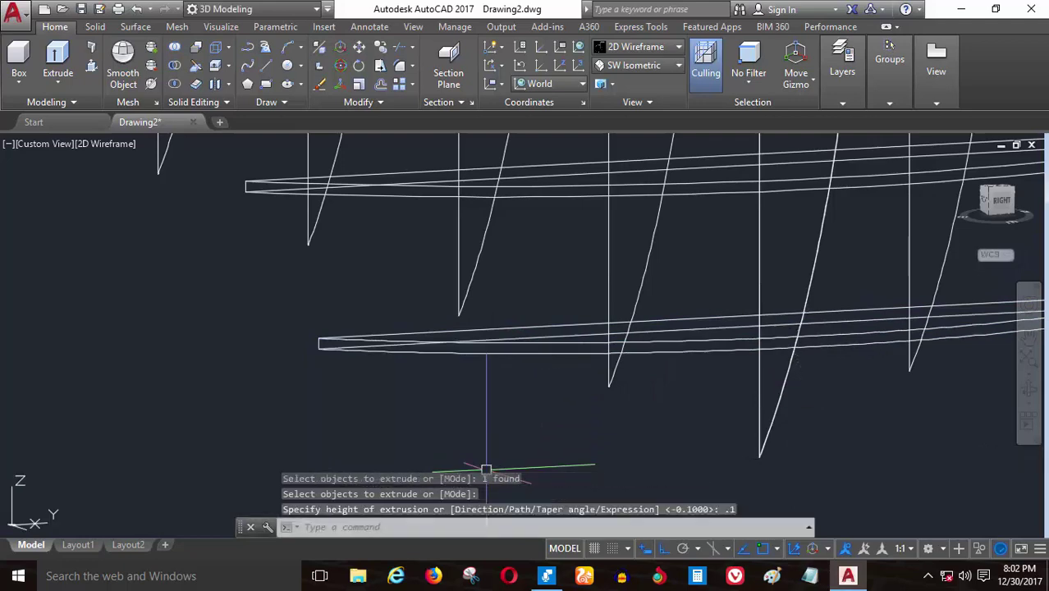
scroll(509, 386, down, 3)
scroll(492, 409, down, 3)
scroll(488, 404, up, 5)
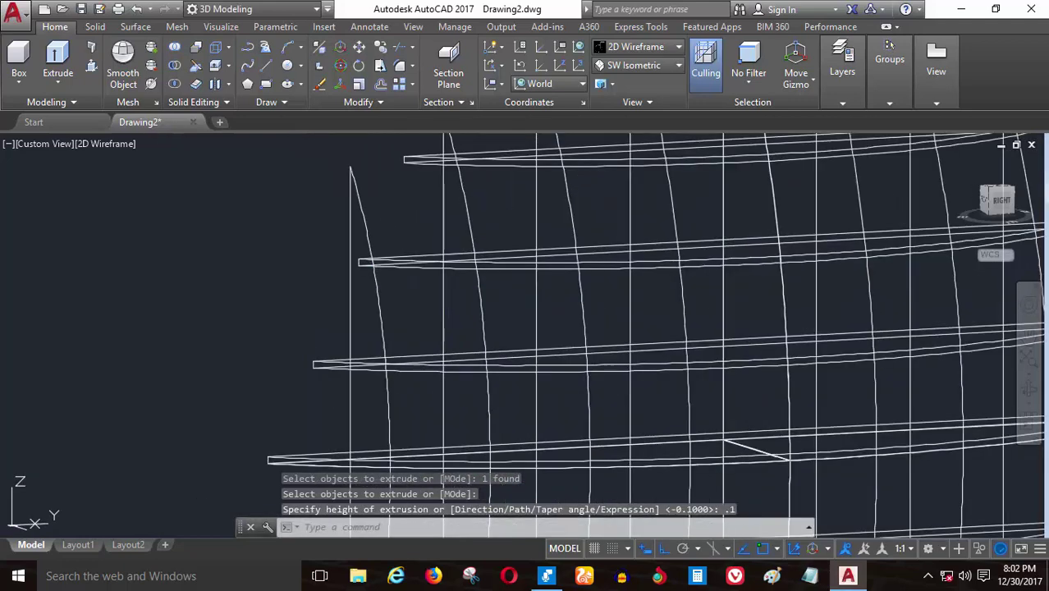
key(Return)
- Extrude the next two curved slice profiles into 0.1-thick ribs
click(283, 297)
key(Return)
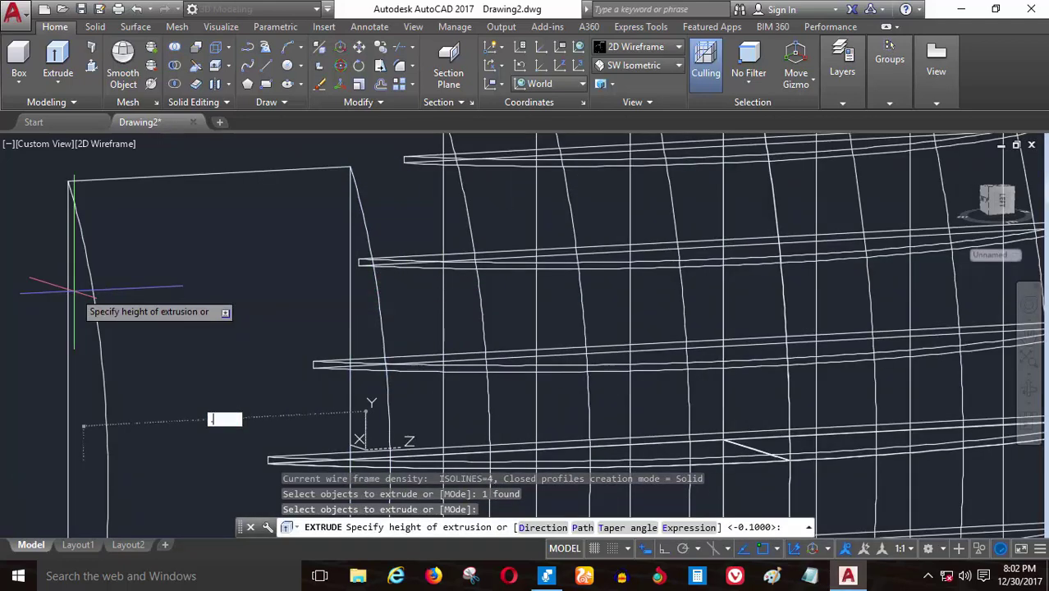
key(Return)
key(Return)
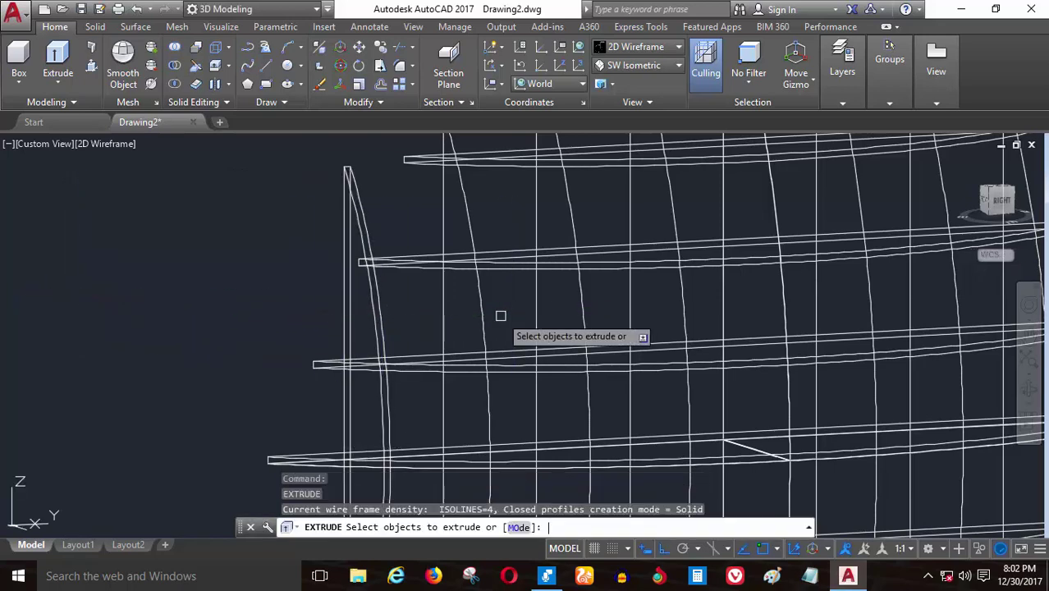
click(482, 316)
key(Return)
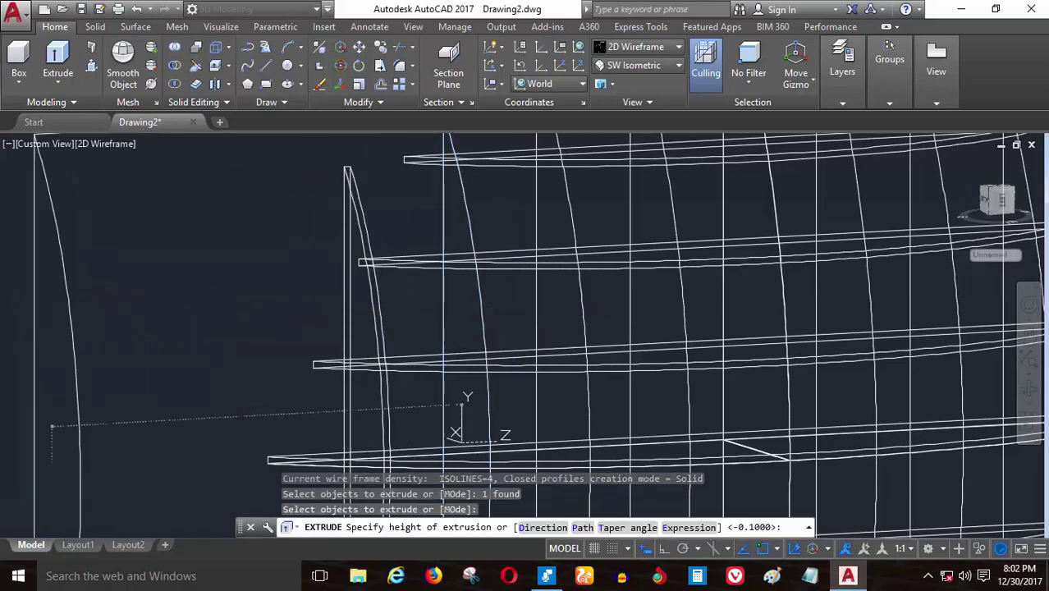
text(.1)
key(Return)
- Extrude the following curved profile with a 0.1 height
key(Return)
click(586, 307)
key(Return)
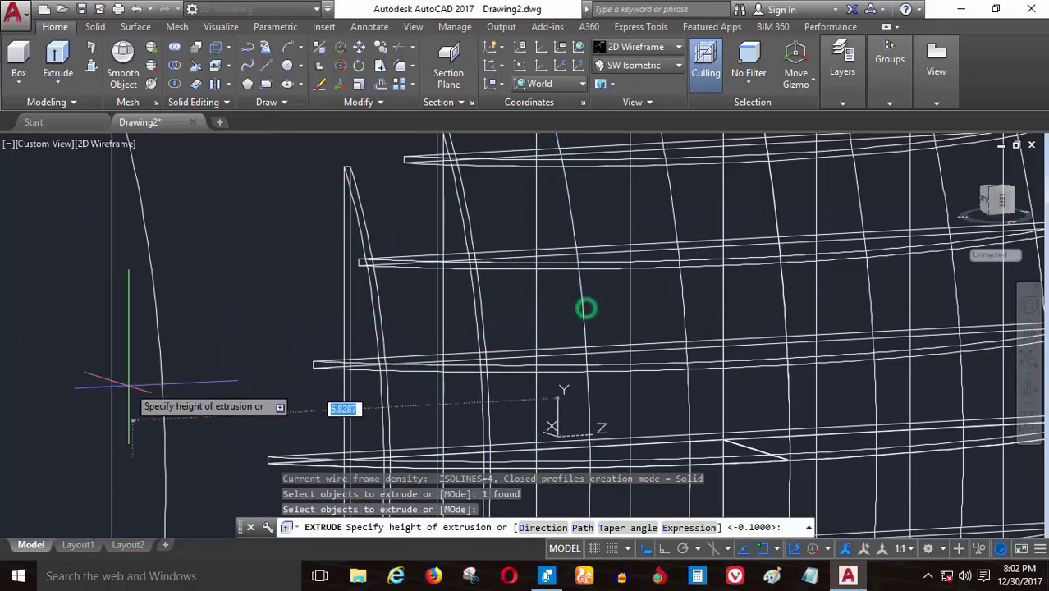
key(Return)
key(Return)
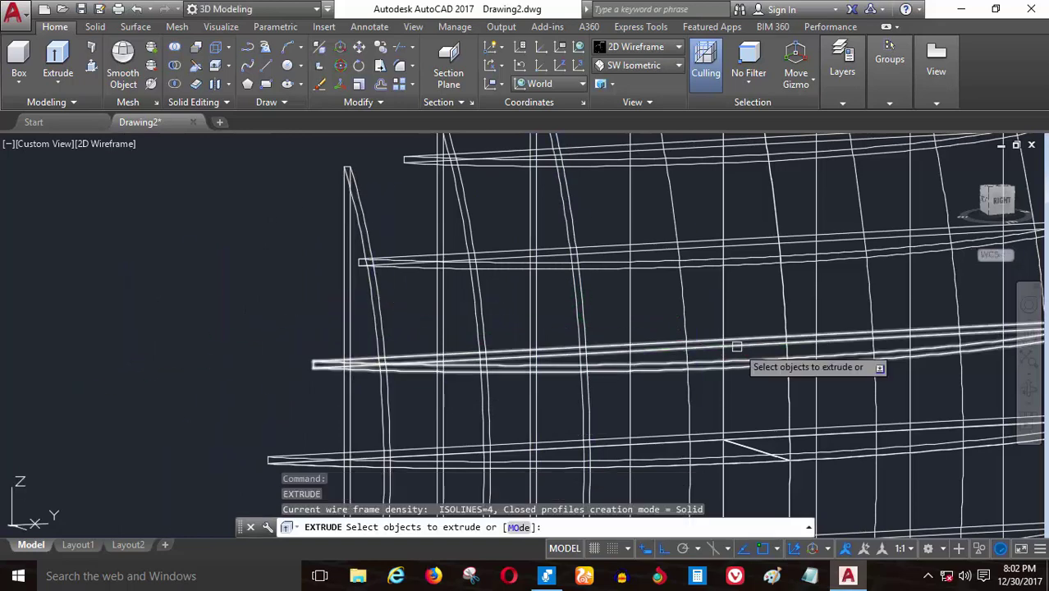
click(685, 300)
key(Return)
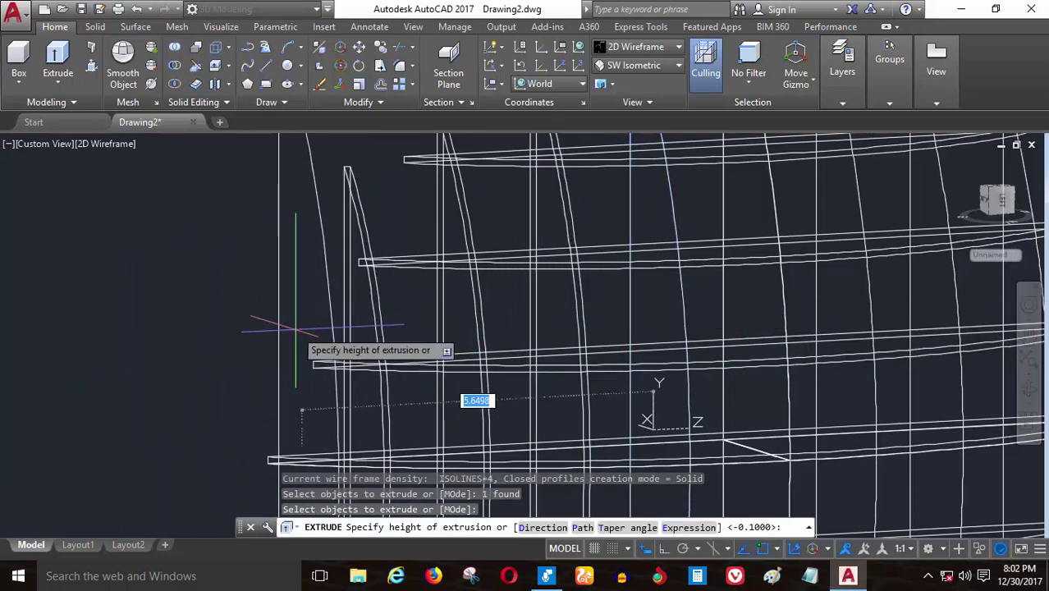
text(.1)
key(Return)
scroll(374, 316, down, 3)
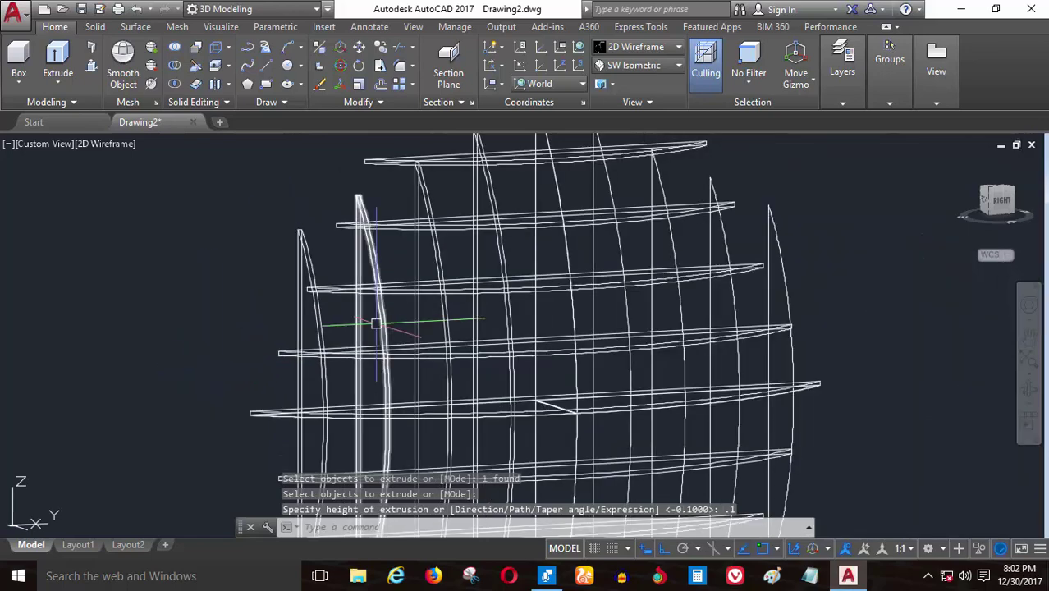
scroll(533, 192, up, 3)
scroll(501, 231, down, 3)
scroll(501, 231, up, 3)
- Extrude two upper curved profiles 0.1 units thick
key(Return)
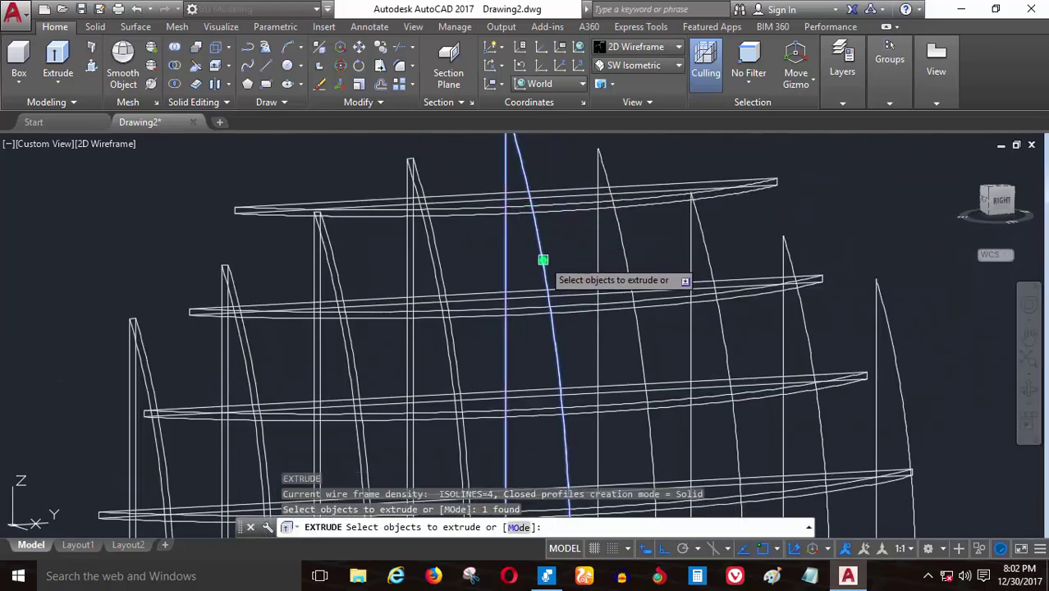
click(542, 261)
key(Return)
text(.1)
key(Return)
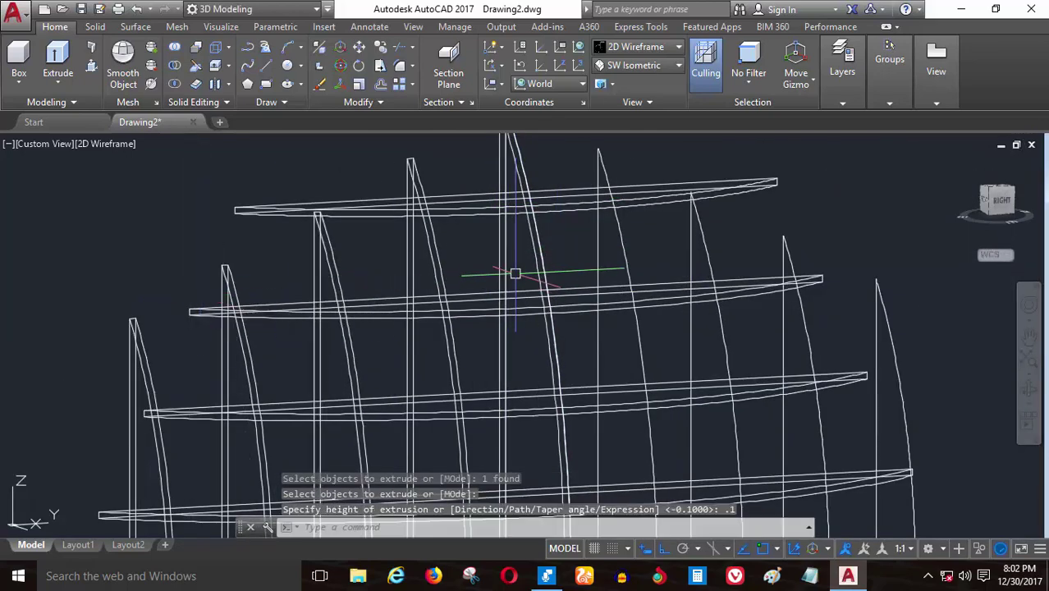
key(Return)
click(621, 242)
key(Return)
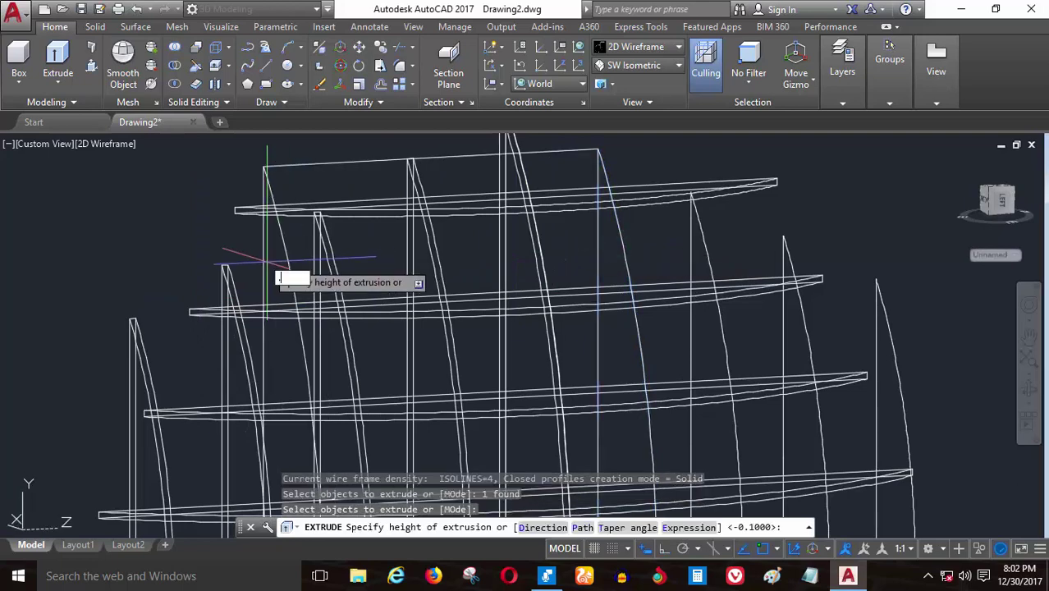
text(.1)
key(Return)
- Extrude the last curved profiles including the right-hand one at 0.1, then orbit to view the cage
key(Return)
click(710, 246)
key(Return)
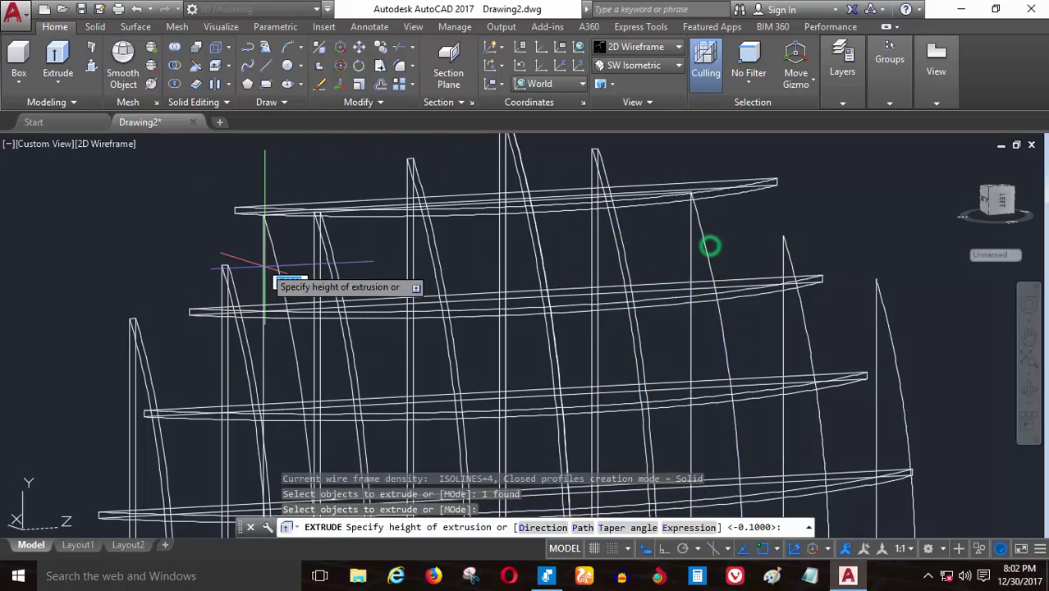
key(Return)
key(Return)
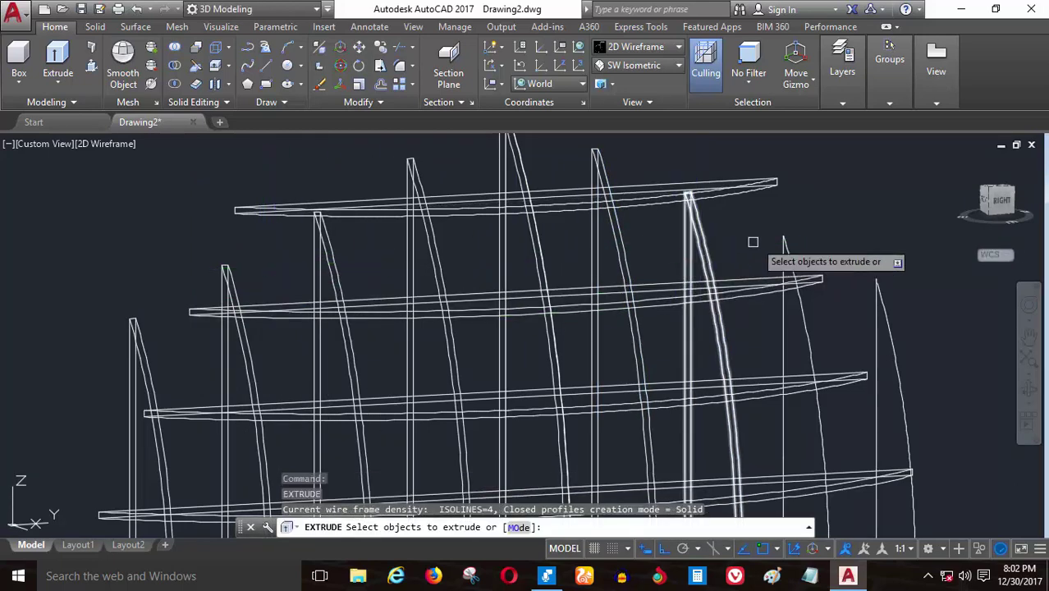
click(791, 256)
key(Return)
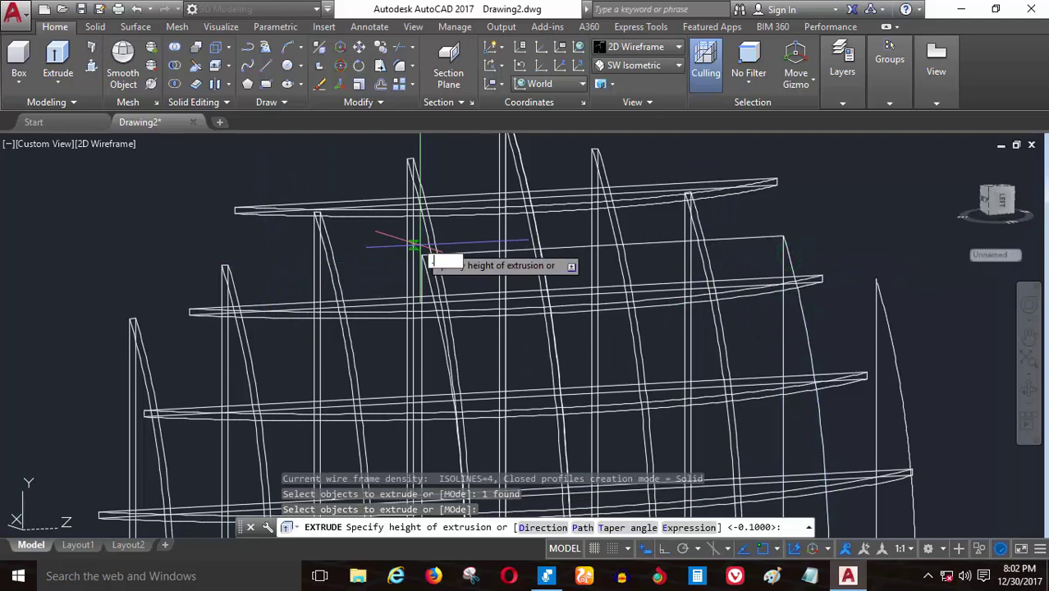
key(Return)
key(Return)
click(888, 334)
key(Return)
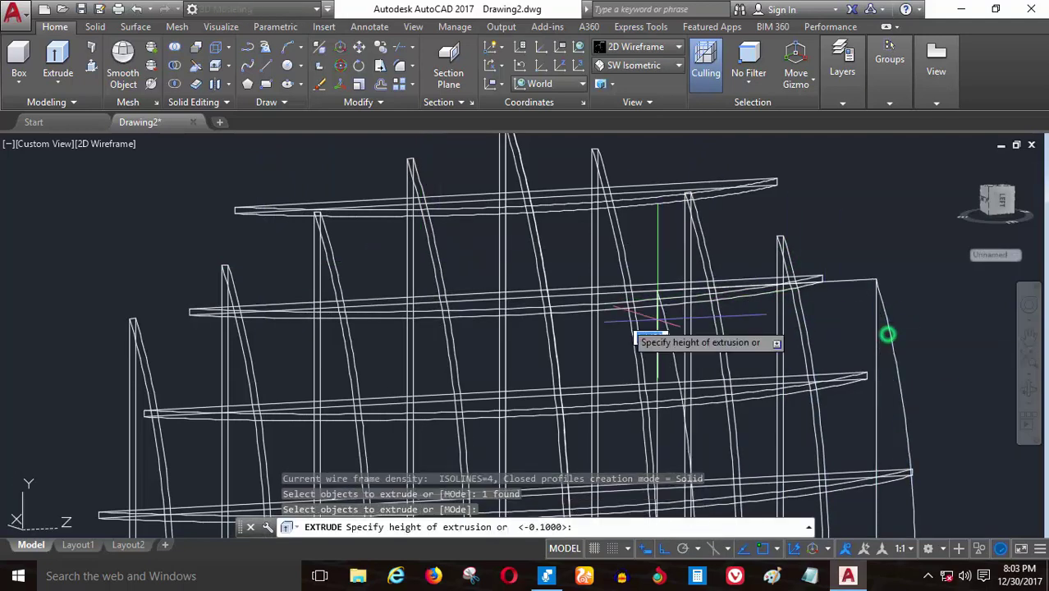
text(.1)
key(Return)
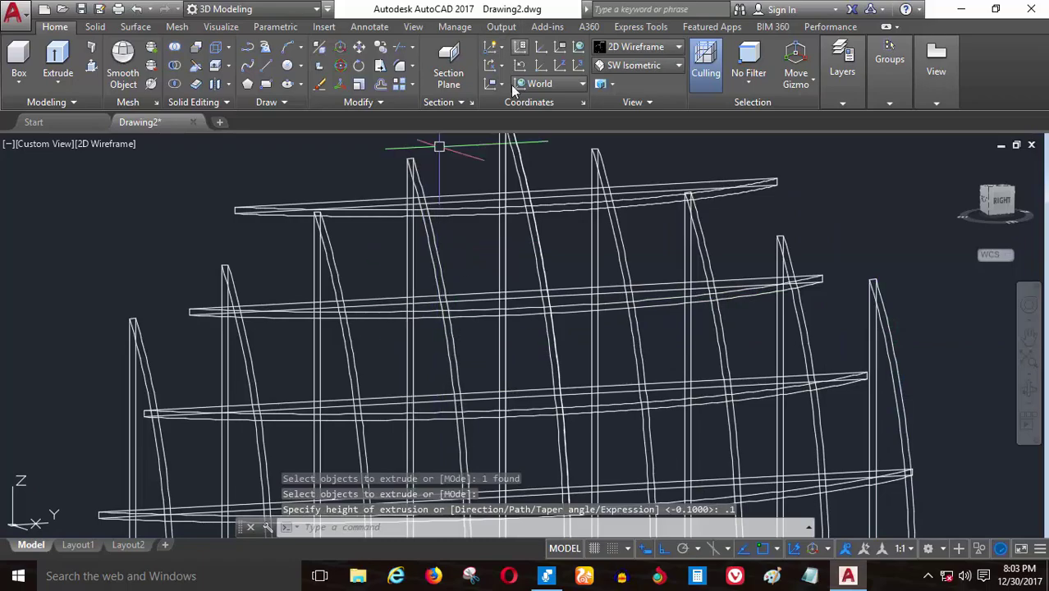
scroll(555, 211, down, 5)
key(Escape)
key(Escape)
scroll(587, 289, up, 3)
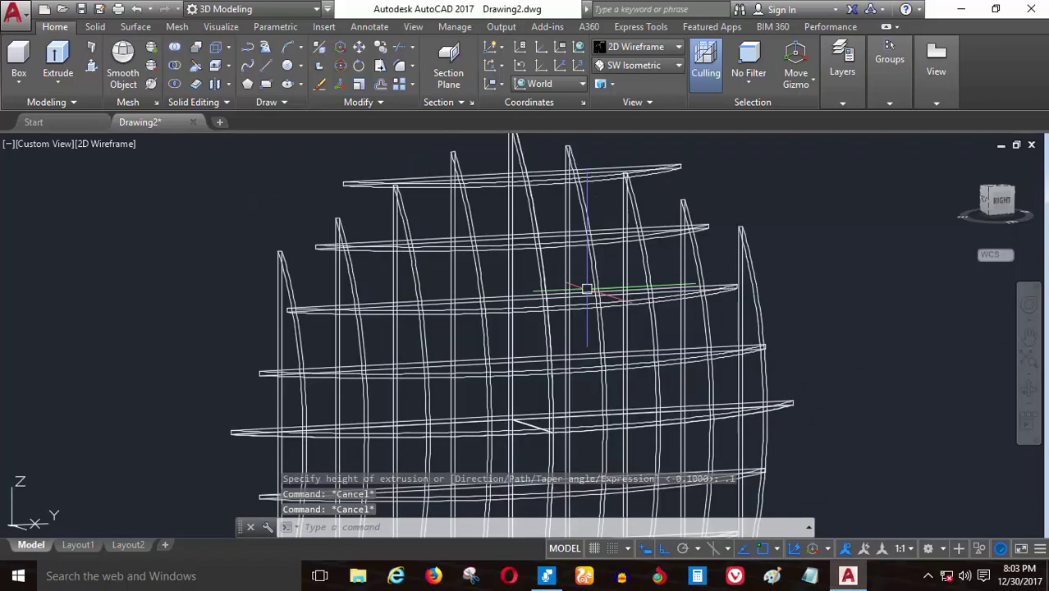
mouse_move(587, 289)
shift+middle_down()
mouse_move(533, 316)
mouse_move(503, 281)
mouse_move(510, 316)
mouse_move(535, 311)
mouse_move(513, 297)
mouse_move(526, 337)
mouse_move(532, 321)
shift+middle_up()
- Erase the stray left, right and bottom outer ribs
scroll(534, 312, down, 1)
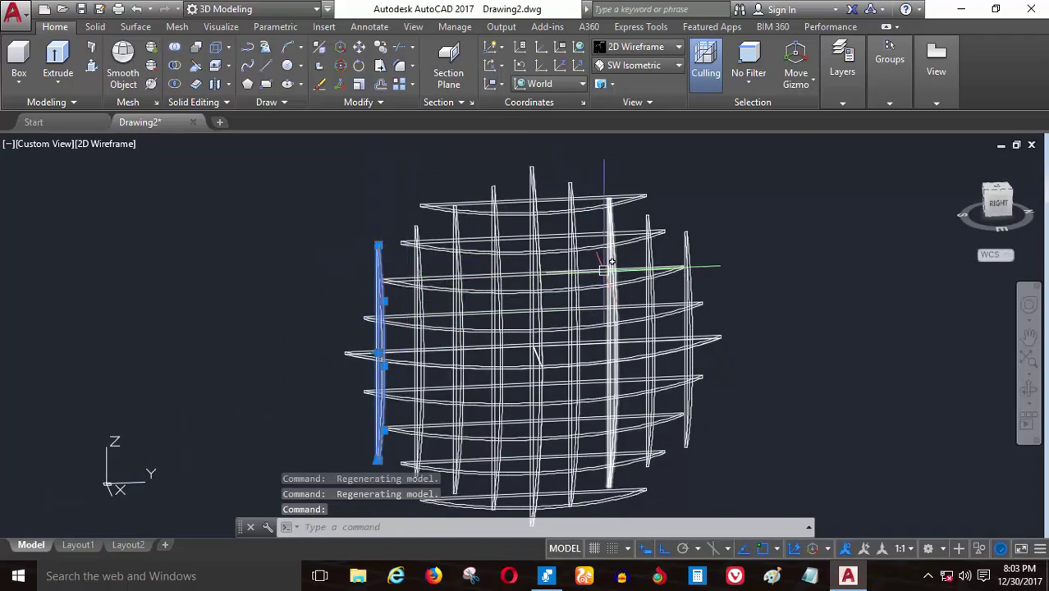
key(Delete)
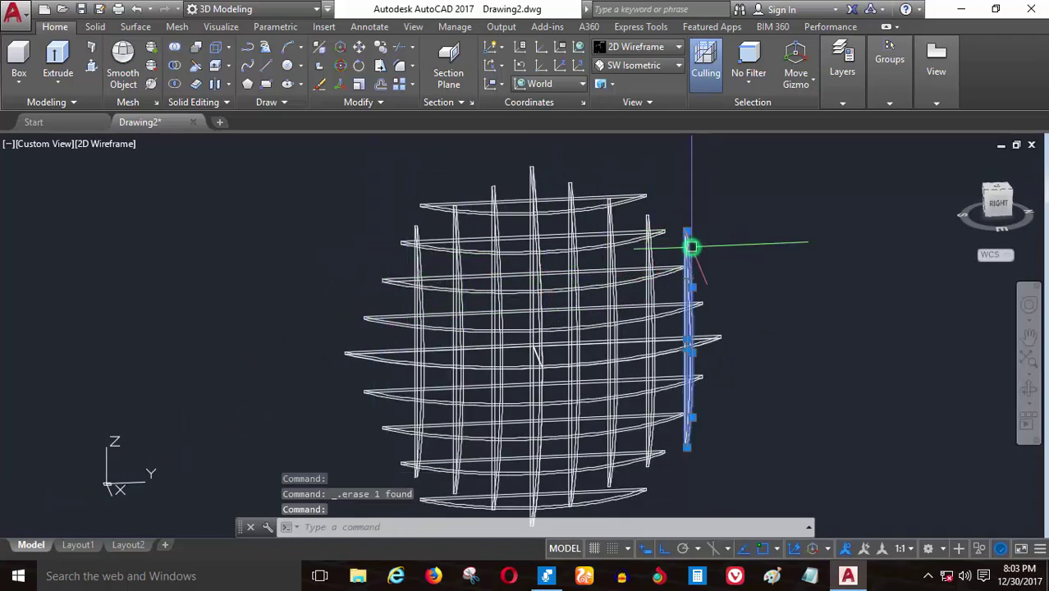
key(Delete)
scroll(596, 165, down, 2)
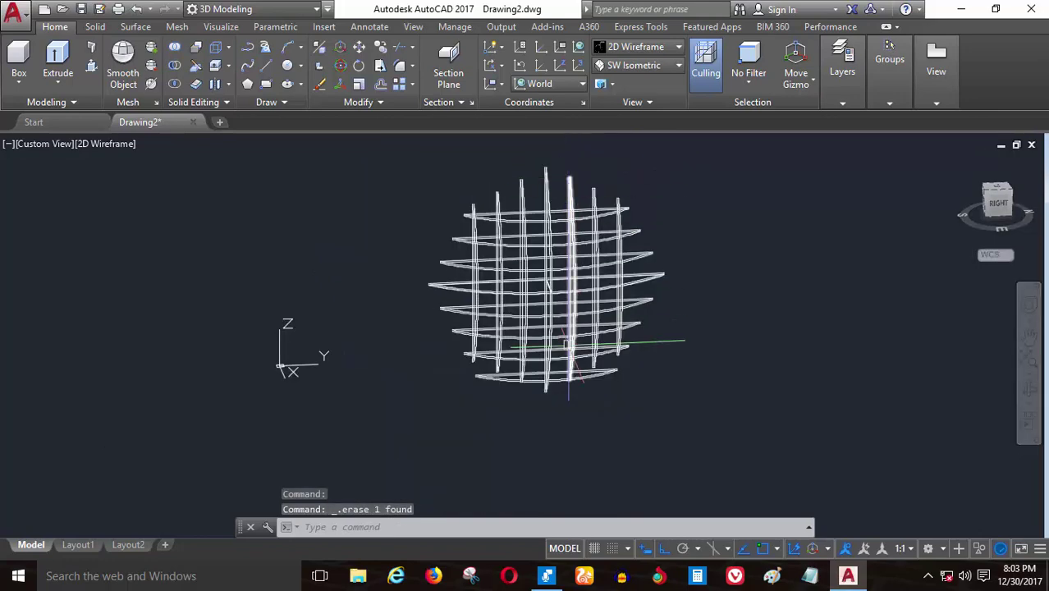
scroll(581, 379, up, 5)
click(584, 389)
key(Delete)
scroll(585, 389, down, 3)
mouse_move(628, 381)
shift+middle_down()
mouse_move(524, 269)
mouse_move(545, 271)
shift+middle_up()
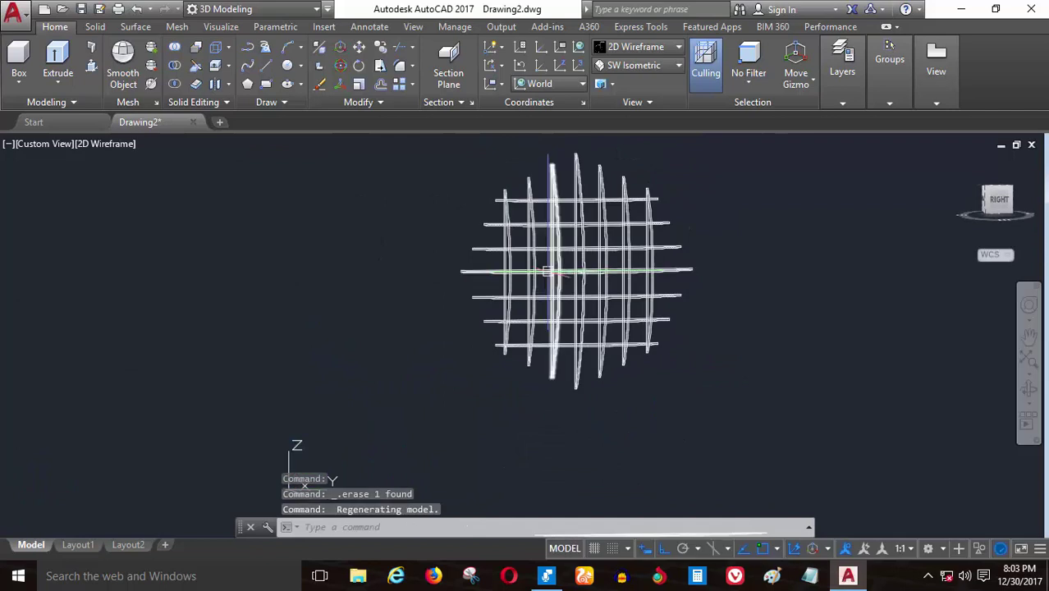
- Set the UCS to Left and view the cage from the Left preset
click(541, 86)
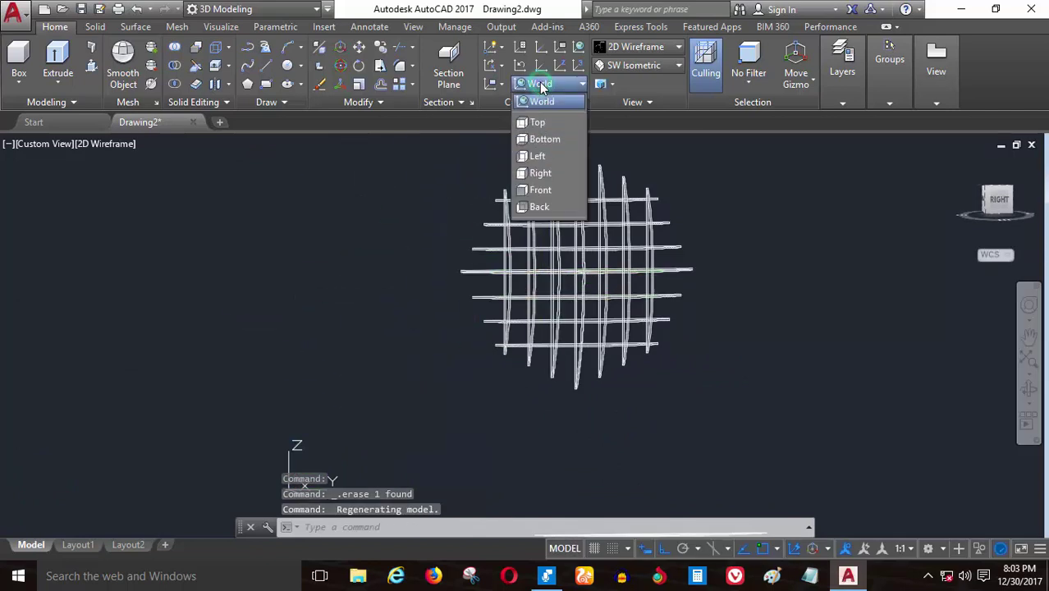
click(544, 171)
click(49, 147)
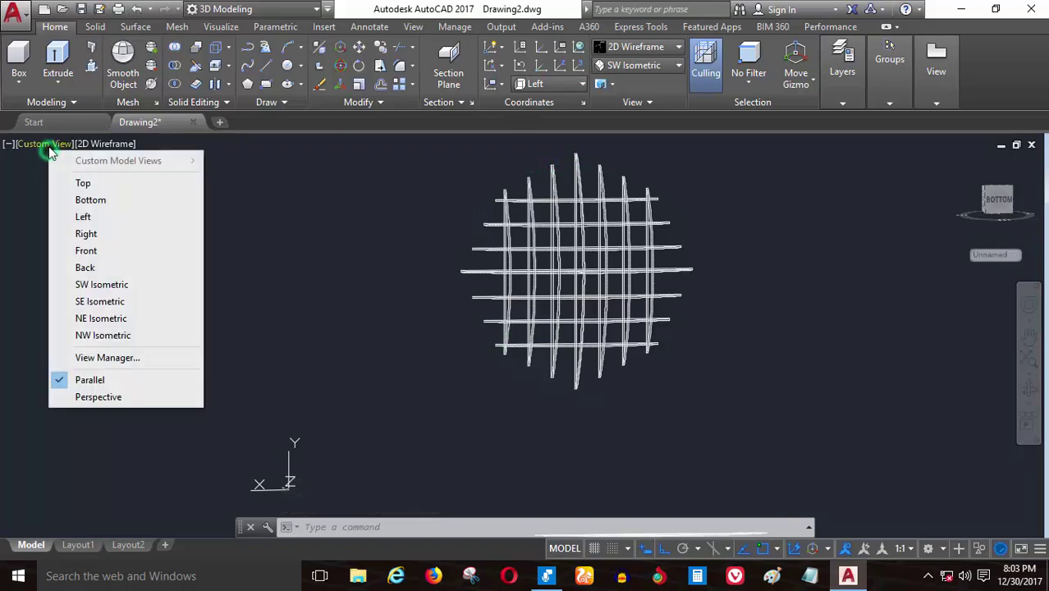
click(98, 217)
scroll(349, 244, up, 4)
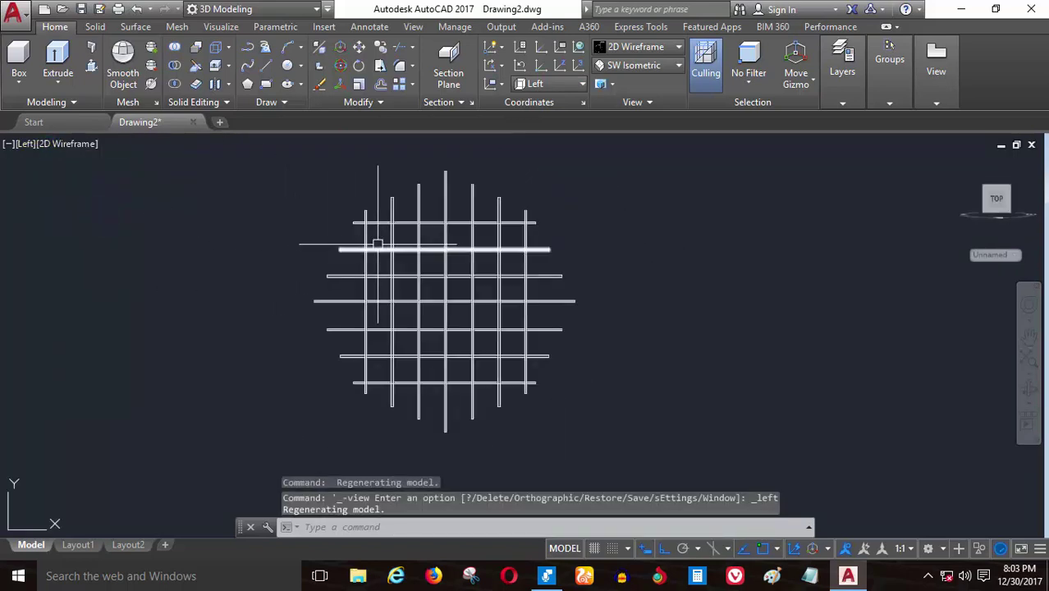
- Draw a rectangle beside the rib grid as the backdrop outline
click(265, 88)
scroll(361, 324, up, 5)
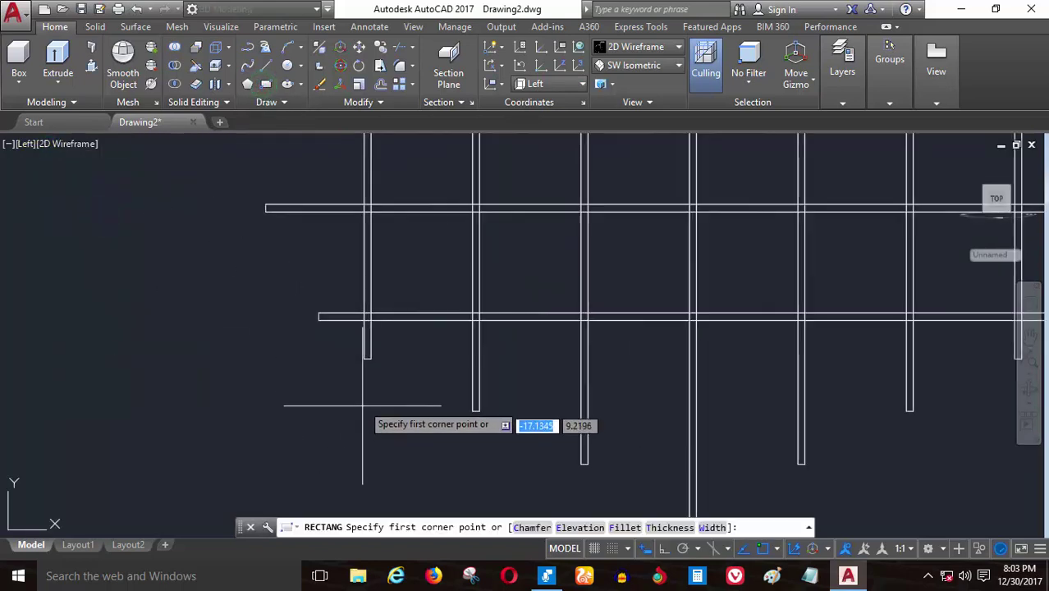
click(364, 357)
scroll(335, 375, down, 6)
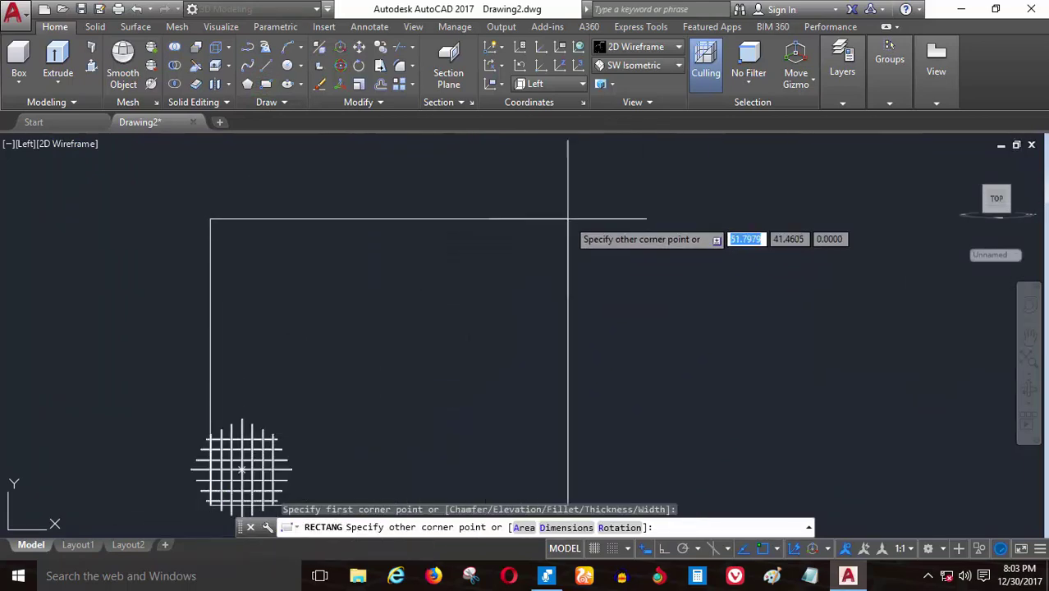
click(671, 177)
scroll(628, 250, down, 4)
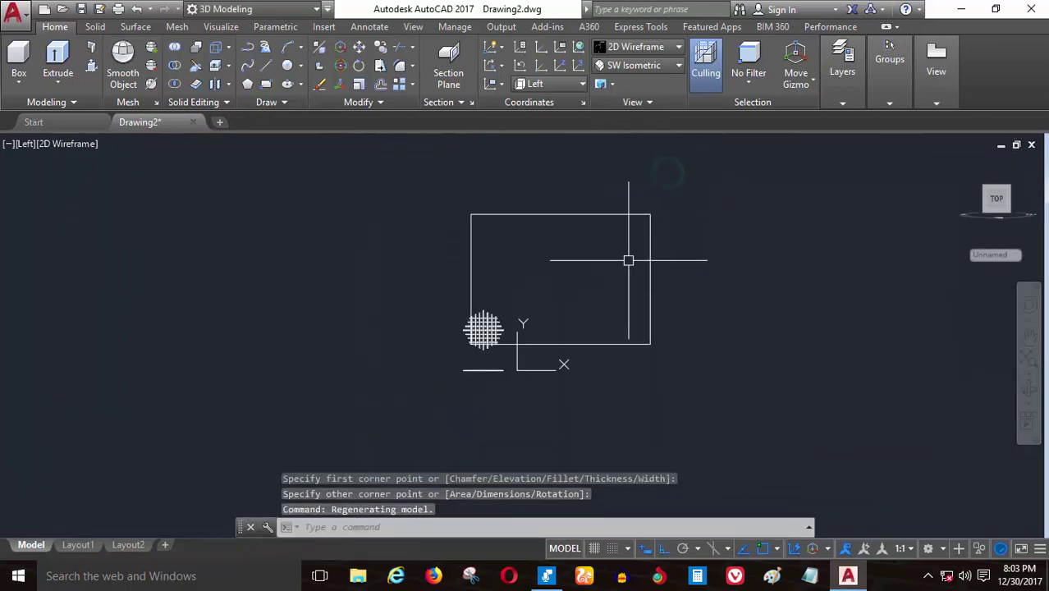
scroll(627, 258, up, 4)
- Move the backdrop rectangle further left behind the cage
click(359, 47)
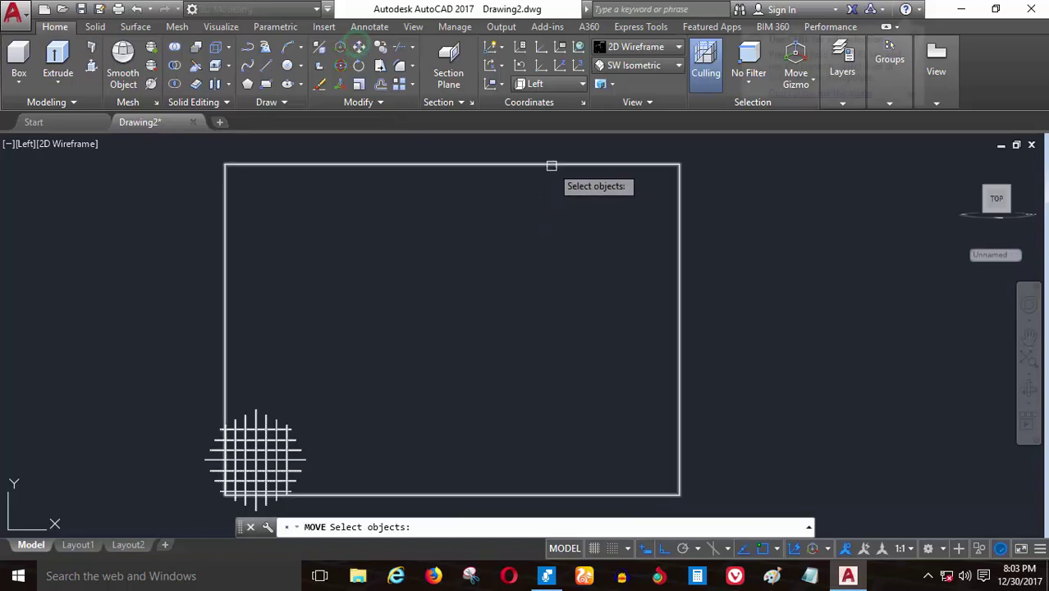
click(552, 164)
scroll(484, 242, down, 2)
key(Return)
click(739, 278)
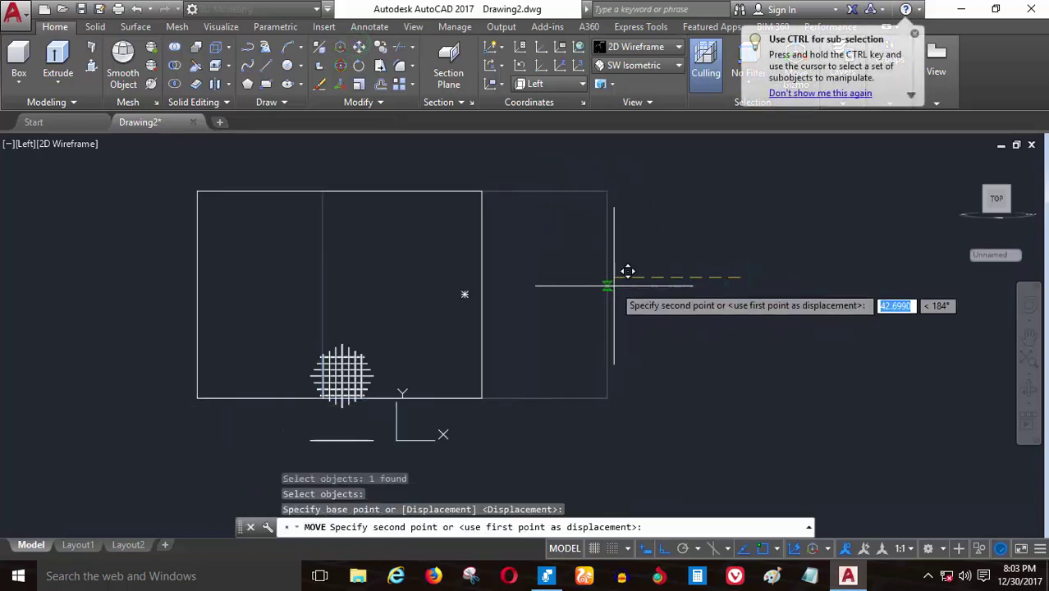
click(604, 278)
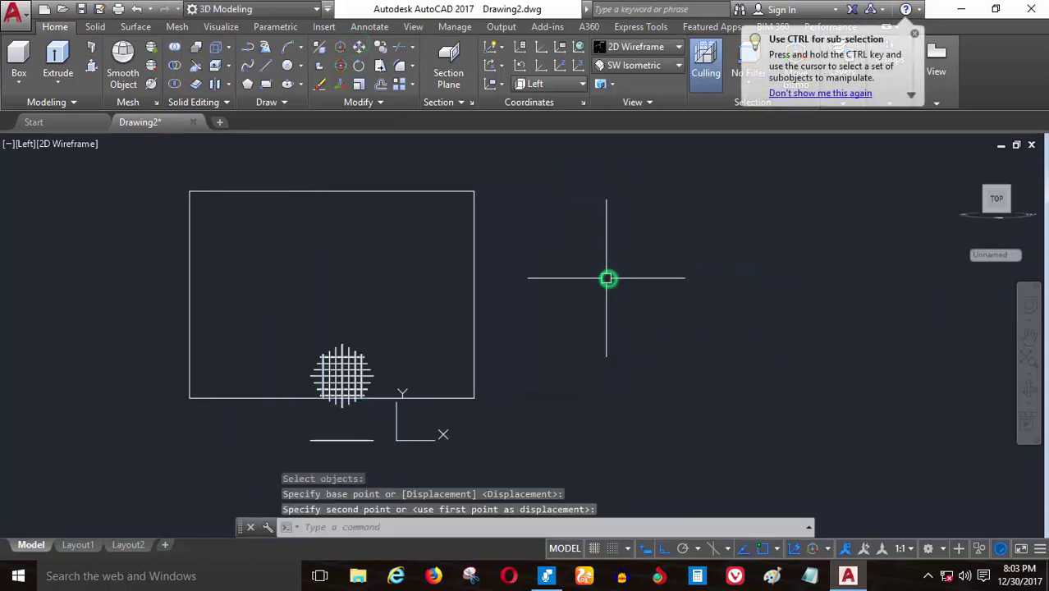
- Move the rectangle again, dropping it to a lower position
text(m)
key(Return)
click(354, 191)
key(Return)
click(474, 191)
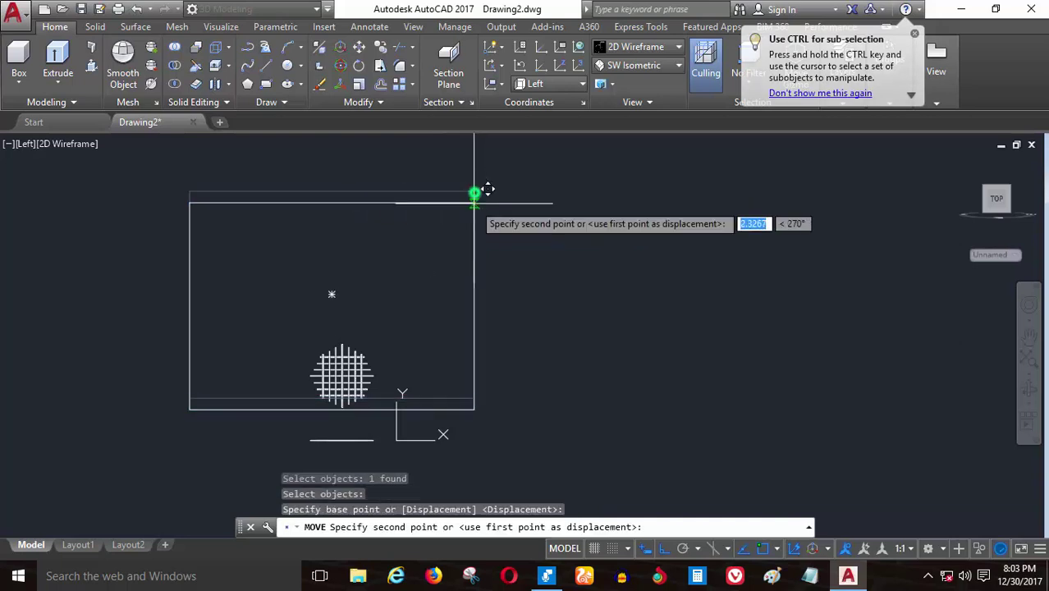
click(486, 281)
scroll(590, 227, down, 2)
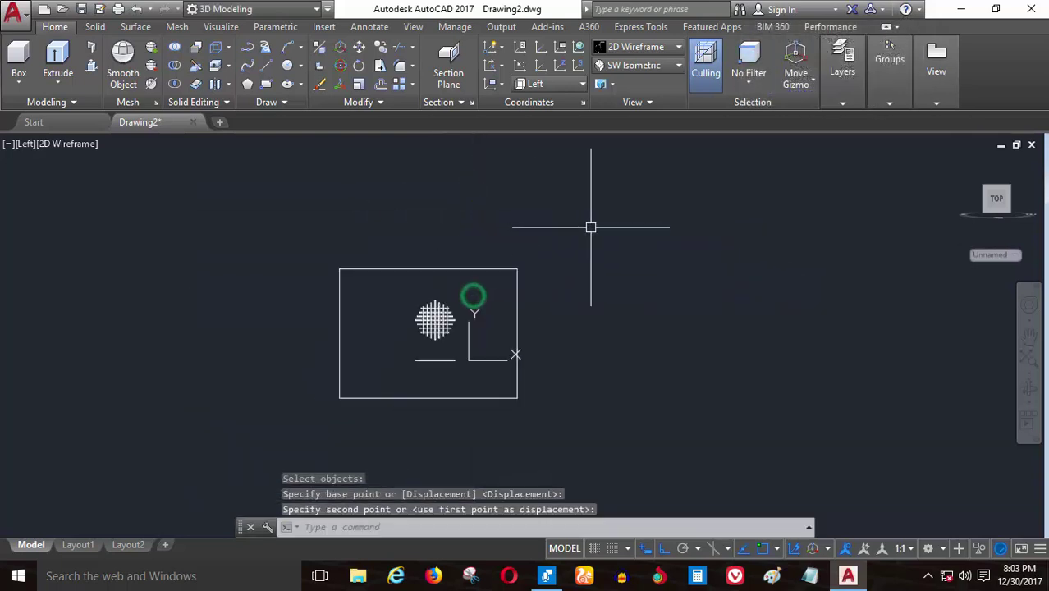
scroll(503, 328, up, 2)
scroll(373, 349, down, 2)
scroll(374, 348, up, 3)
- Shift the rectangle slightly right with another move
text(m)
key(Return)
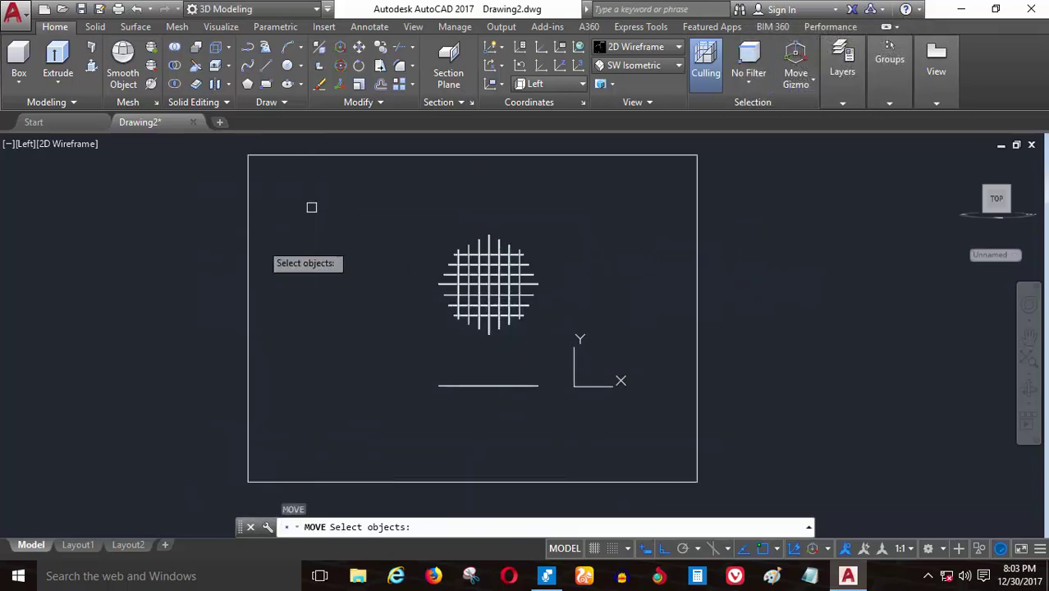
click(246, 258)
key(Return)
click(244, 260)
click(137, 243)
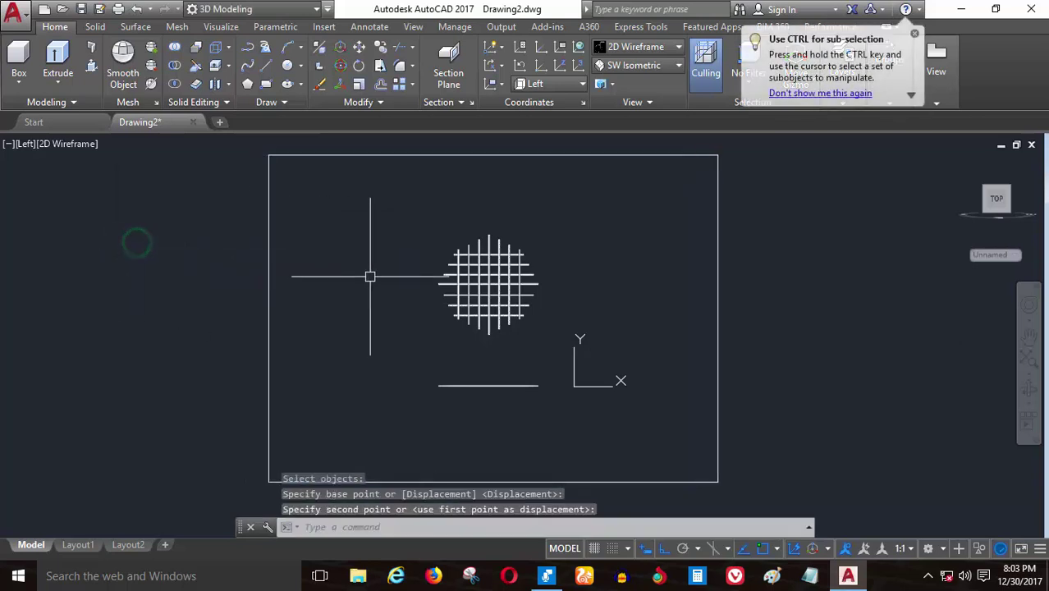
- Move the rectangle higher up so it frames the rib grid
text(m)
key(Return)
click(265, 292)
key(Return)
click(313, 316)
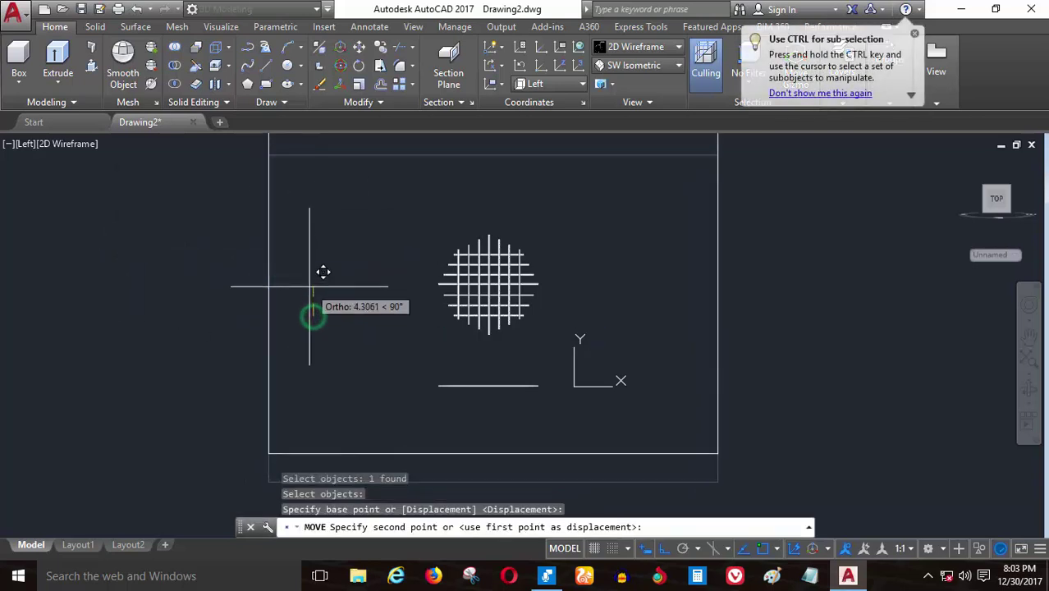
click(310, 287)
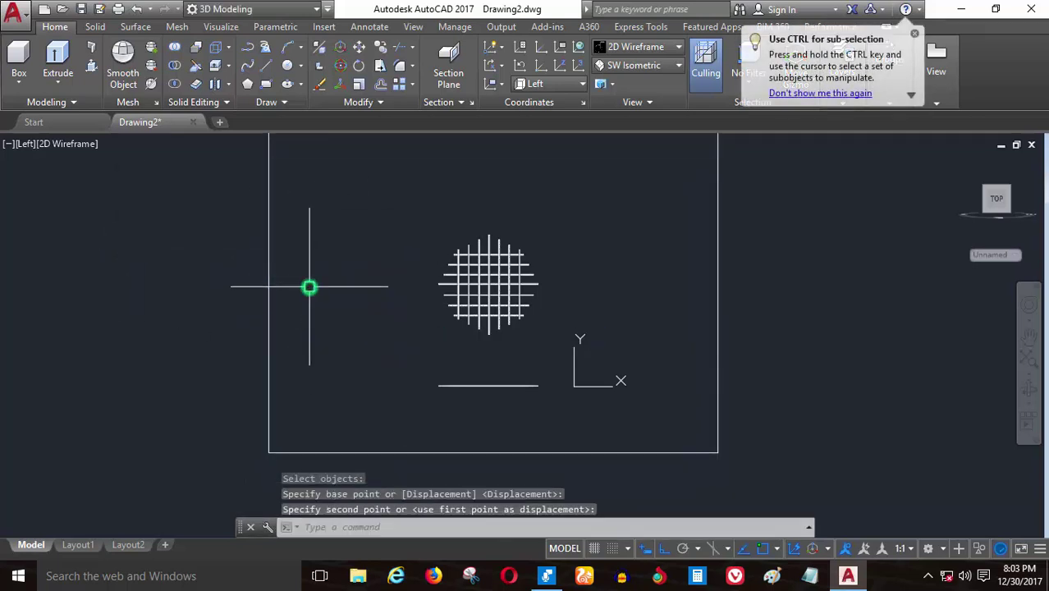
click(646, 73)
- Switch to SW Isometric and orbit around the rib meshes and rectangle
click(643, 175)
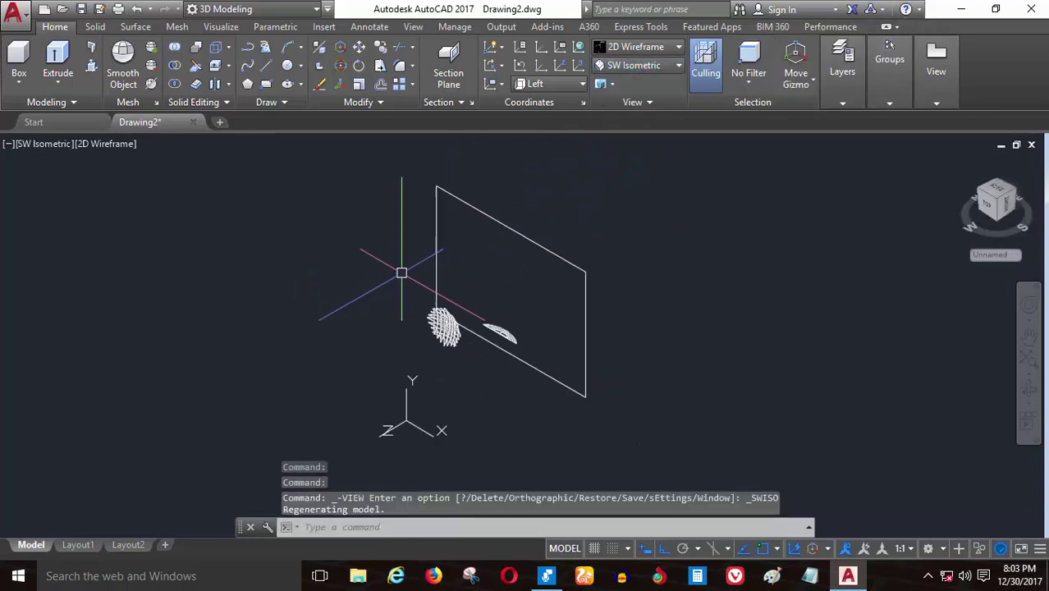
scroll(489, 295, up, 6)
scroll(419, 291, down, 4)
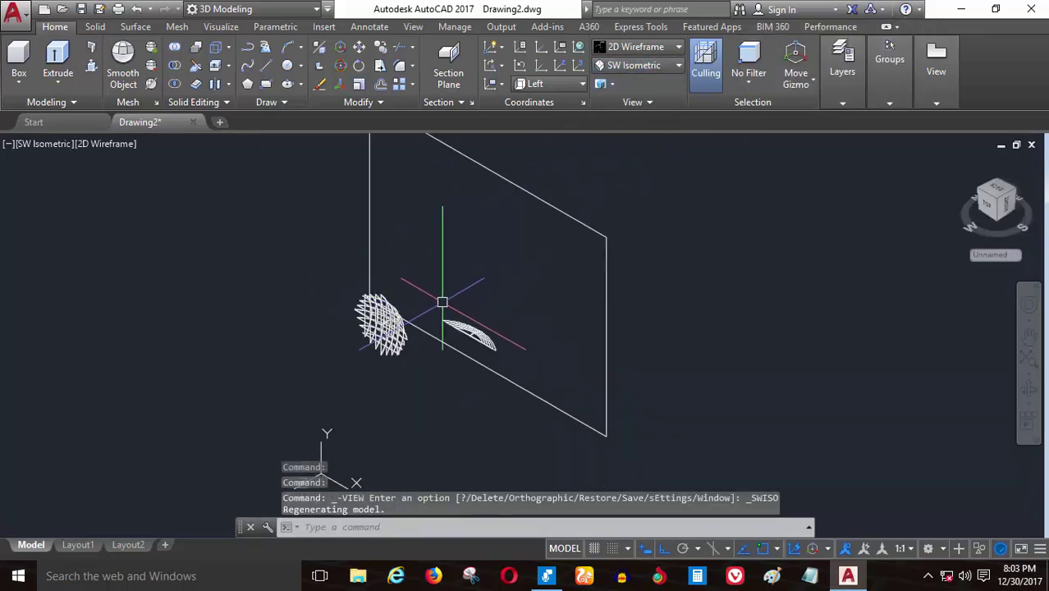
shift+middle_drag(441, 302, 411, 253)
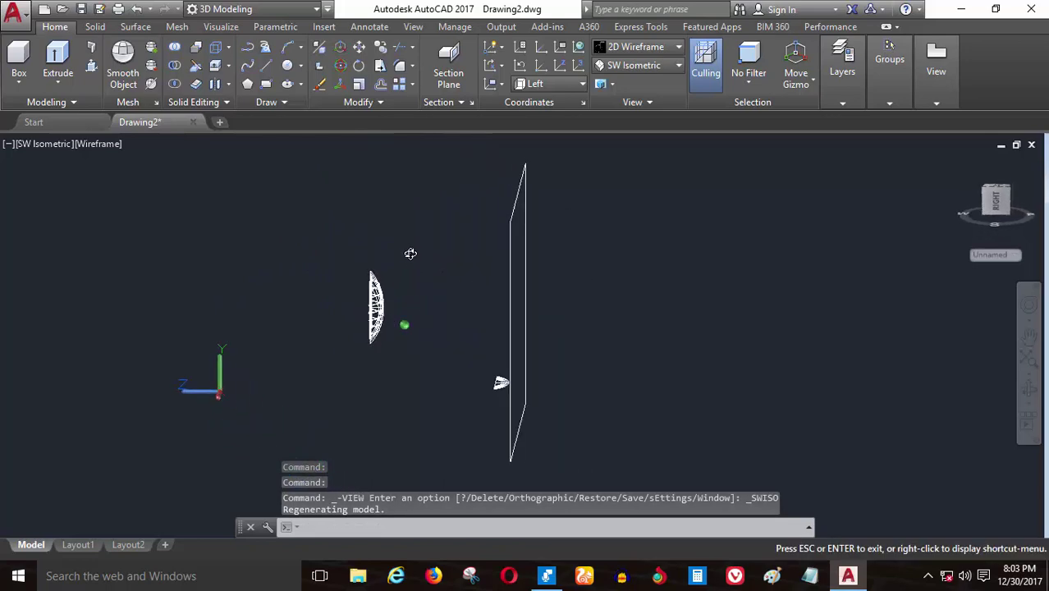
mouse_move(455, 272)
shift+middle_down()
mouse_move(436, 283)
mouse_move(136, 265)
shift+middle_up()
key(Escape)
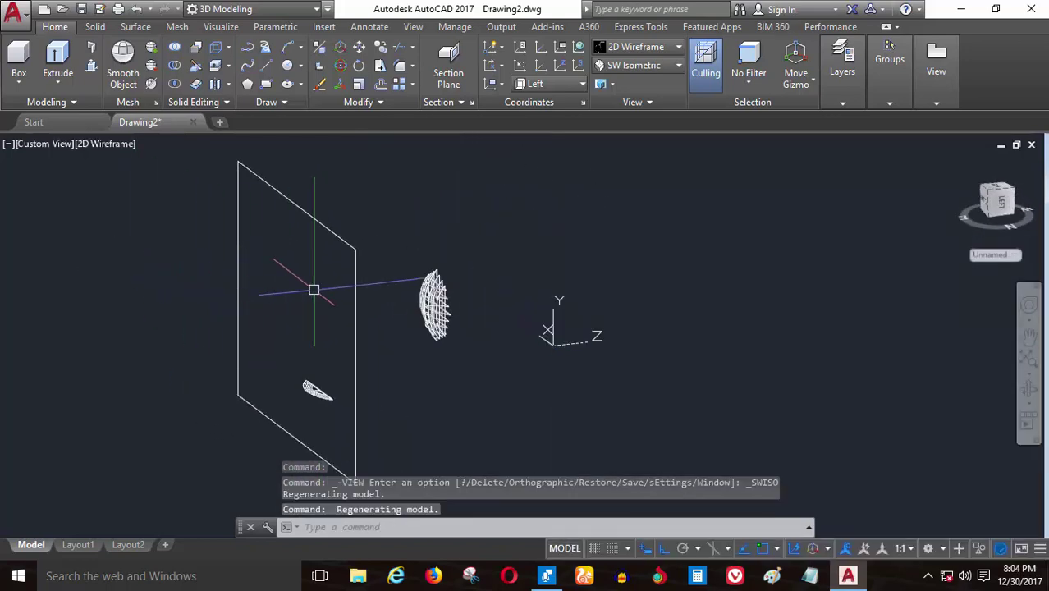
scroll(311, 290, up, 4)
- Begin moving the rectangular panel, then orbit to view it from another angle
click(358, 47)
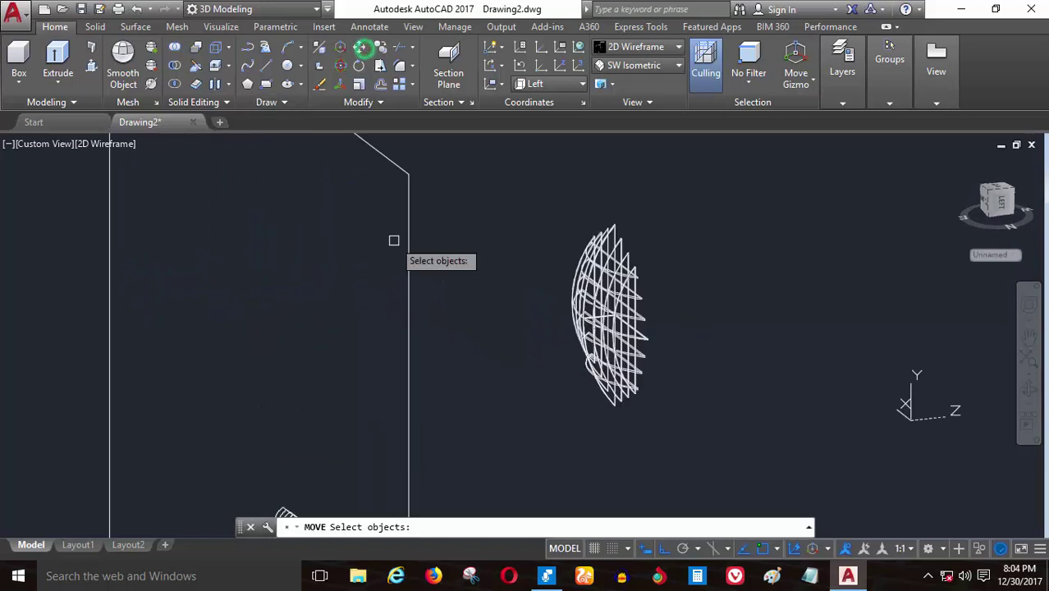
click(410, 281)
scroll(386, 320, down, 1)
scroll(380, 206, down, 2)
scroll(382, 377, up, 2)
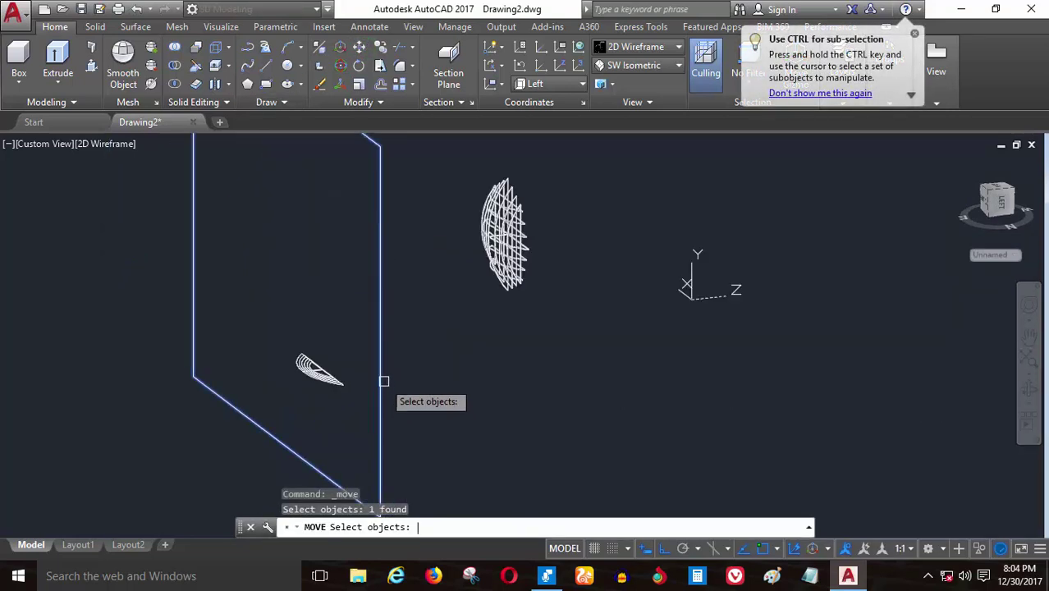
key(Return)
click(380, 332)
scroll(527, 264, up, 5)
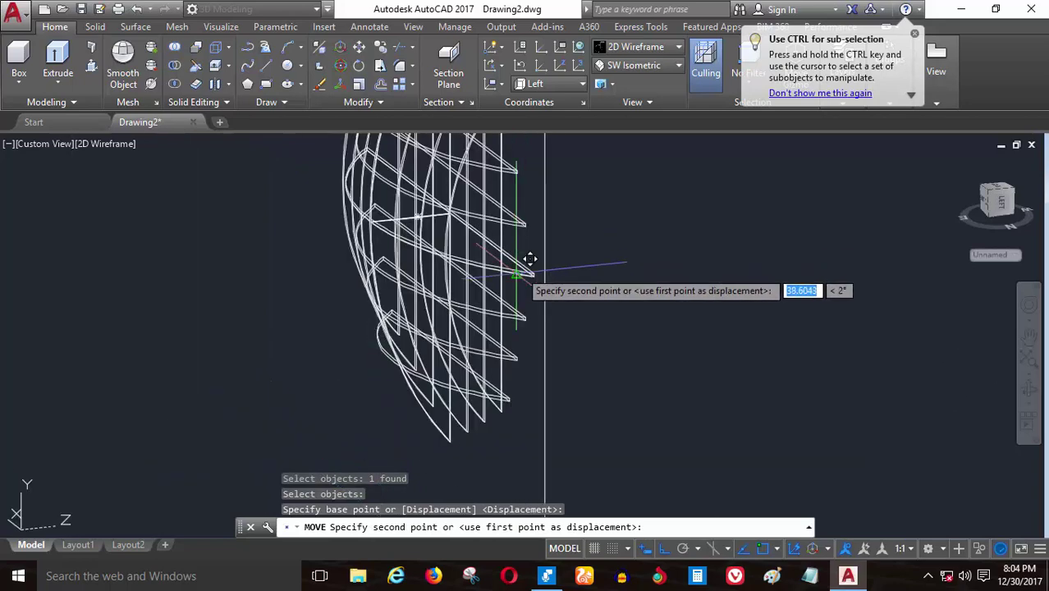
scroll(543, 248, up, 2)
scroll(554, 261, down, 3)
scroll(608, 261, down, 5)
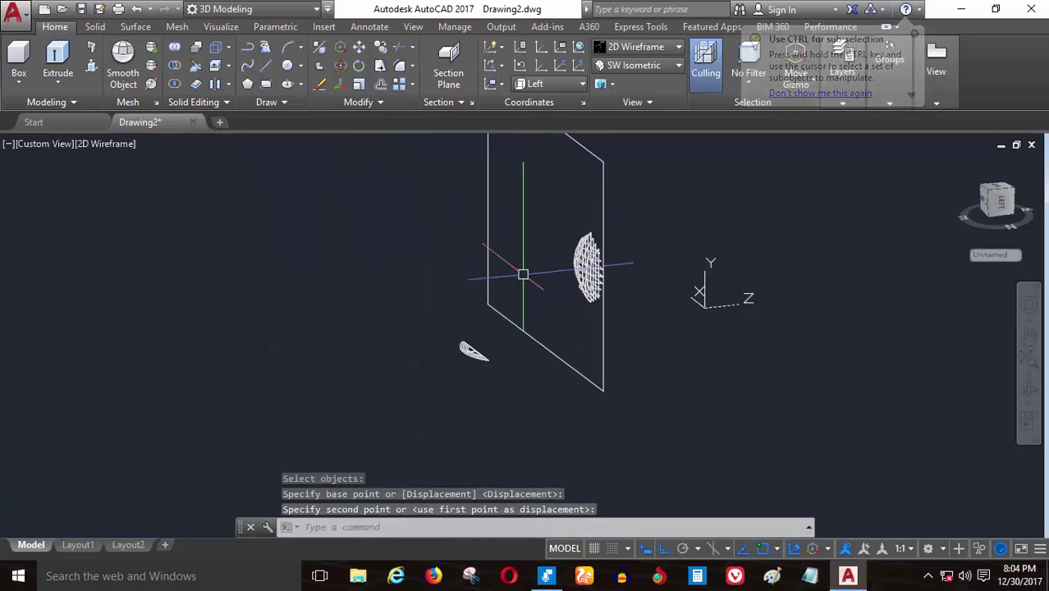
mouse_move(520, 271)
shift+middle_down()
mouse_move(605, 353)
mouse_move(595, 300)
shift+middle_up()
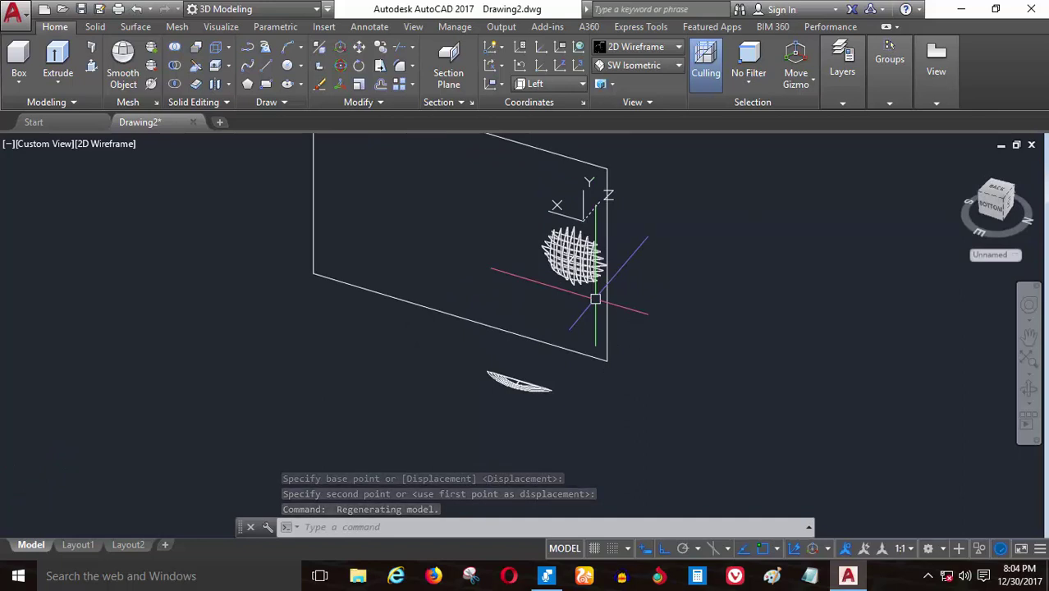
- Move the panel so it sits just behind the rib sphere
click(363, 46)
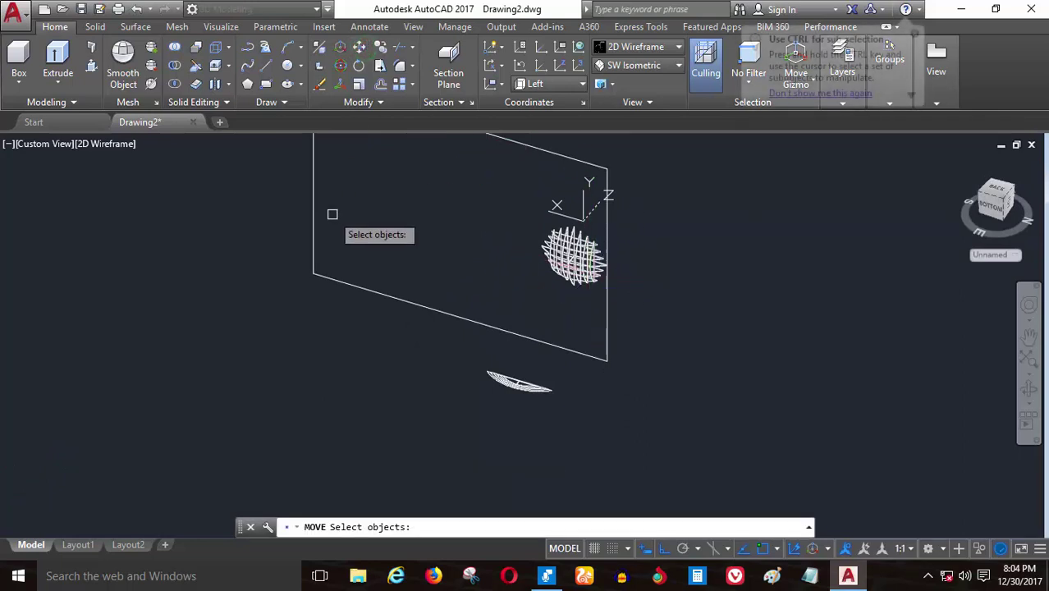
click(313, 211)
key(Return)
click(312, 197)
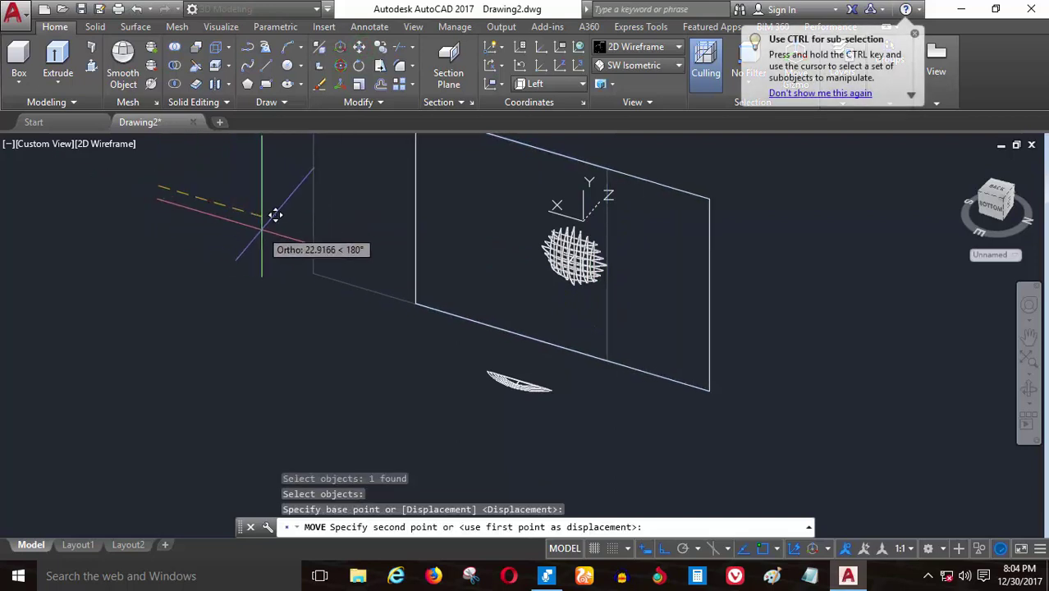
click(279, 217)
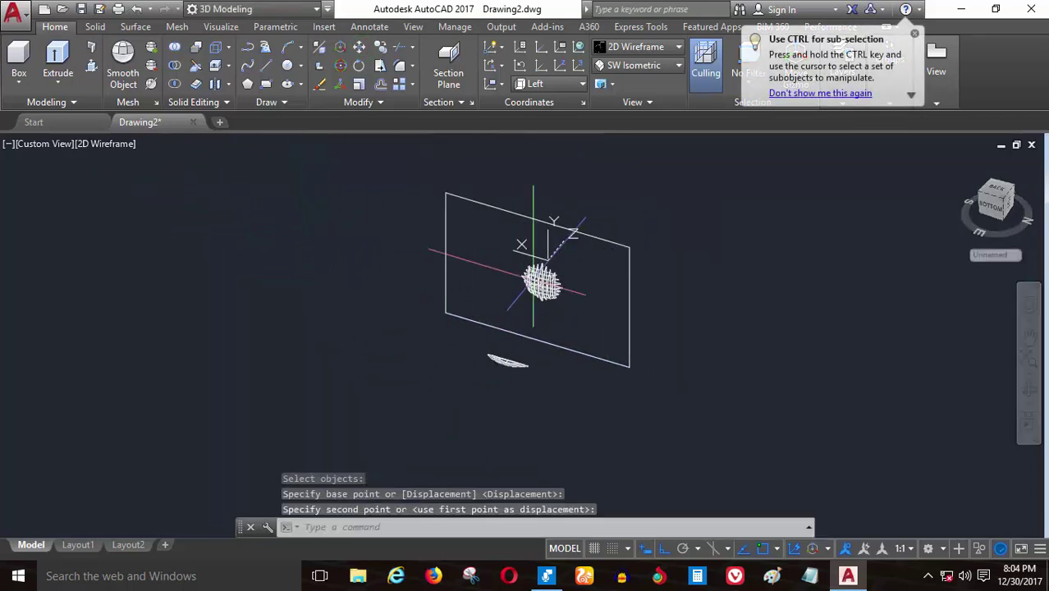
click(103, 144)
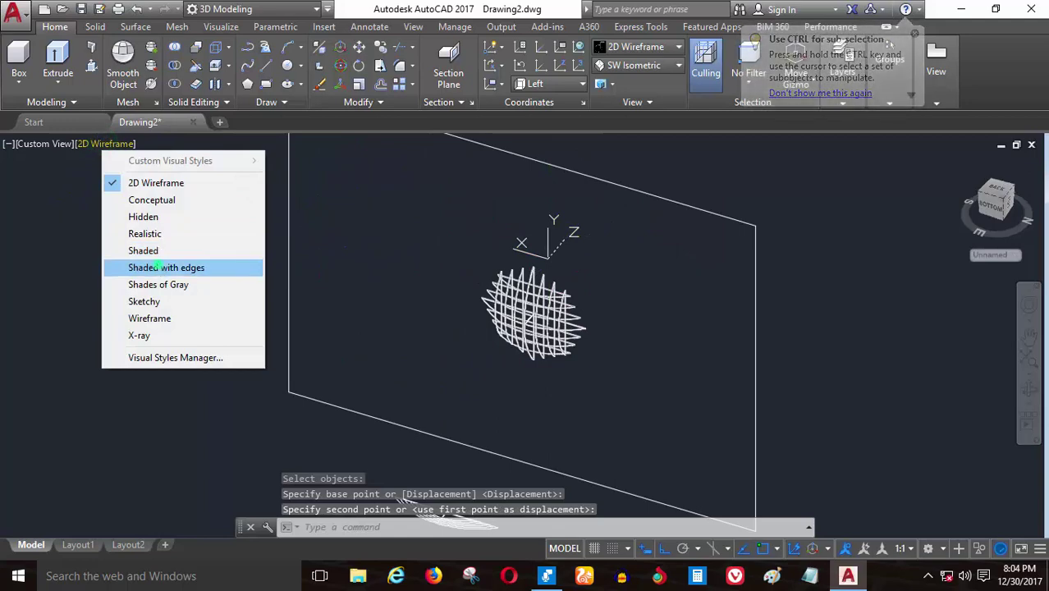
- Set the visual style to Shaded with edges and orbit to view the sphere from below
click(159, 265)
mouse_move(670, 367)
shift+middle_down()
mouse_move(529, 316)
mouse_move(525, 327)
mouse_move(423, 279)
shift+middle_up()
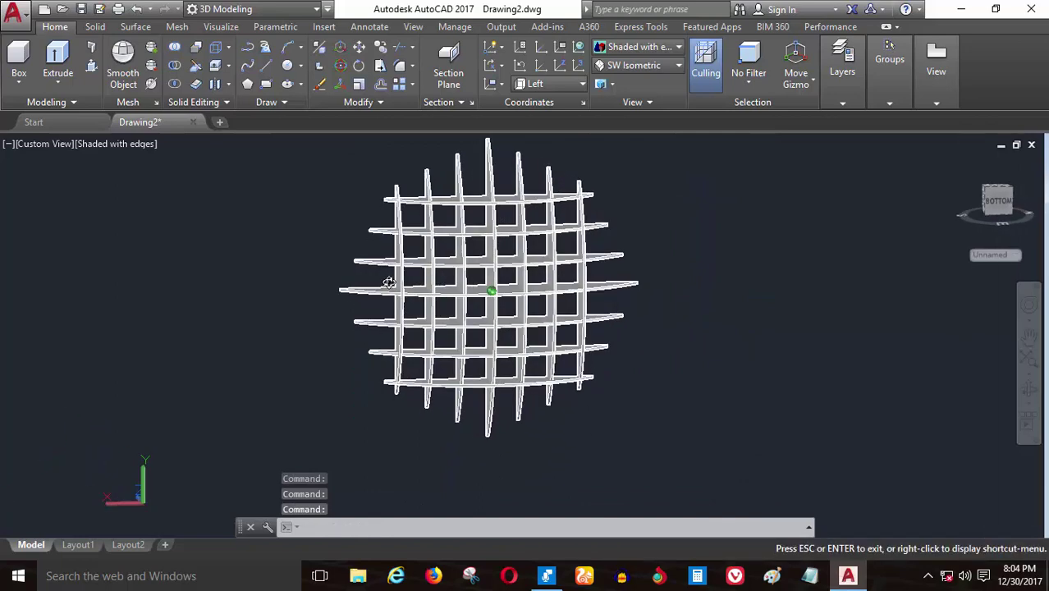
scroll(423, 279, down, 3)
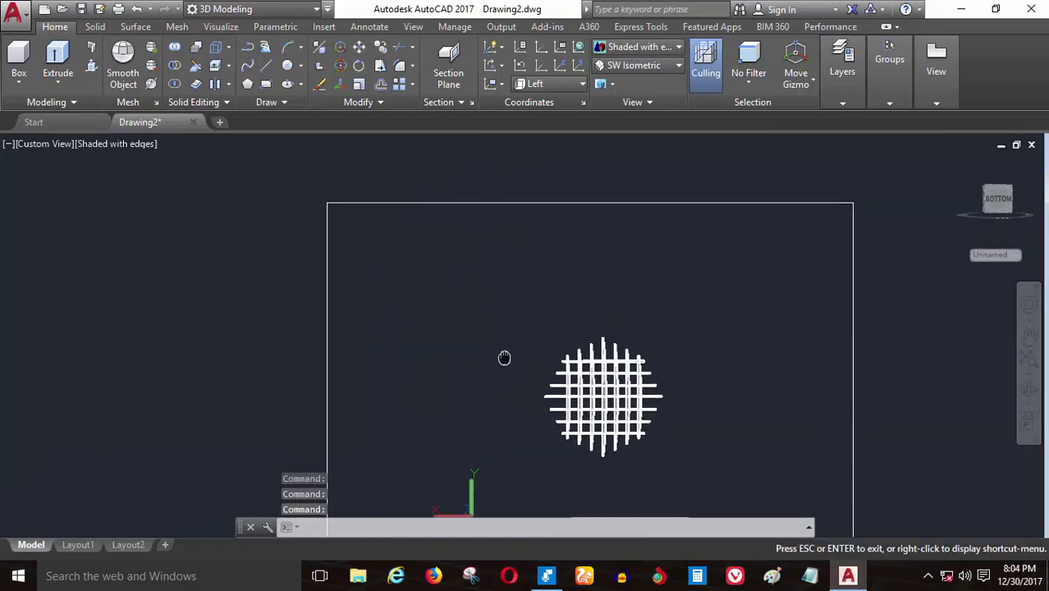
shift+middle_drag(513, 347, 546, 385)
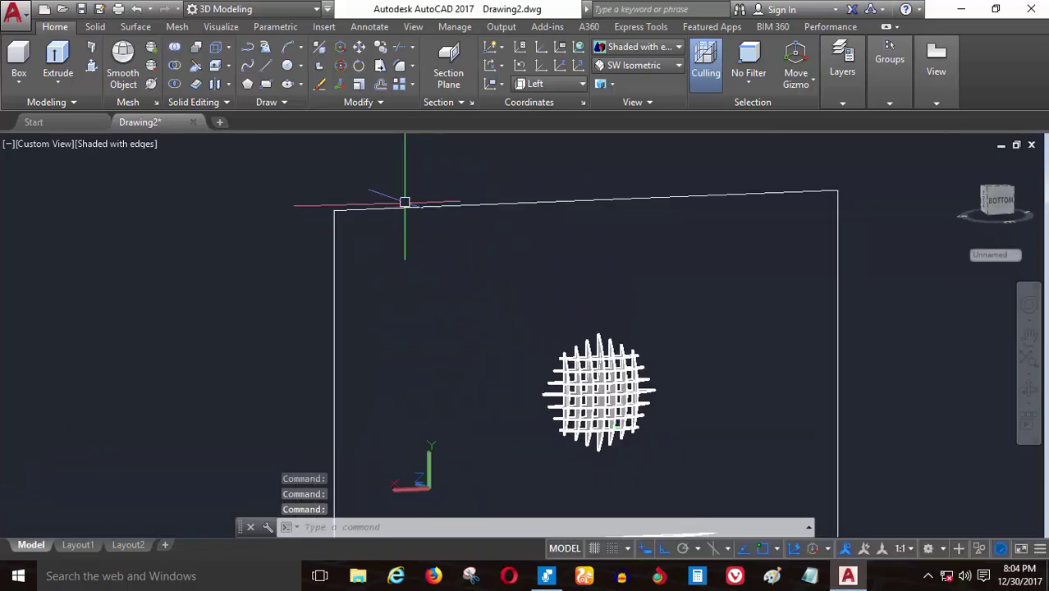
- Convert the backdrop rectangle into a region with REGION
text(REg)
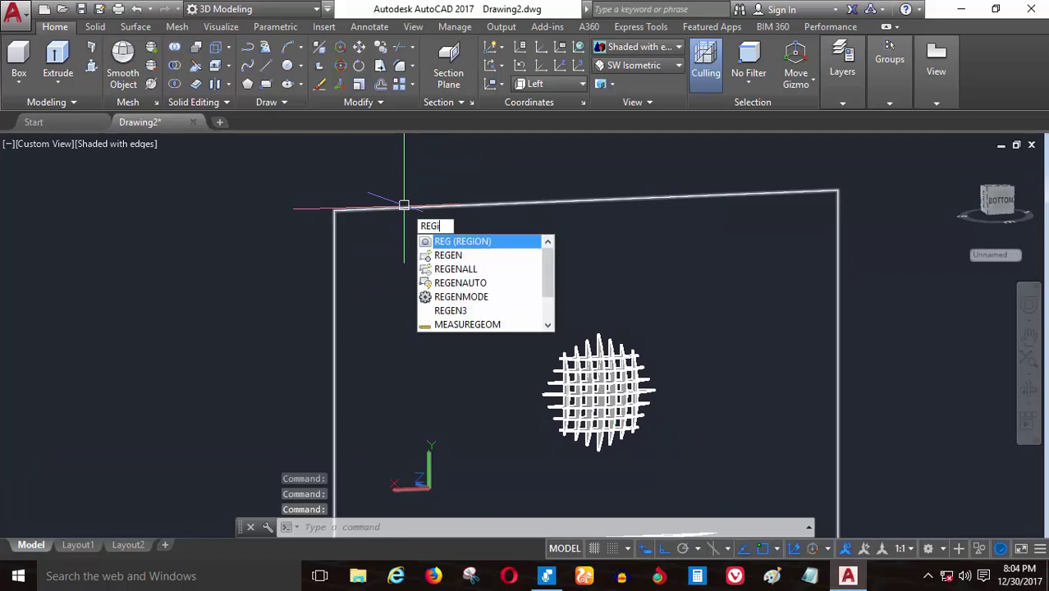
text(ion)
key(Return)
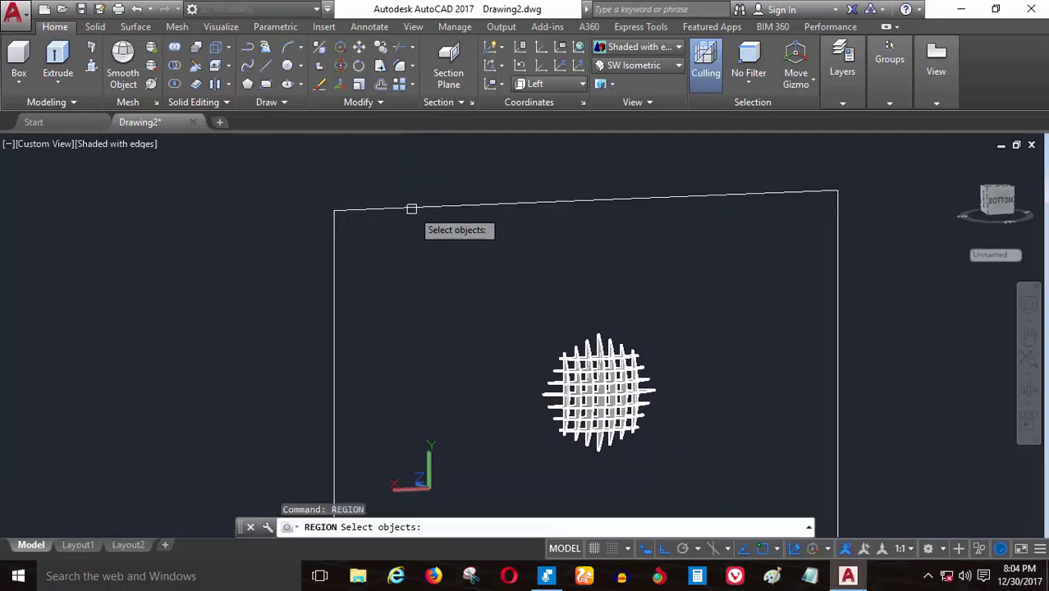
click(408, 210)
key(Return)
scroll(465, 280, up, 3)
scroll(484, 275, up, 1)
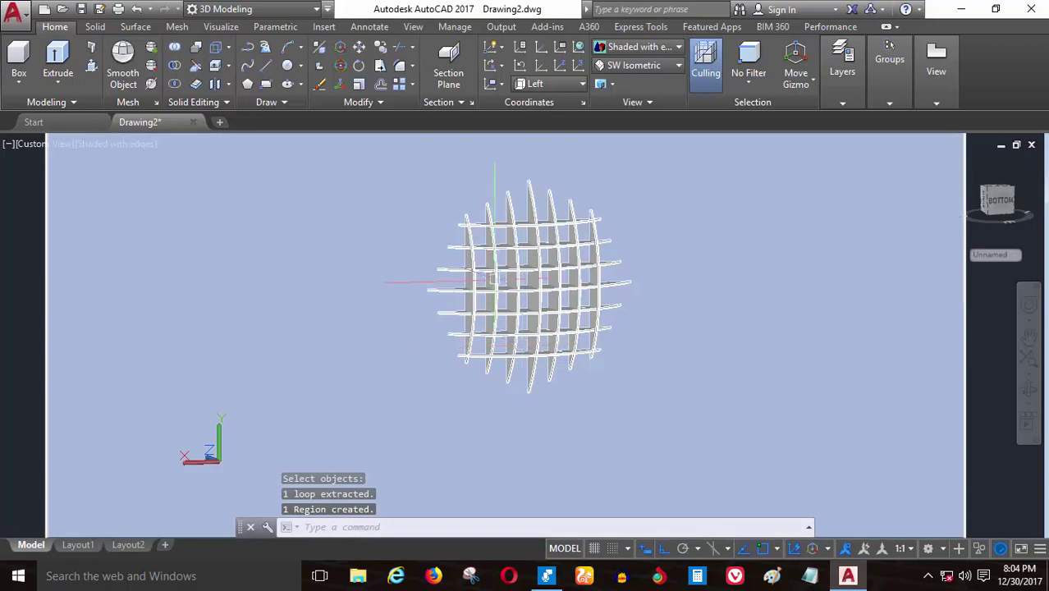
scroll(508, 269, up, 2)
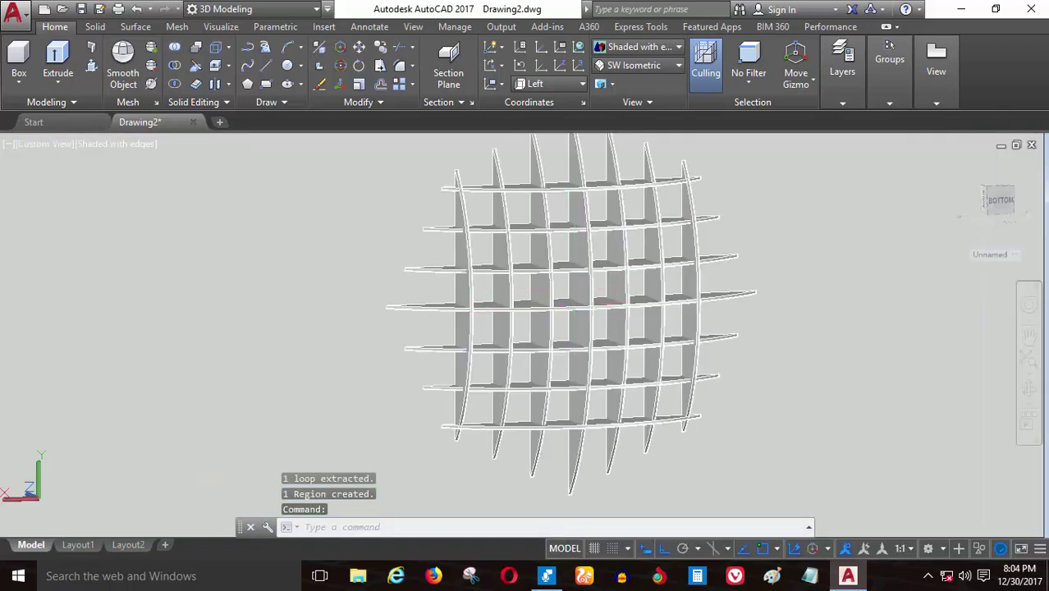
mouse_move(508, 268)
shift+middle_down()
mouse_move(496, 282)
mouse_move(581, 278)
shift+middle_up()
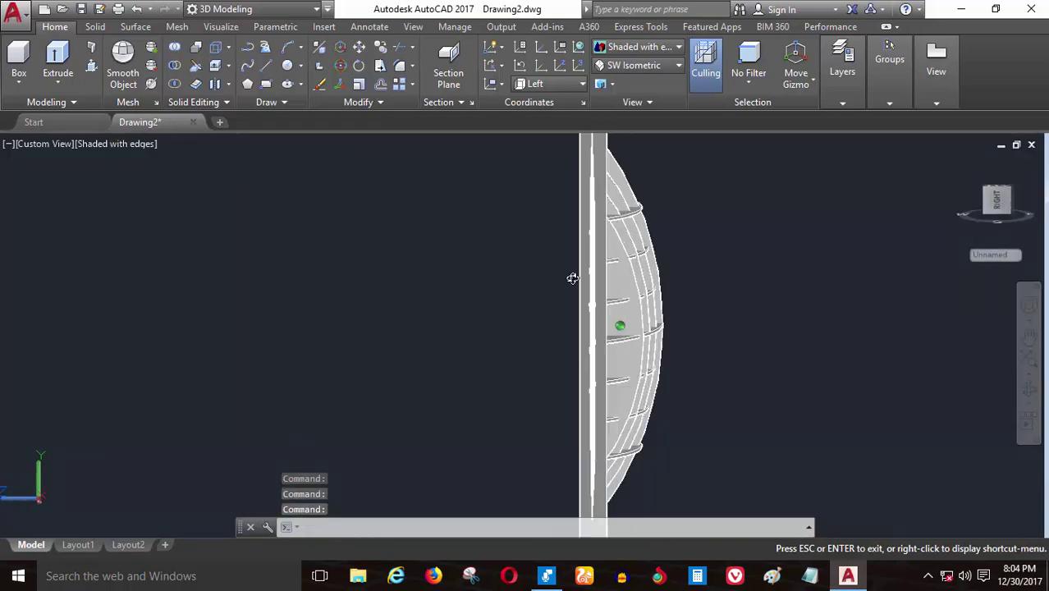
shift+middle_drag(581, 278, 579, 276)
- Select the rib shells and open the Materials Browser
click(800, 198)
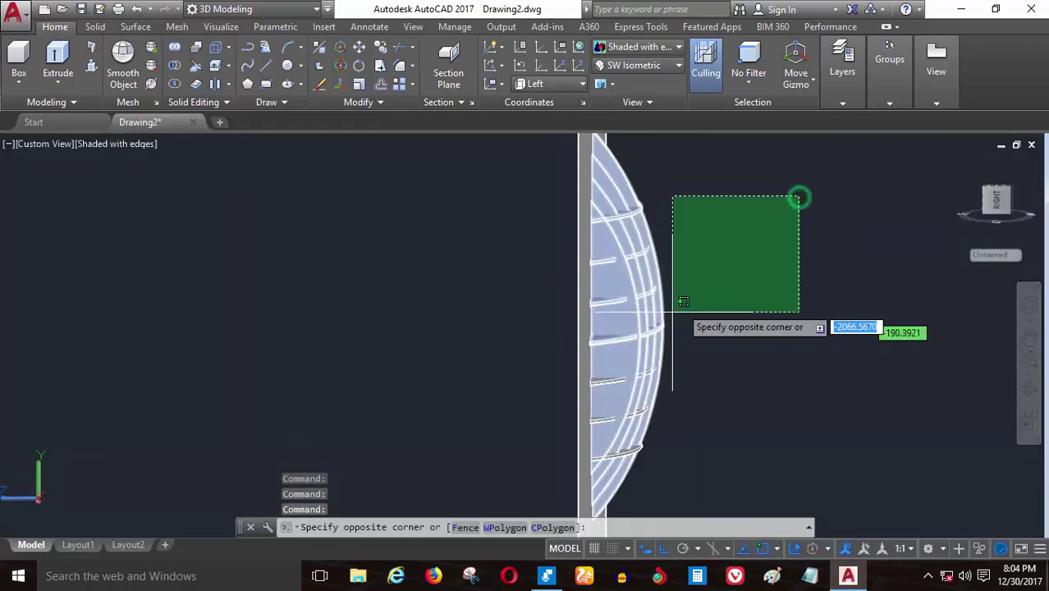
click(225, 28)
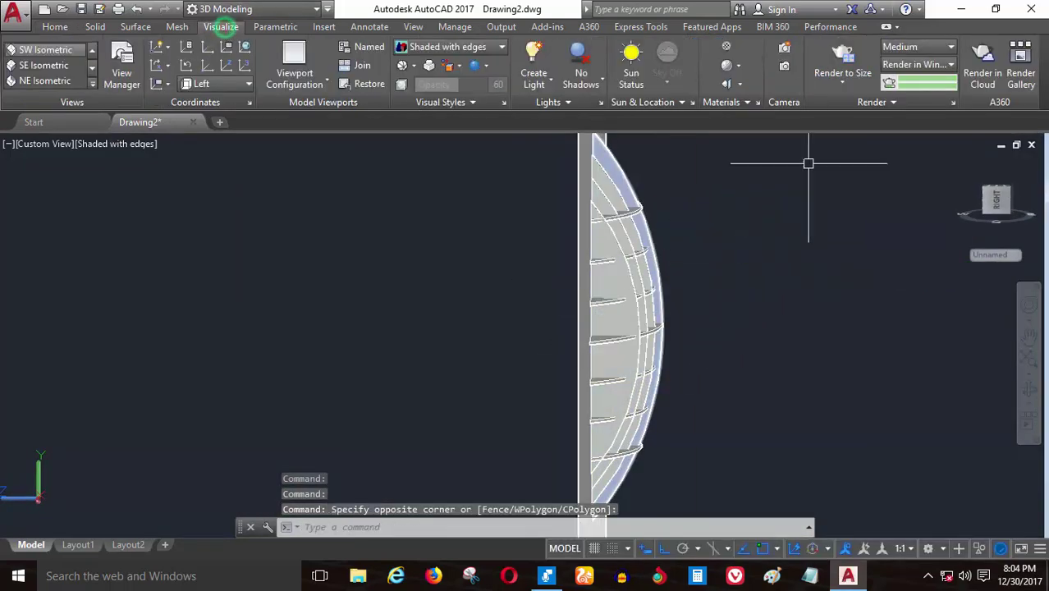
click(723, 49)
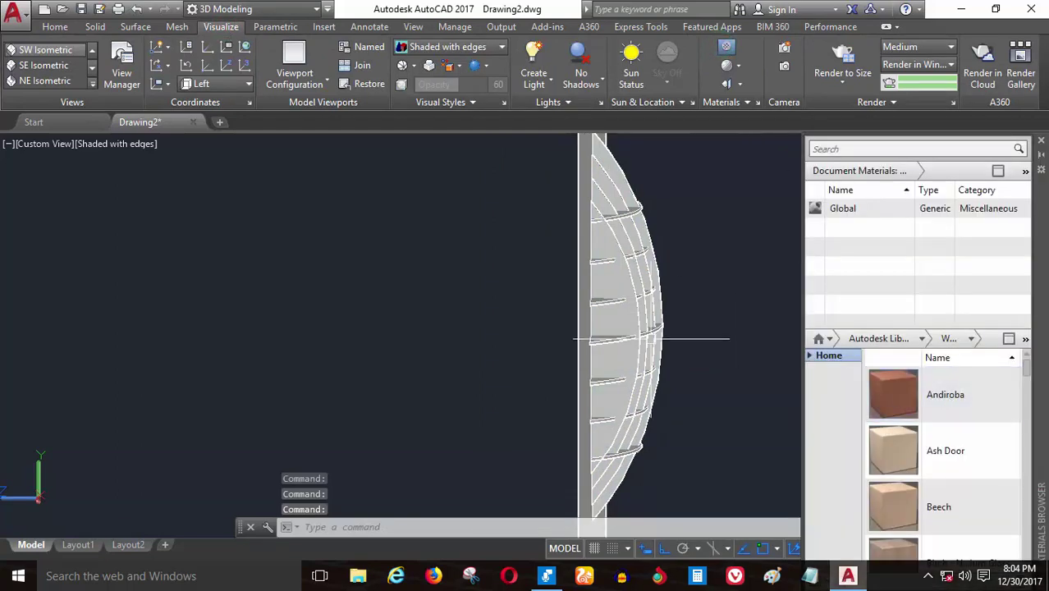
click(612, 499)
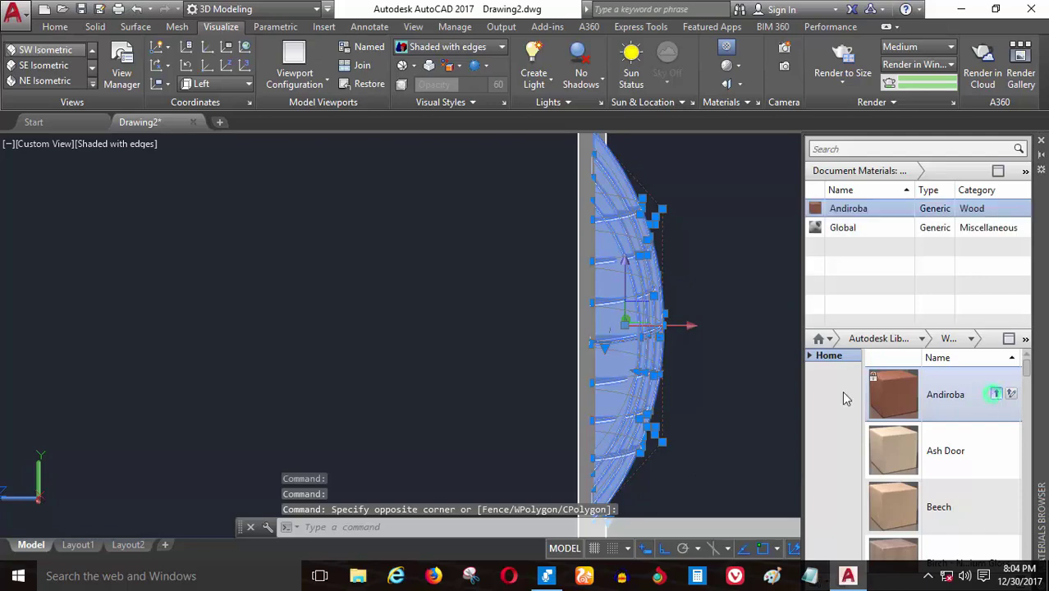
shift+middle_drag(466, 401, 381, 394)
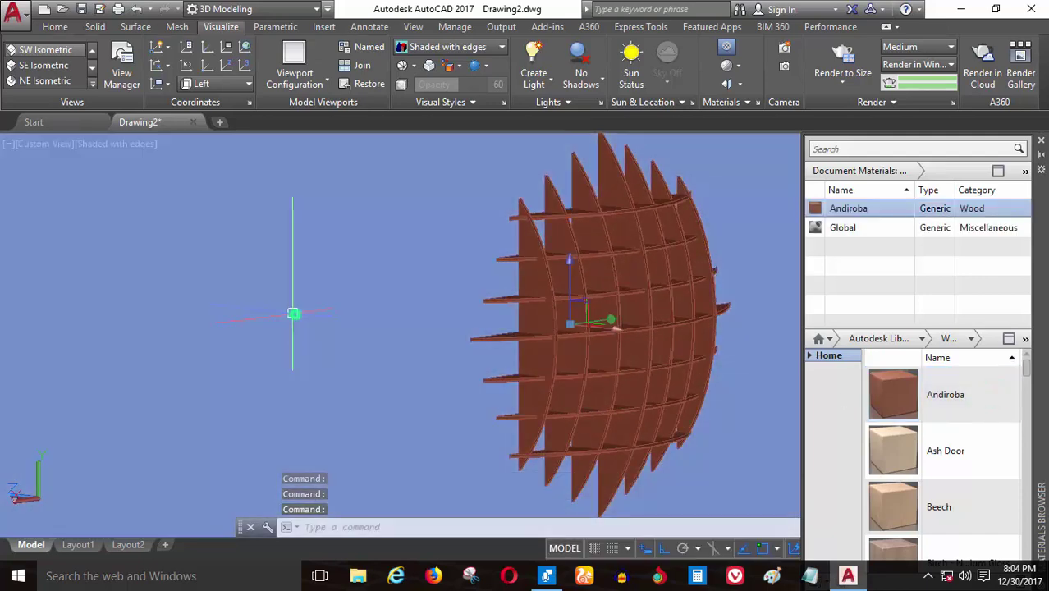
scroll(944, 460, down, 3)
scroll(943, 502, up, 1)
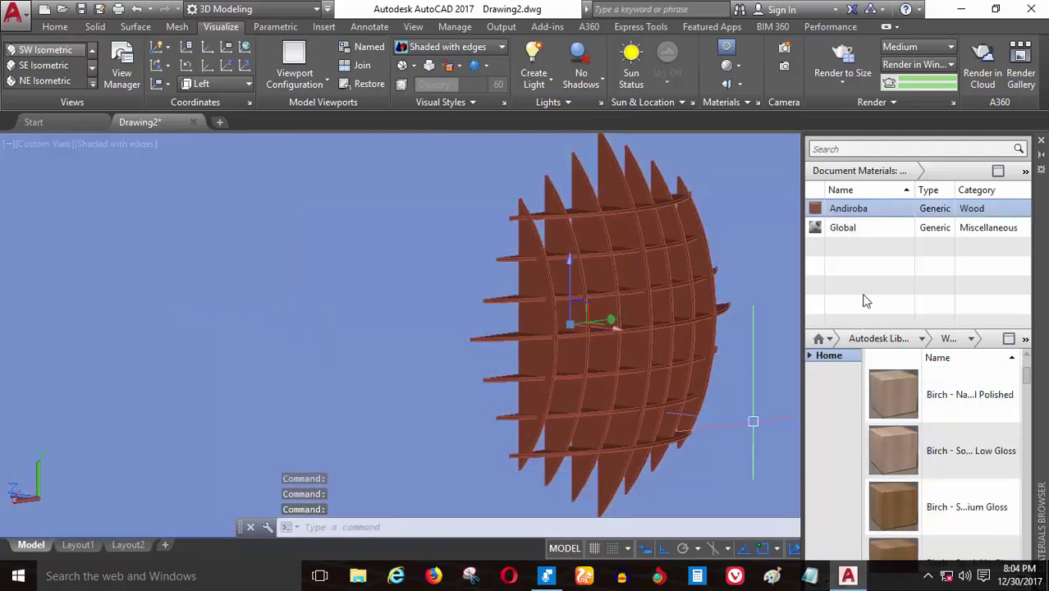
- Filter the library to Masonry and add Uniform Running - Gray to Document Materials
click(926, 340)
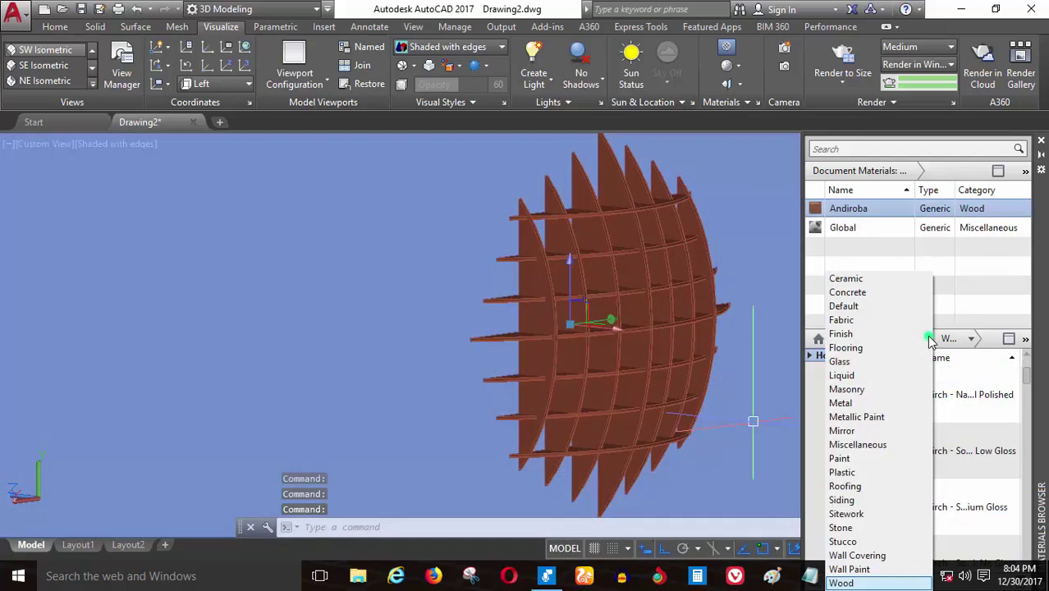
click(846, 389)
scroll(924, 443, down, 3)
scroll(931, 452, down, 3)
scroll(937, 454, down, 2)
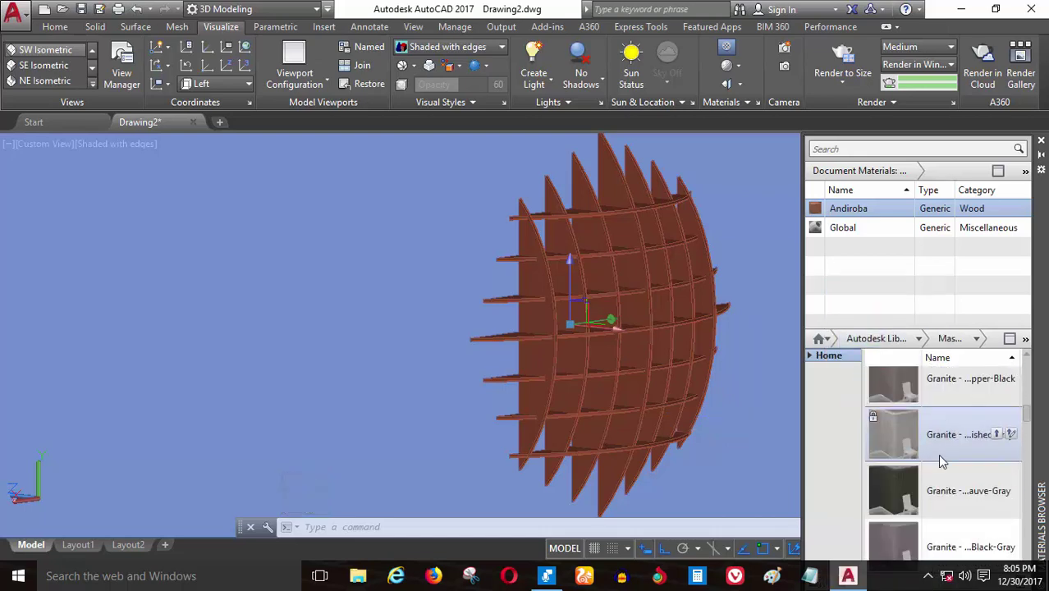
scroll(943, 460, down, 5)
scroll(947, 446, up, 3)
scroll(949, 448, down, 3)
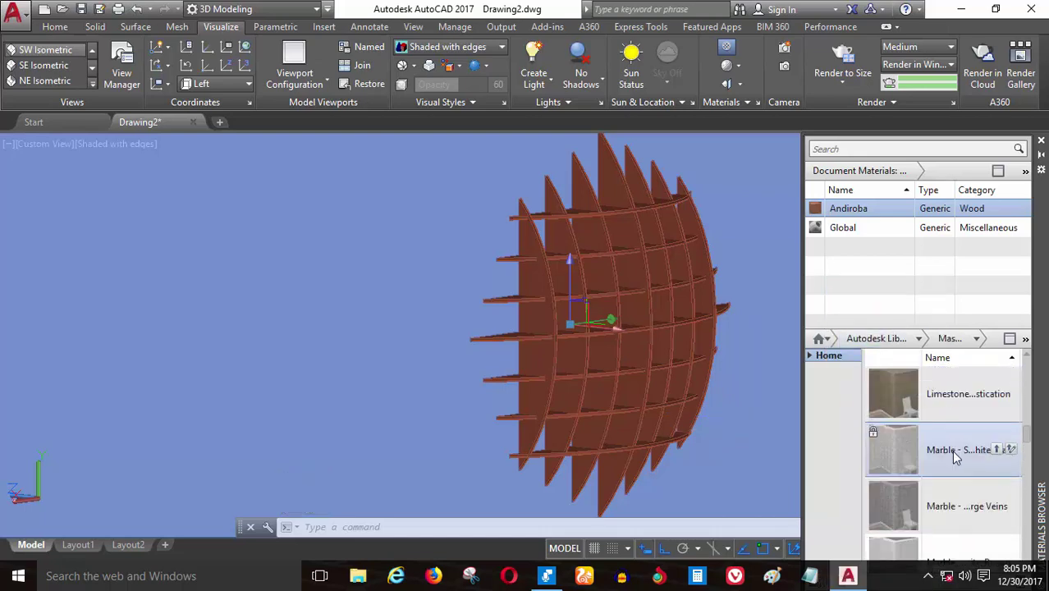
scroll(950, 449, down, 2)
scroll(953, 443, down, 3)
scroll(953, 445, down, 3)
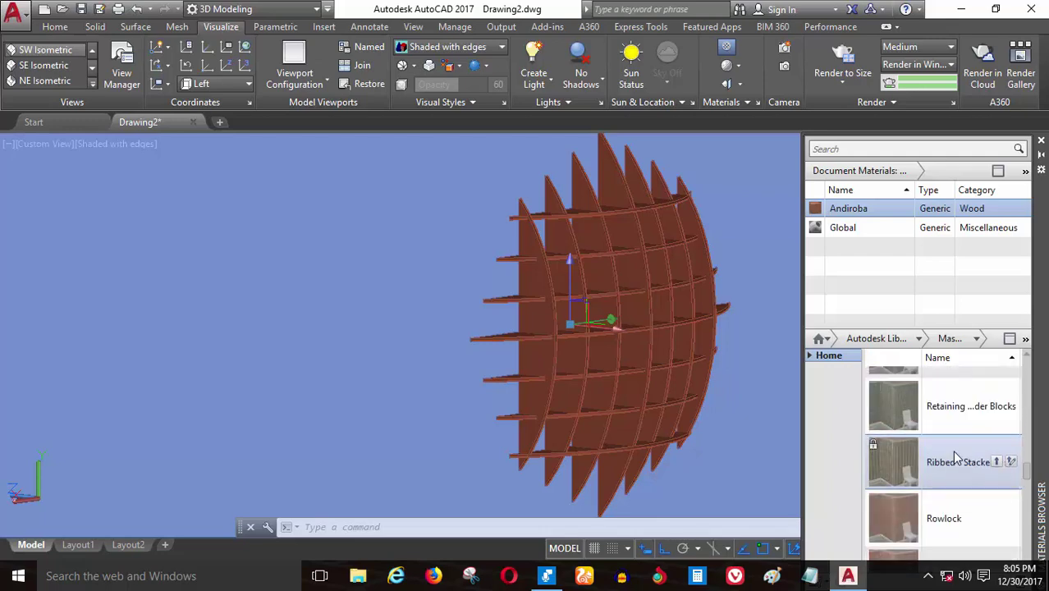
scroll(956, 431, up, 1)
scroll(955, 435, down, 2)
scroll(956, 443, down, 1)
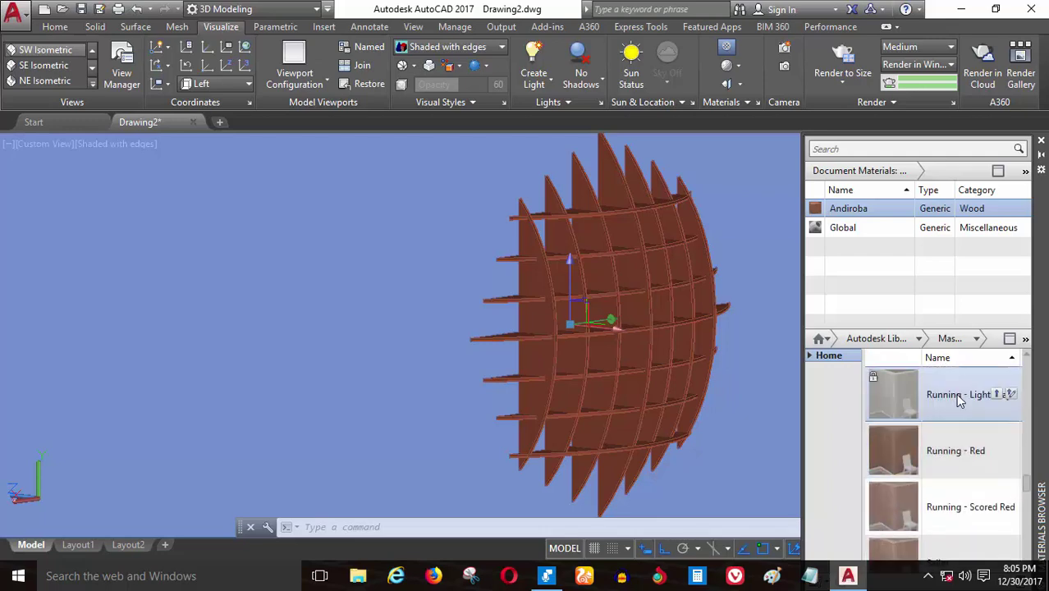
scroll(955, 402, down, 3)
scroll(951, 420, down, 3)
scroll(954, 427, down, 3)
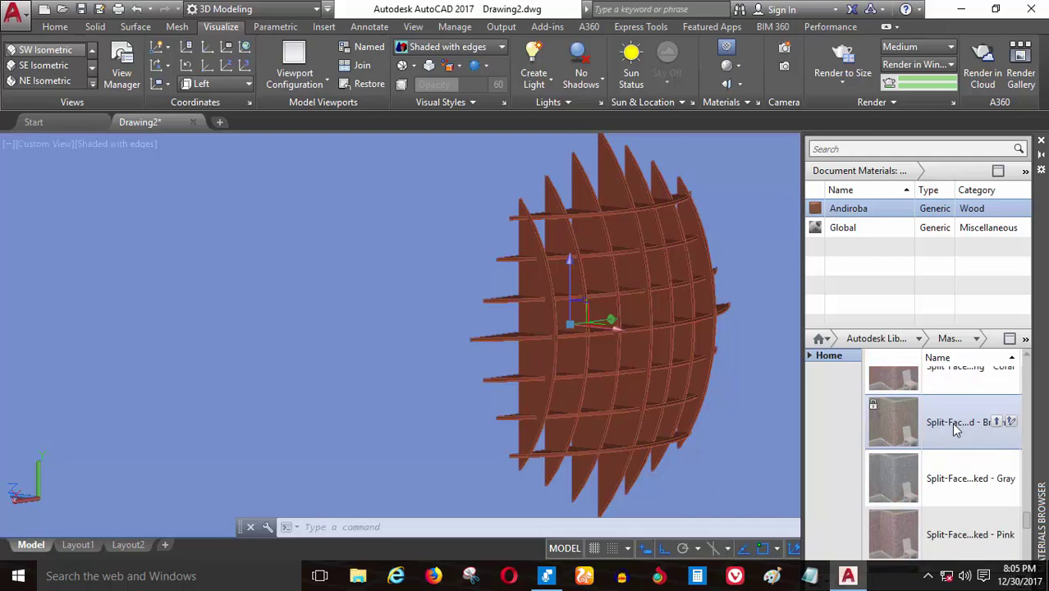
scroll(954, 431, down, 3)
scroll(954, 432, down, 3)
scroll(955, 433, down, 1)
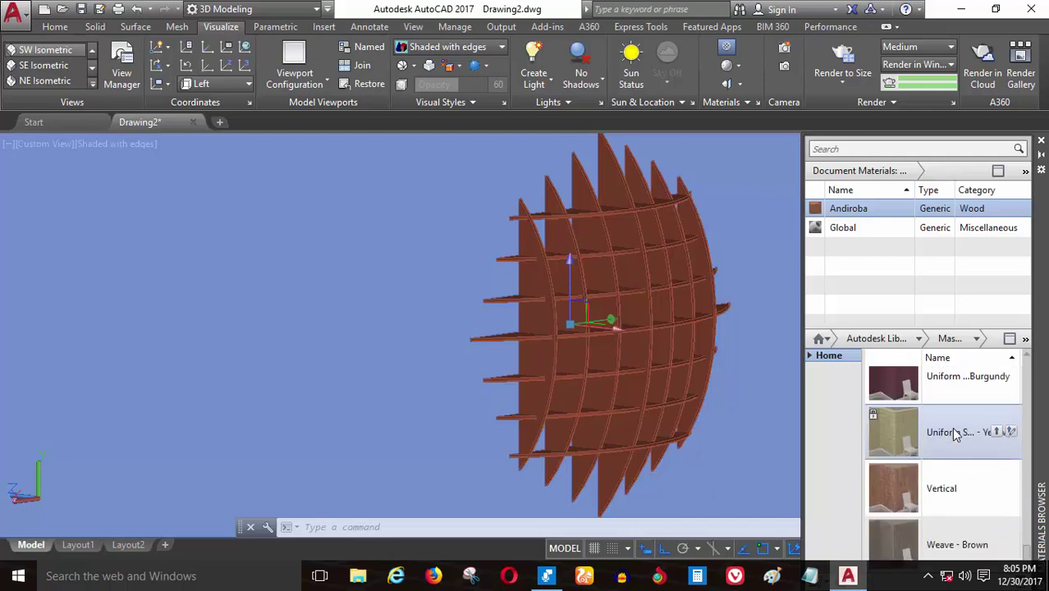
scroll(952, 430, up, 2)
scroll(951, 428, down, 1)
scroll(951, 429, up, 1)
scroll(944, 435, down, 1)
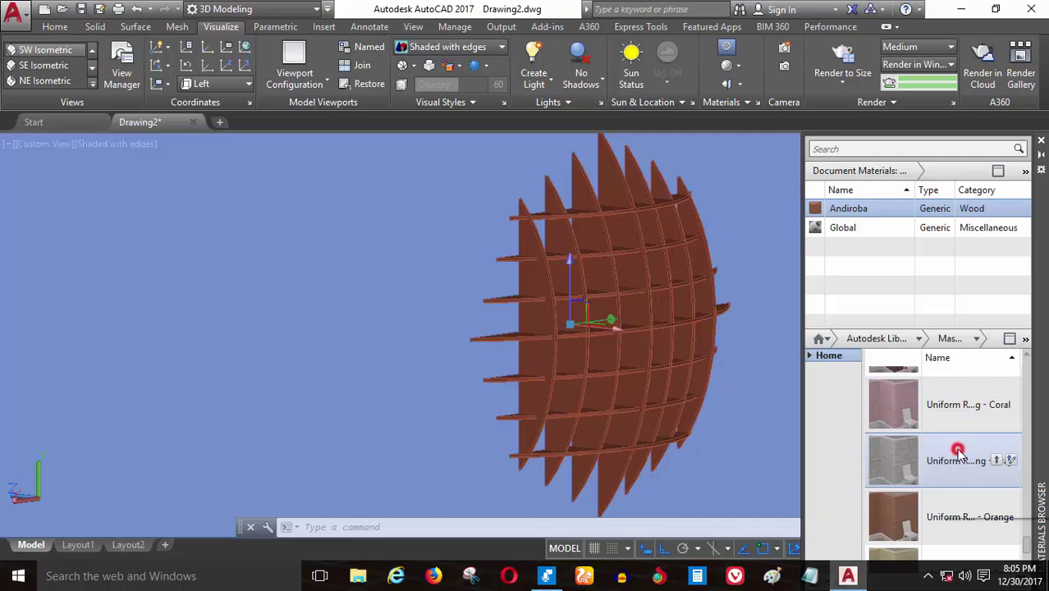
right_click(957, 451)
click(919, 456)
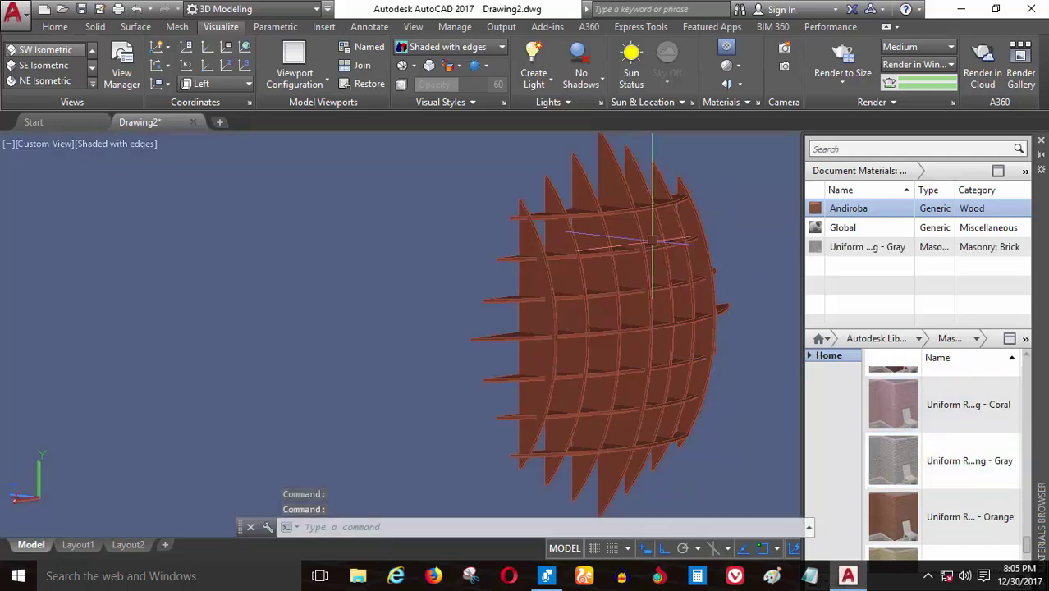
- Turn the Materials/Textures display on in the viewport
click(742, 68)
click(749, 148)
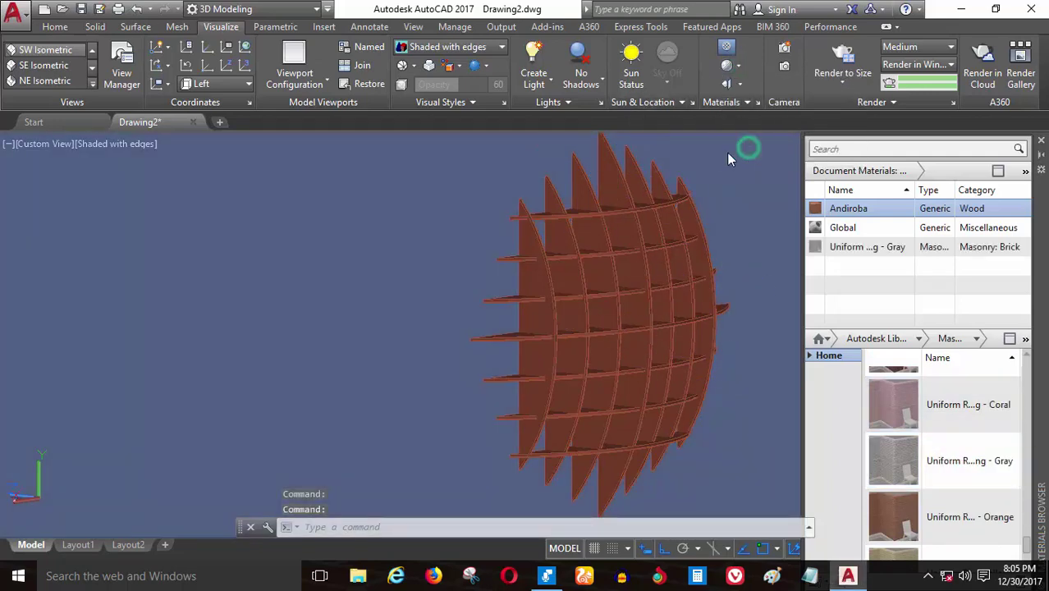
scroll(503, 271, down, 2)
scroll(472, 286, down, 1)
scroll(403, 258, up, 4)
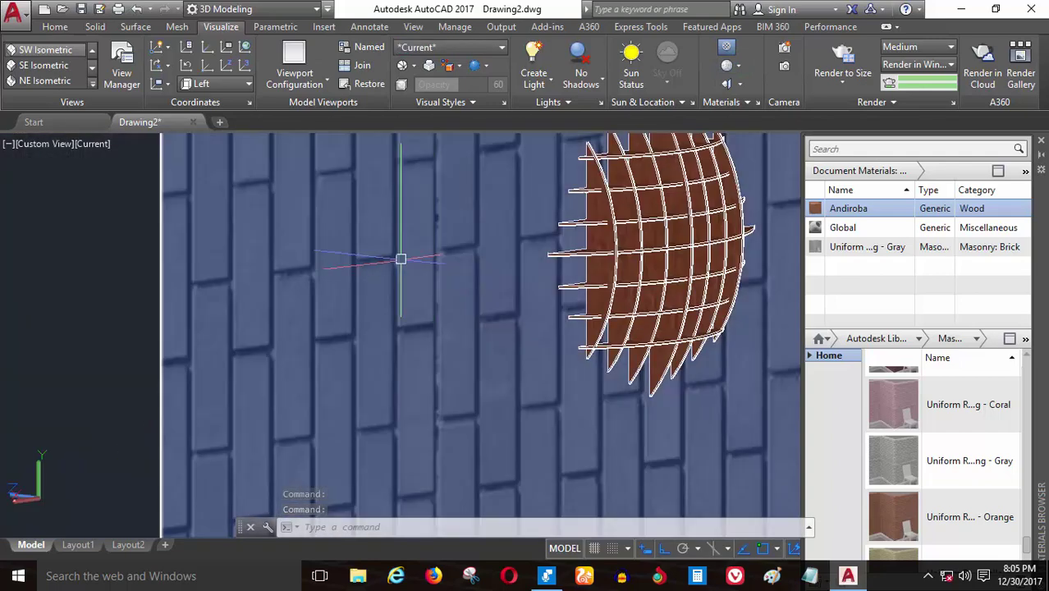
scroll(335, 285, down, 4)
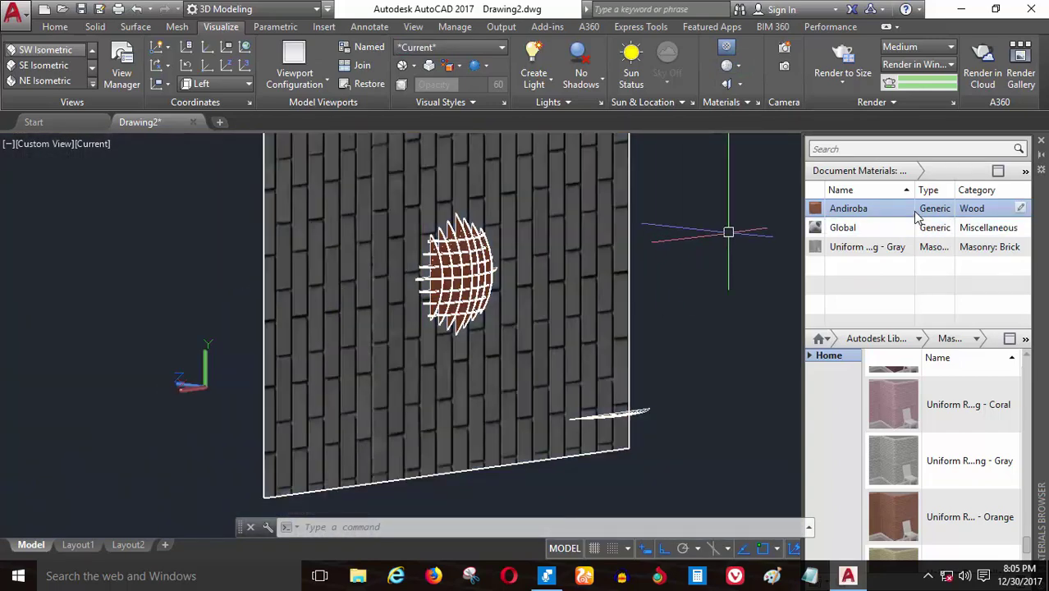
- Rotate the Uniform Running - Gray brick texture 90°
double_click(856, 246)
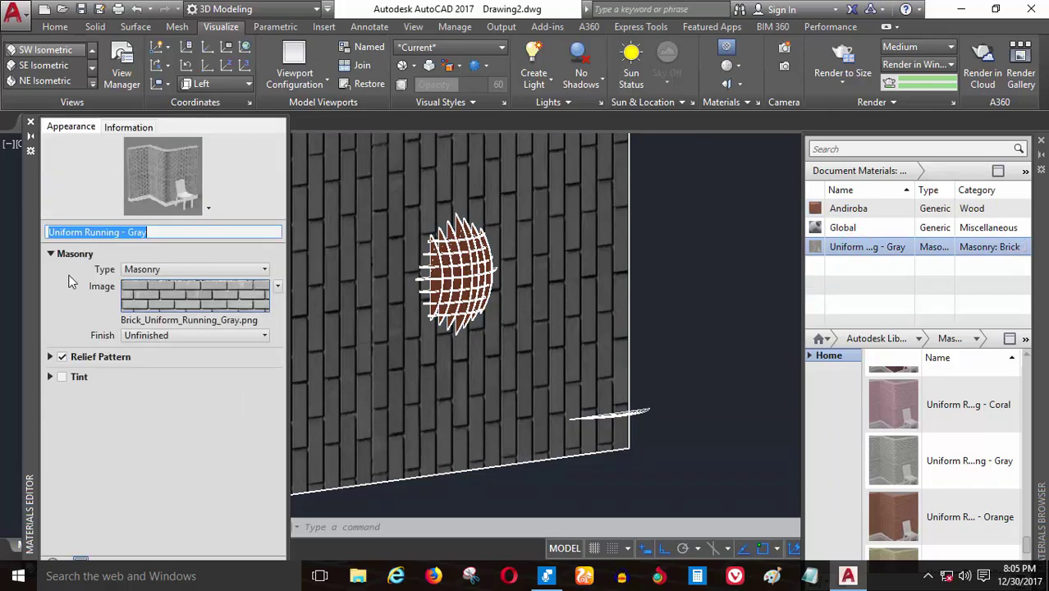
click(175, 302)
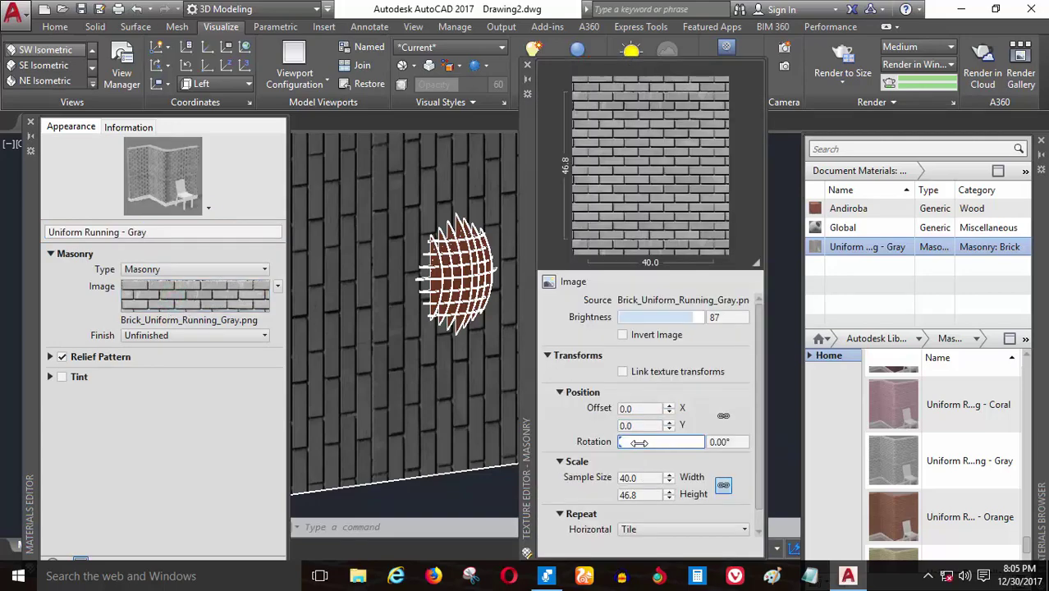
drag(638, 443, 729, 444)
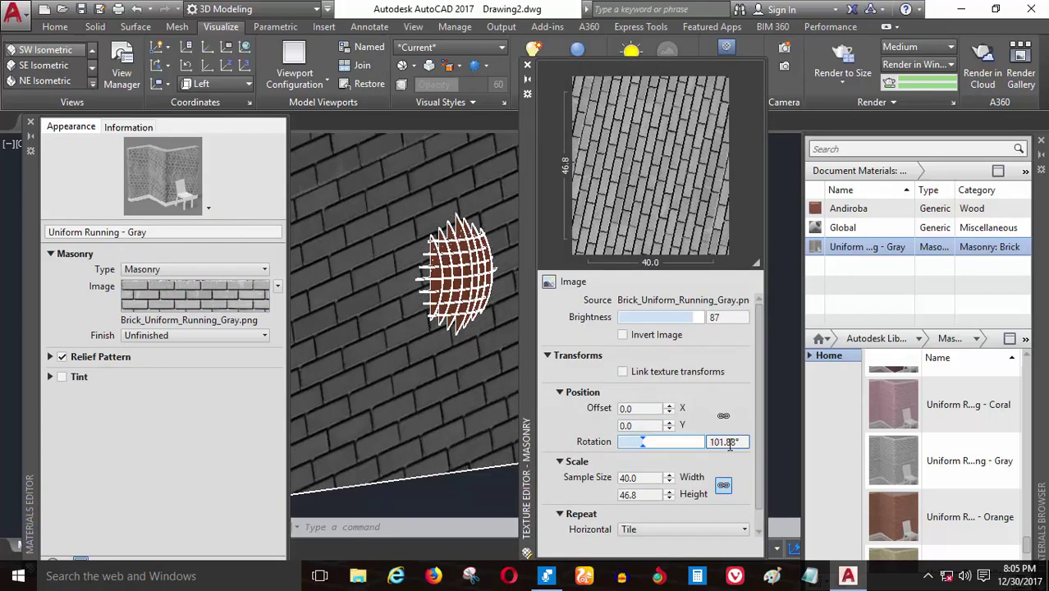
double_click(740, 442)
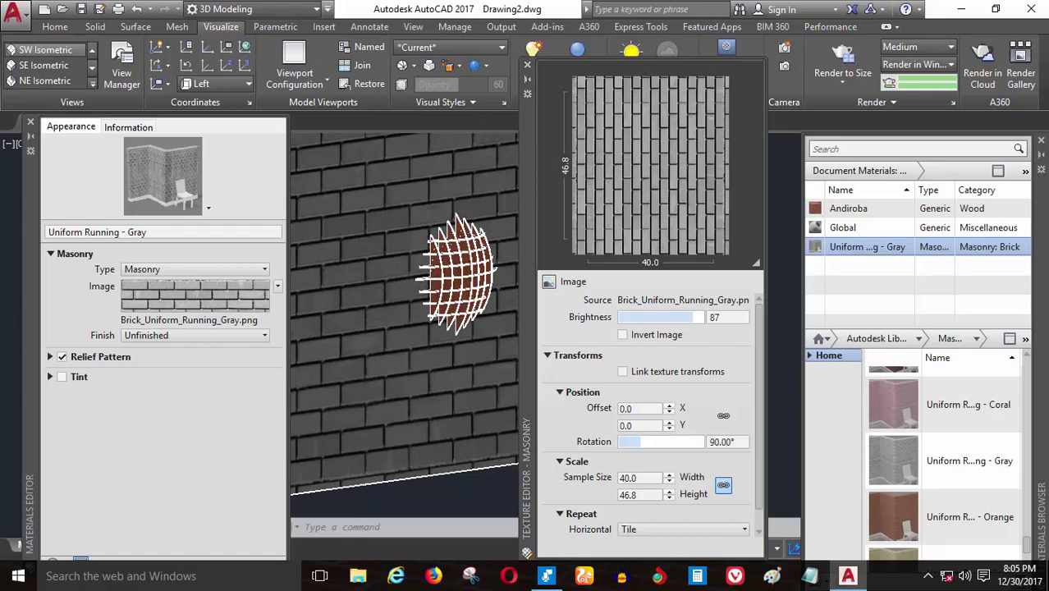
click(30, 122)
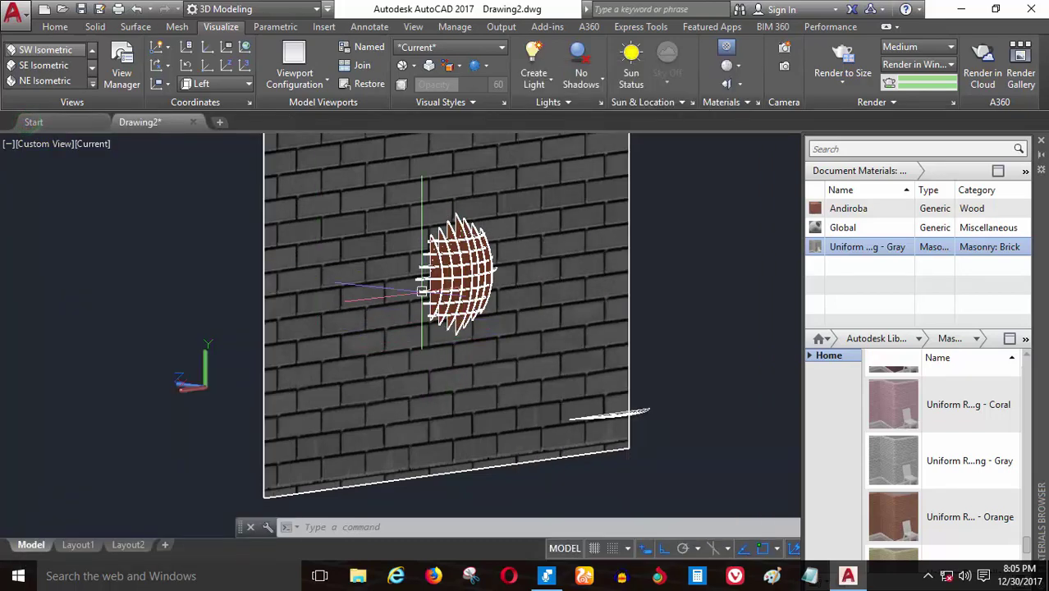
- Set the brick texture sample width to 20, giving a 20 × 23.4 size
scroll(424, 279, up, 2)
scroll(423, 279, down, 2)
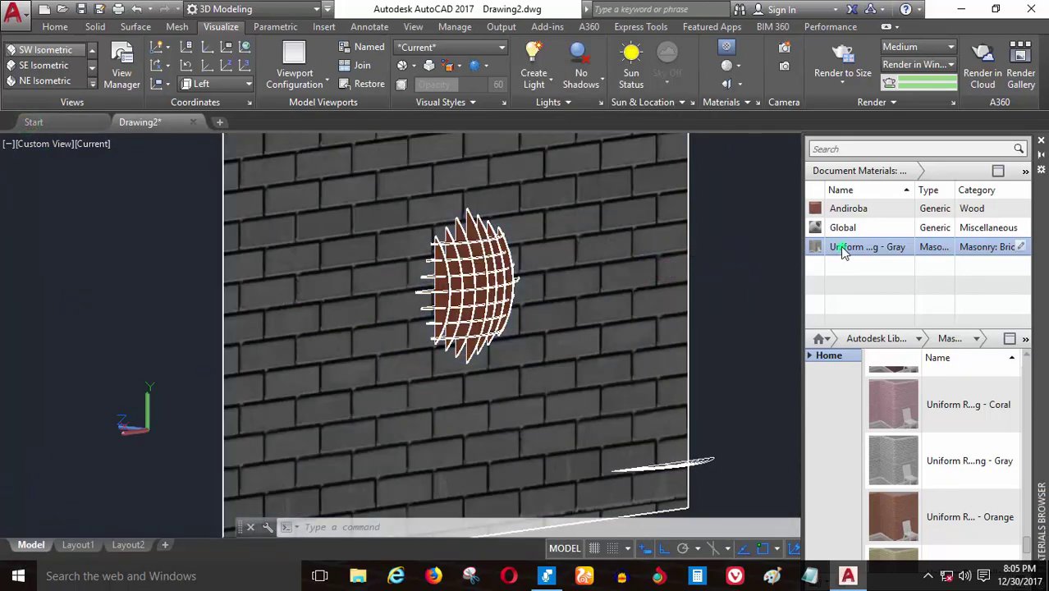
double_click(840, 246)
click(154, 295)
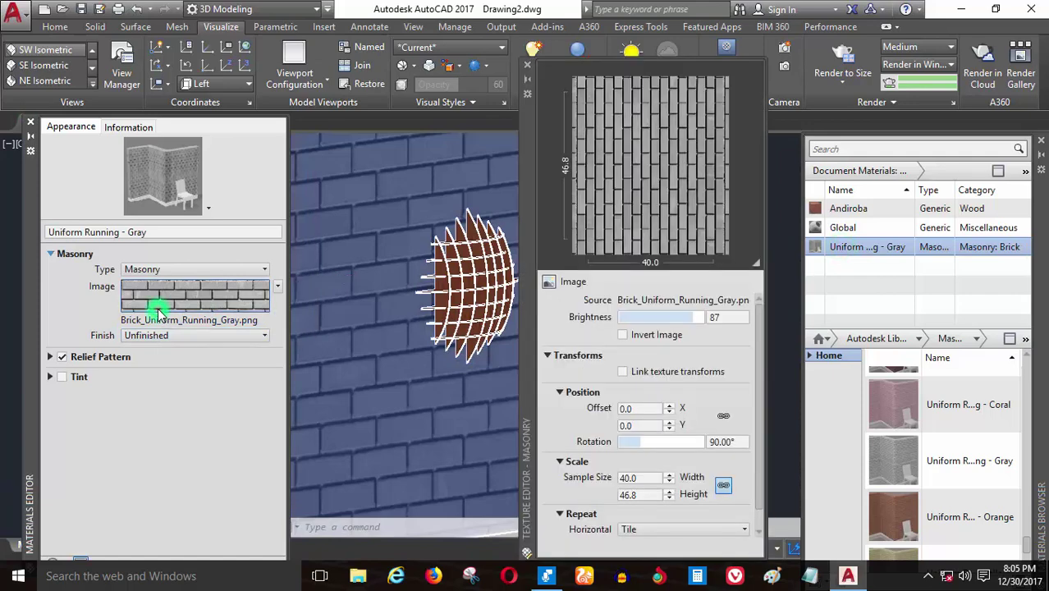
double_click(641, 479)
text(20)
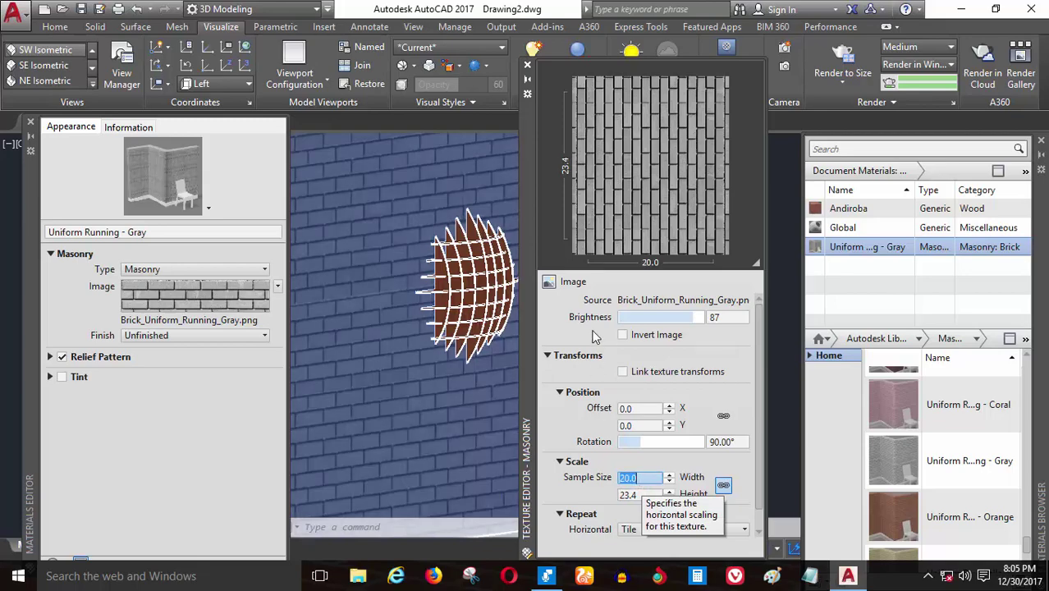
click(529, 64)
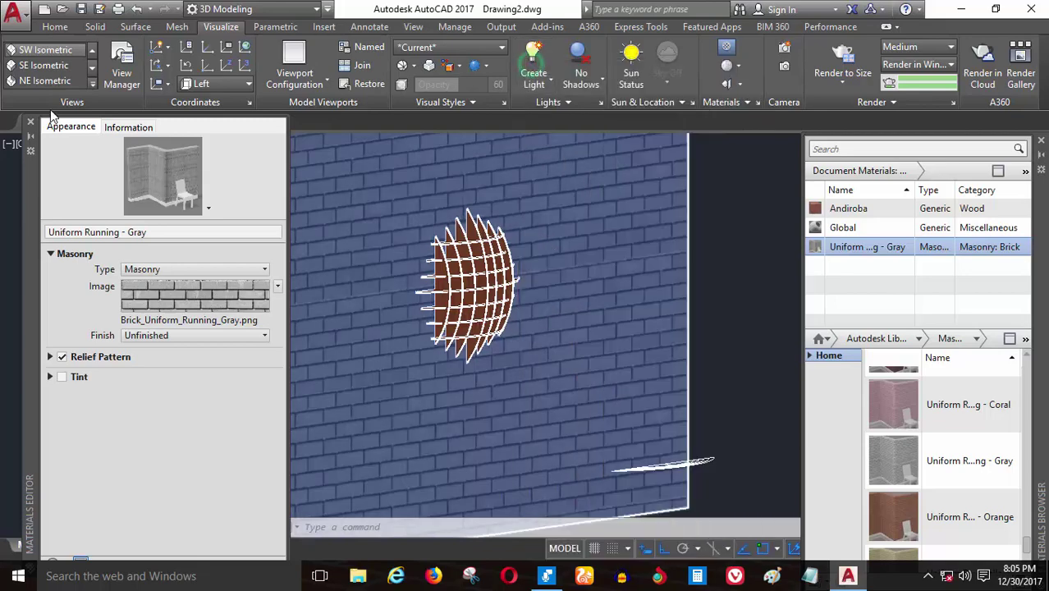
- Frame the rib cage against the brick wall and run Render to Size
click(30, 122)
key(Escape)
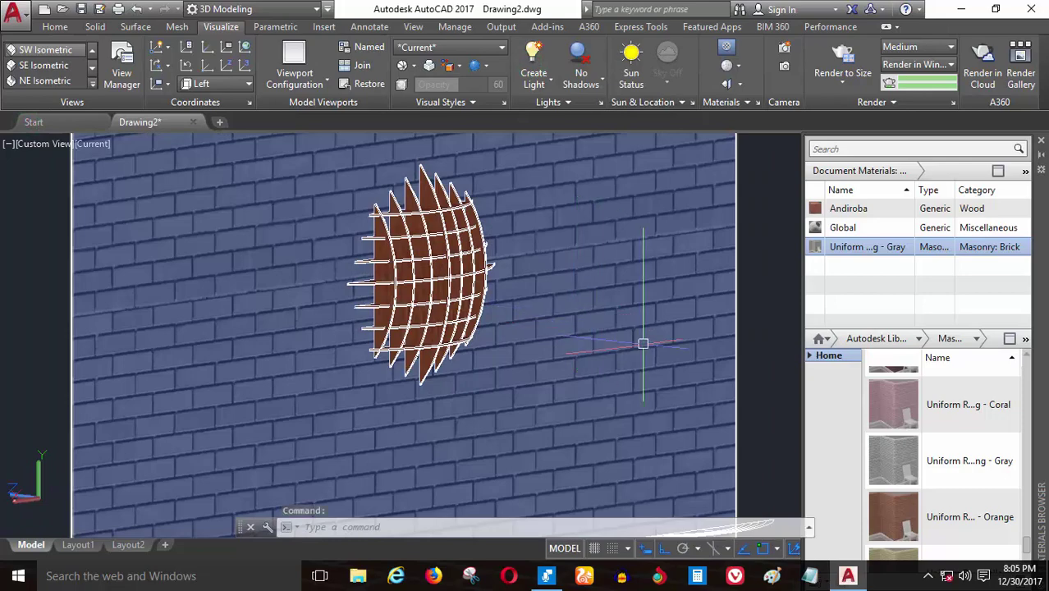
scroll(493, 361, down, 5)
scroll(422, 350, up, 3)
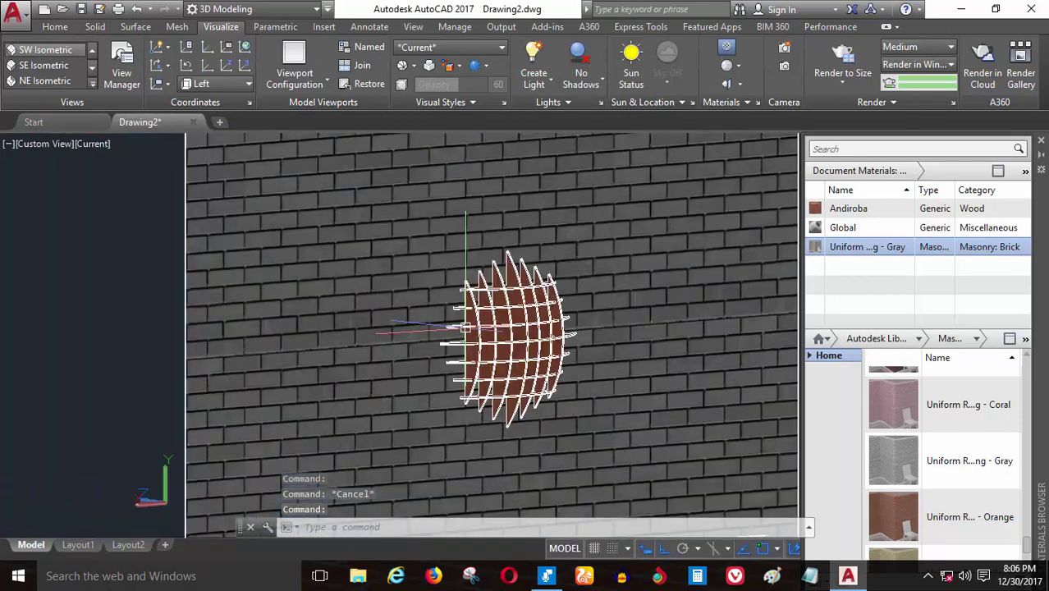
scroll(423, 347, up, 2)
scroll(424, 345, up, 2)
mouse_move(425, 346)
shift+middle_down()
mouse_move(511, 346)
mouse_move(456, 370)
mouse_move(419, 352)
shift+middle_up()
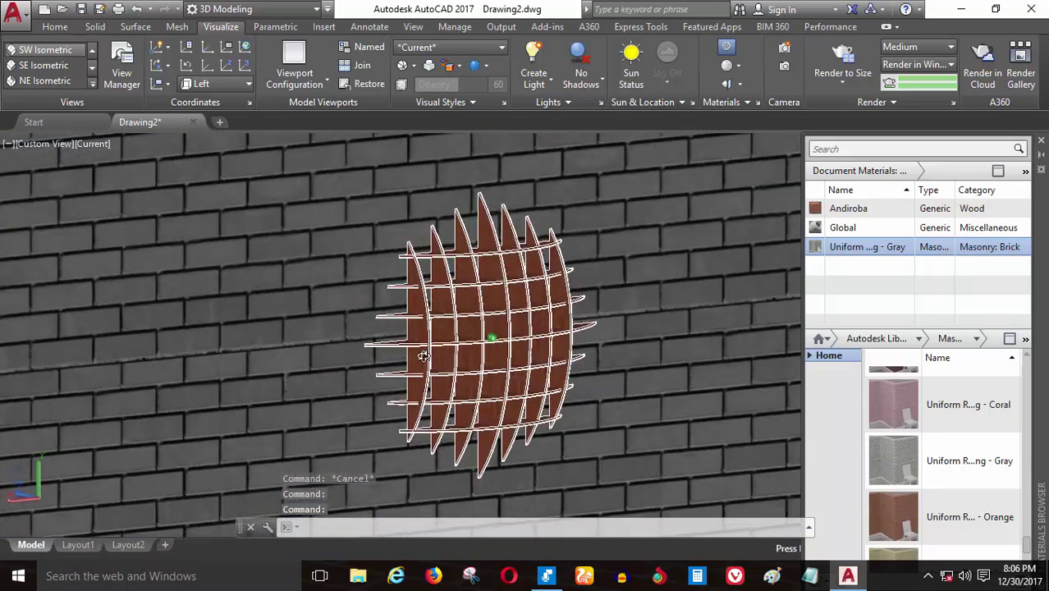
scroll(419, 364, up, 3)
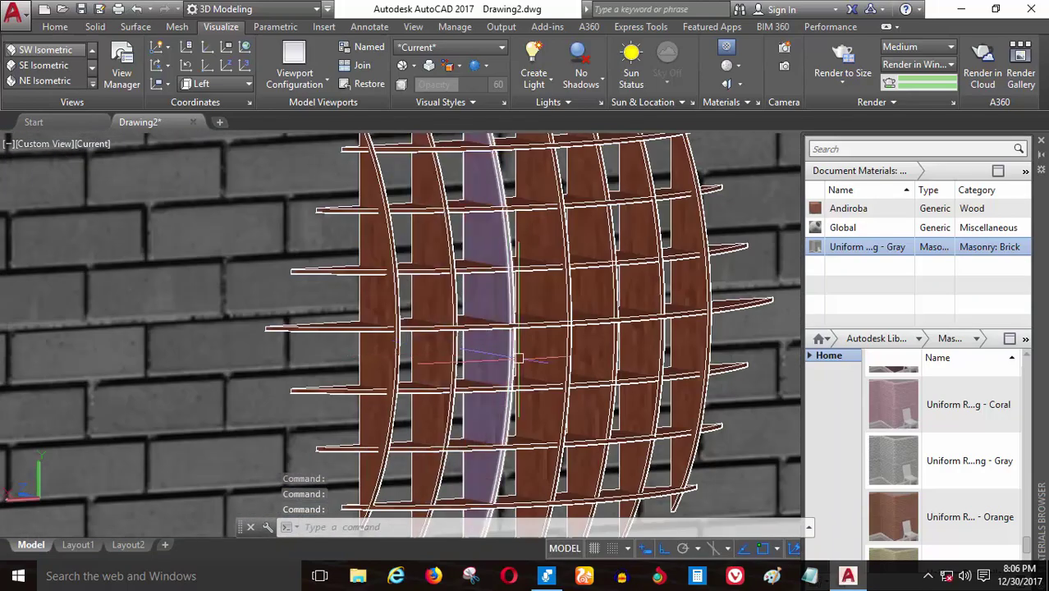
scroll(418, 364, up, 3)
scroll(539, 344, down, 2)
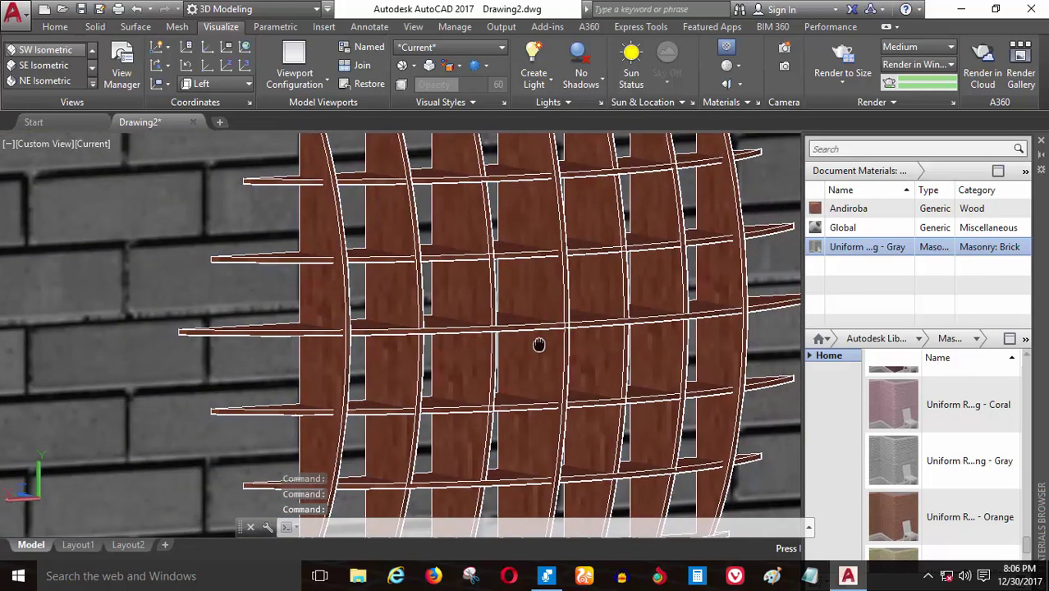
scroll(609, 297, up, 2)
click(846, 55)
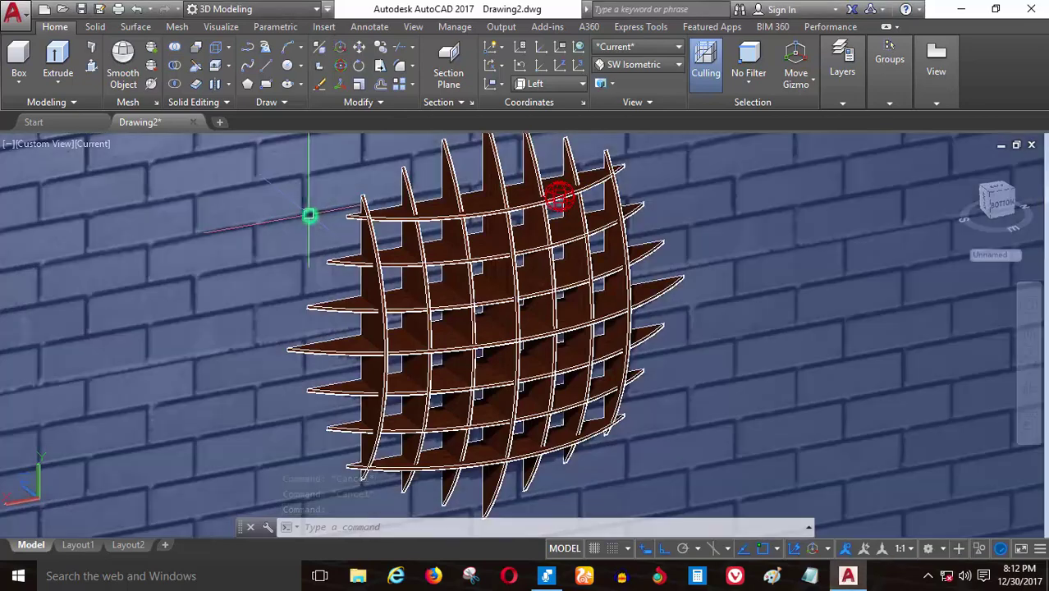
- Erase one vertical rib from the wooden lattice
scroll(496, 270, up, 2)
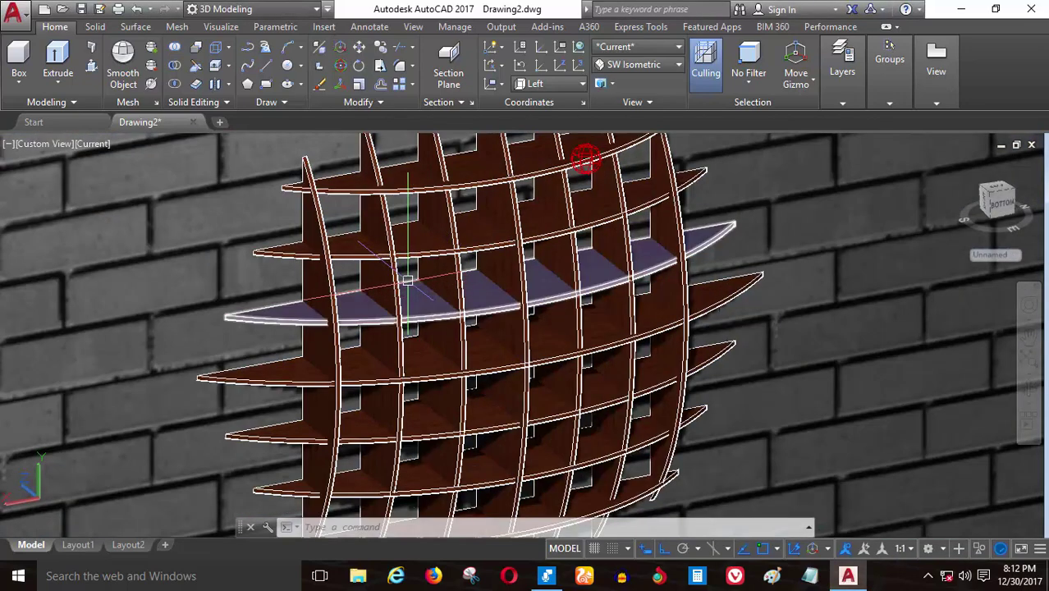
scroll(403, 300, down, 3)
mouse_move(402, 300)
shift+middle_down()
mouse_move(356, 335)
mouse_move(398, 305)
shift+middle_up()
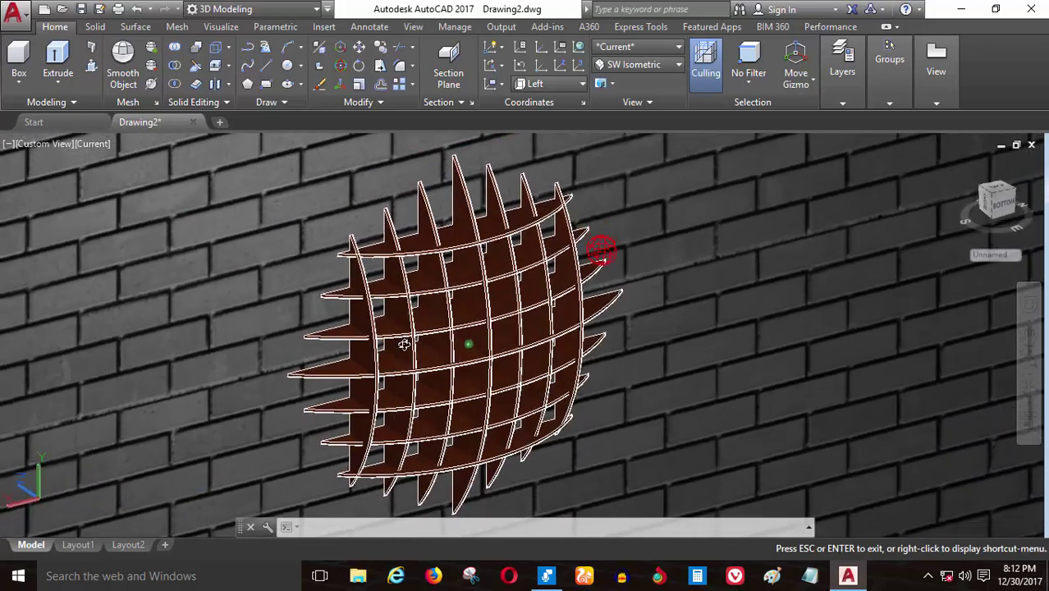
scroll(401, 310, up, 3)
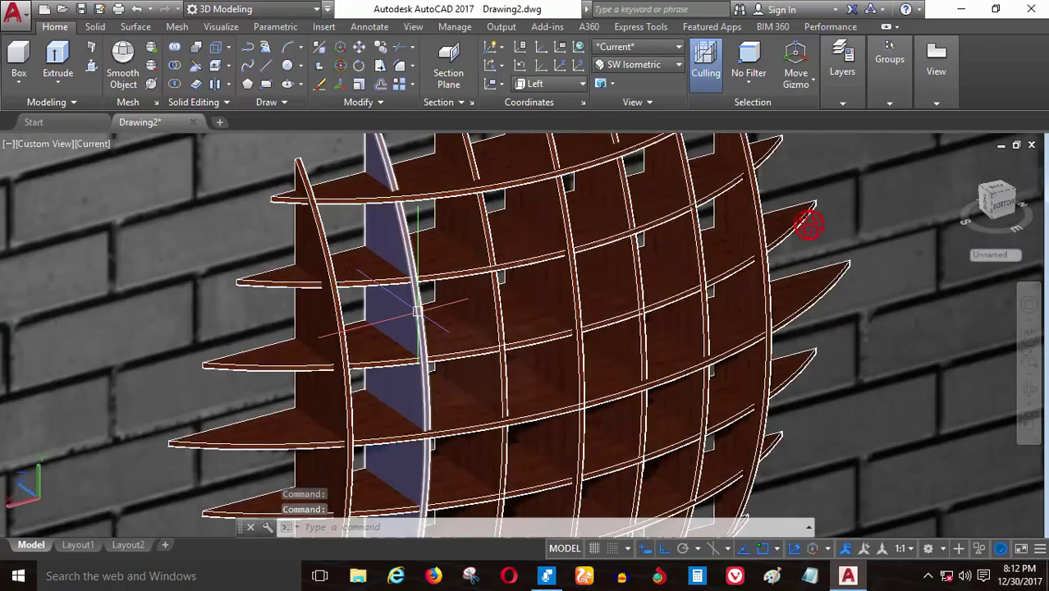
click(417, 311)
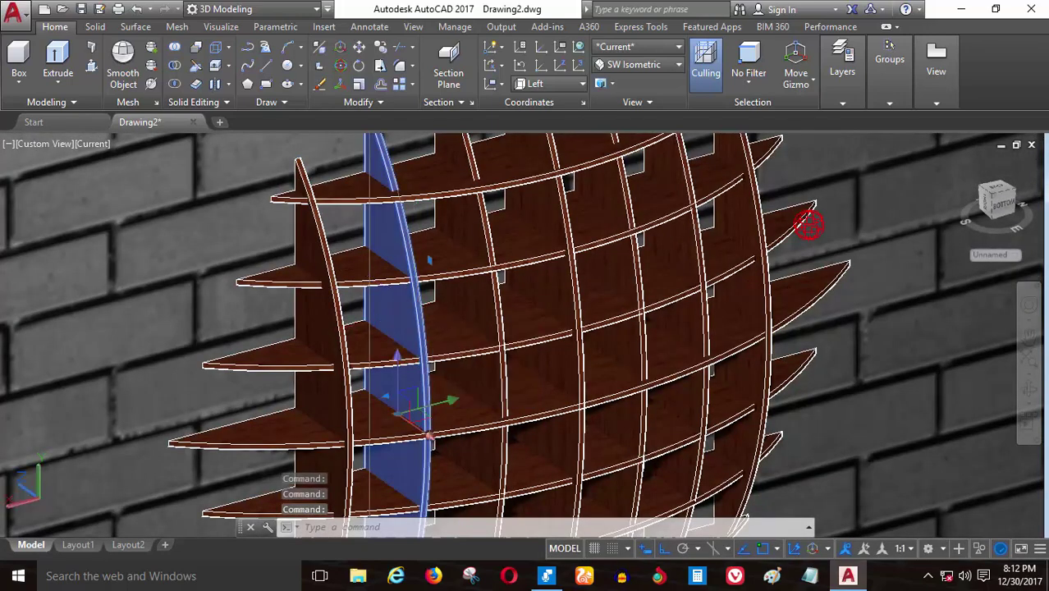
key(Delete)
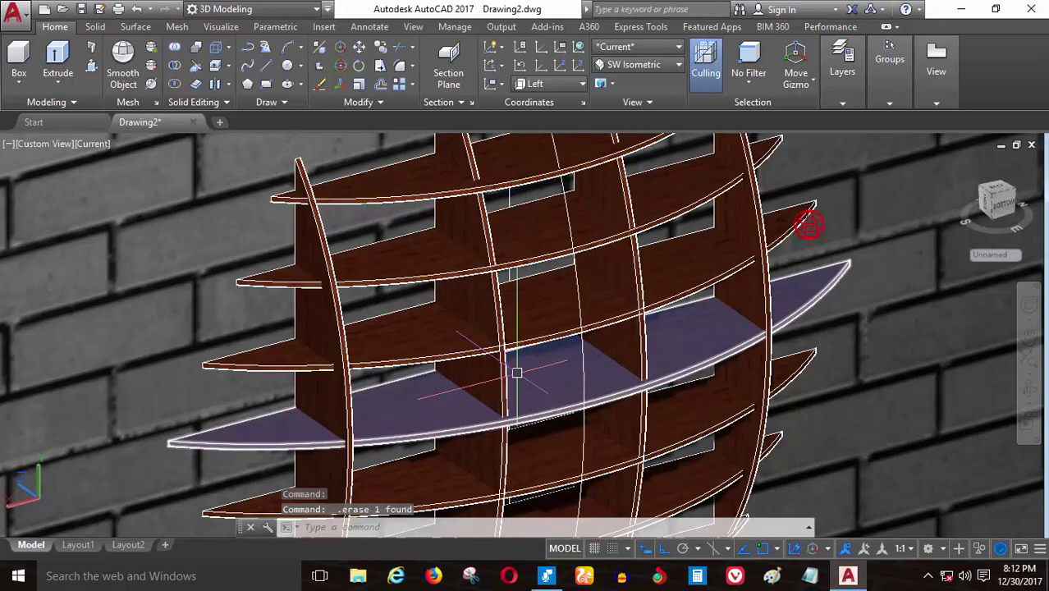
- Orbit to a near-front view of the lattice and bring up the Visualize tools
shift+middle_drag(516, 373, 479, 319)
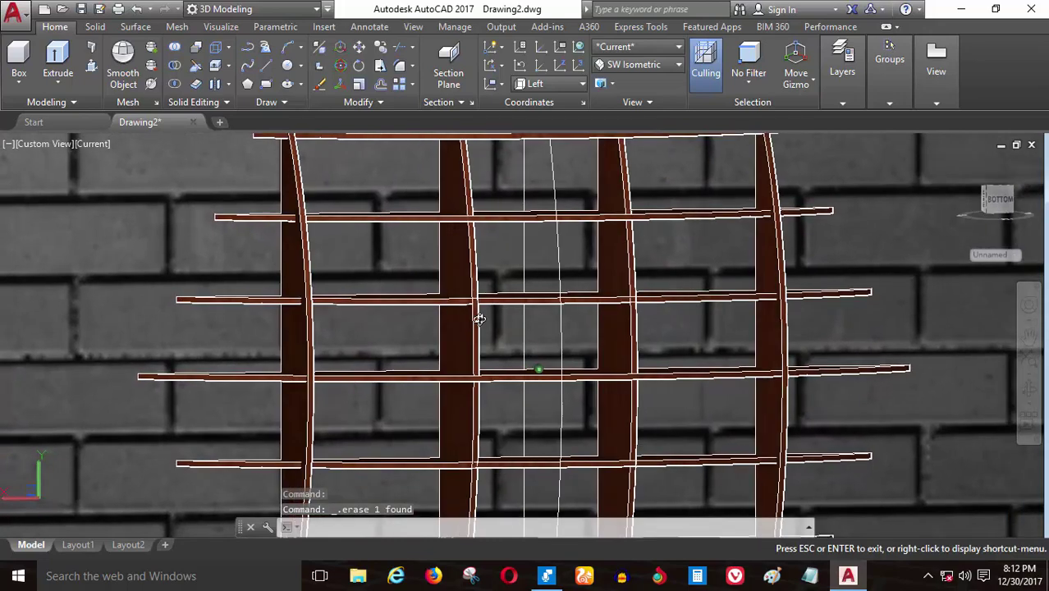
scroll(484, 325, down, 3)
scroll(505, 344, down, 2)
mouse_move(510, 351)
shift+middle_down()
mouse_move(527, 356)
mouse_move(492, 329)
shift+middle_up()
scroll(525, 340, up, 4)
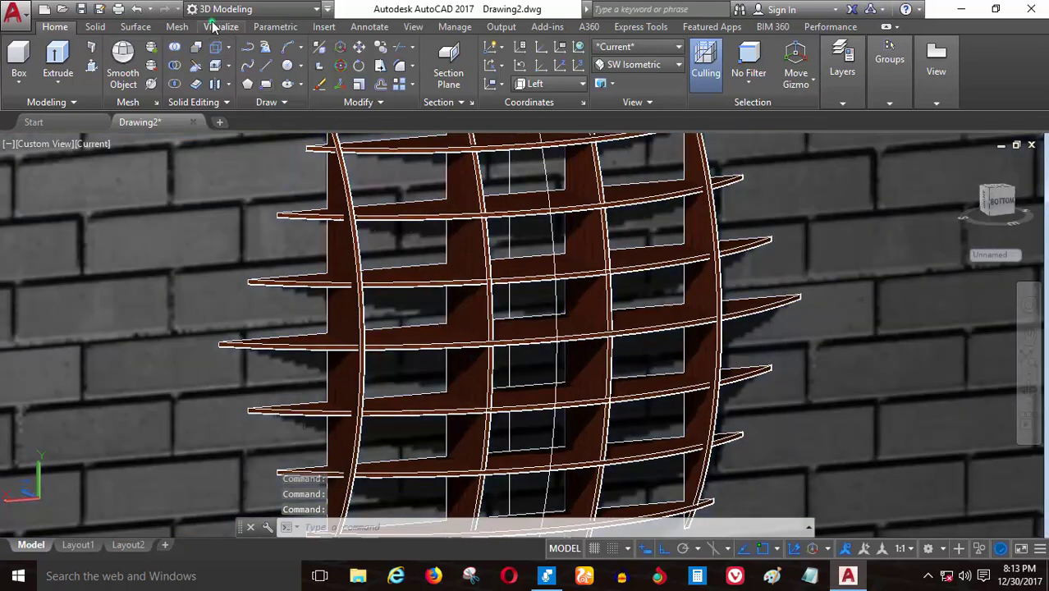
click(212, 27)
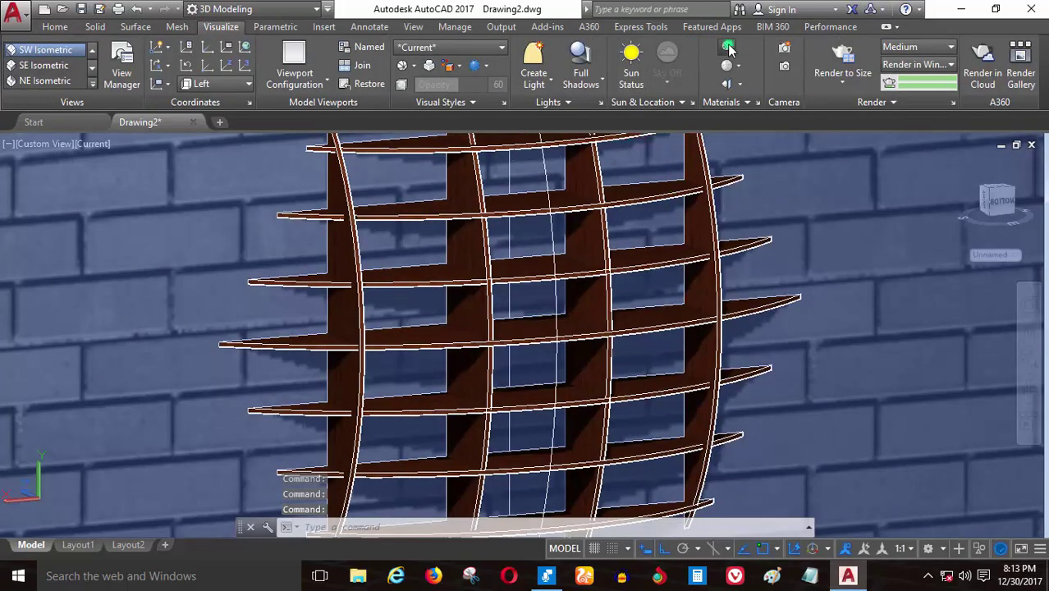
- Purge all unused materials, removing Beech and Maple from the drawing
click(728, 49)
right_click(903, 267)
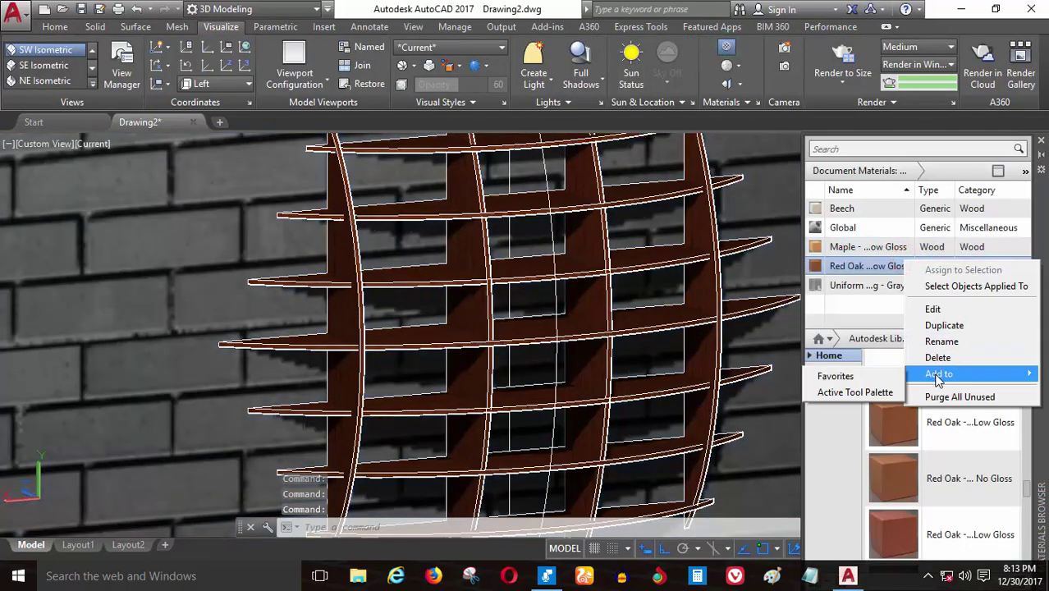
click(960, 396)
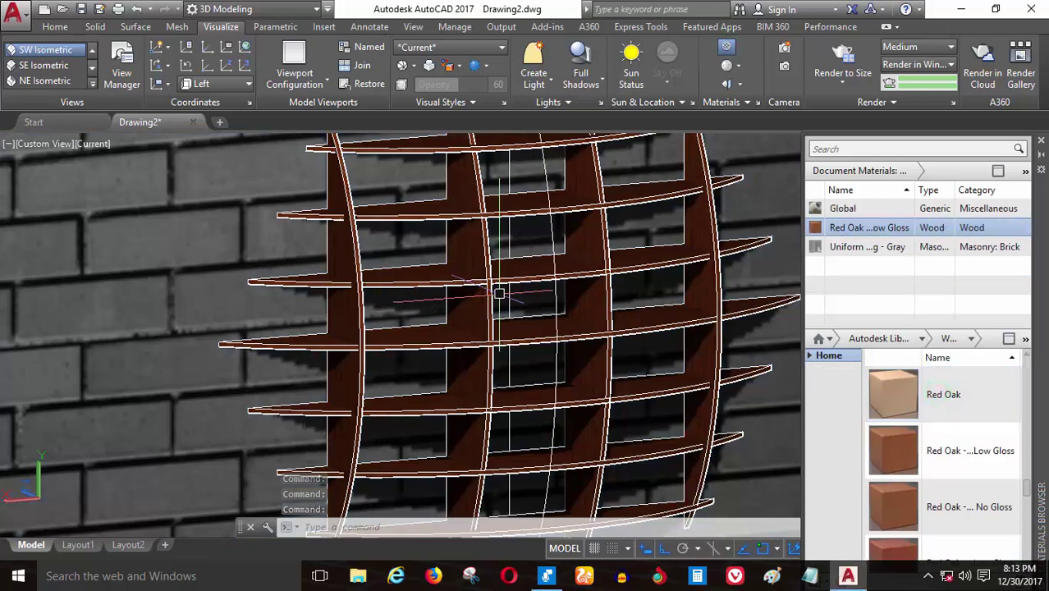
- Orbit round to a side view of the shelves
shift+middle_drag(499, 293, 526, 296)
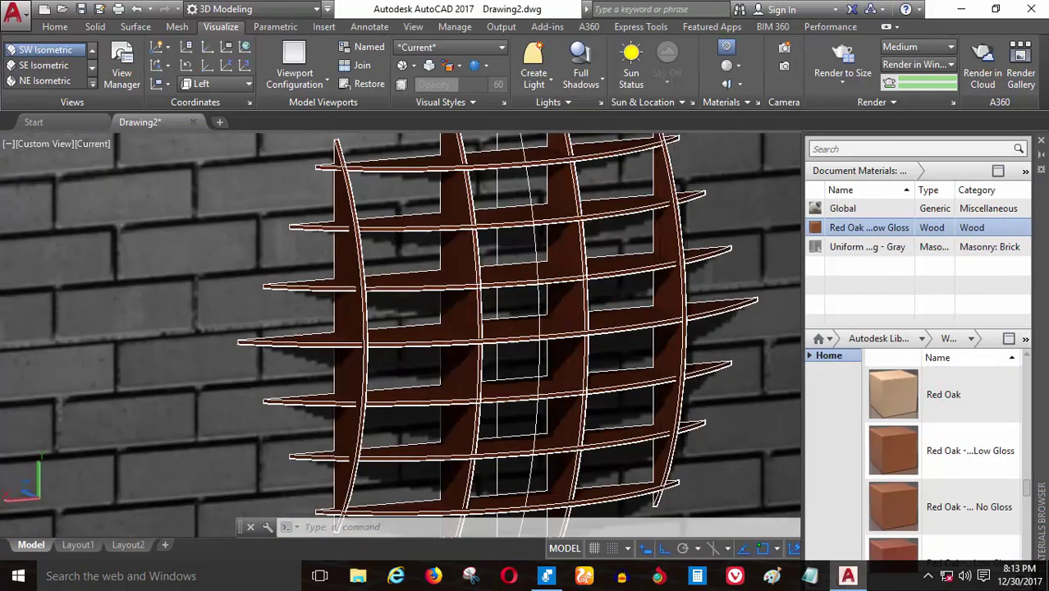
scroll(453, 304, up, 3)
scroll(453, 311, down, 3)
scroll(452, 316, up, 3)
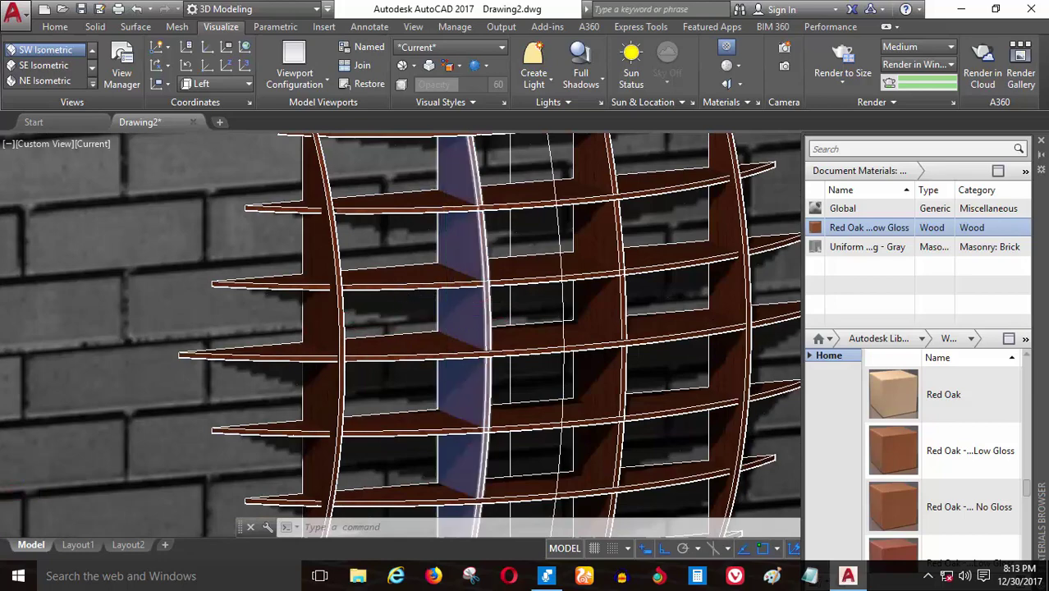
shift+middle_drag(460, 340, 559, 335)
- Crossing-select the shelf ribs and group them into an unnamed group of 31 objects
click(624, 199)
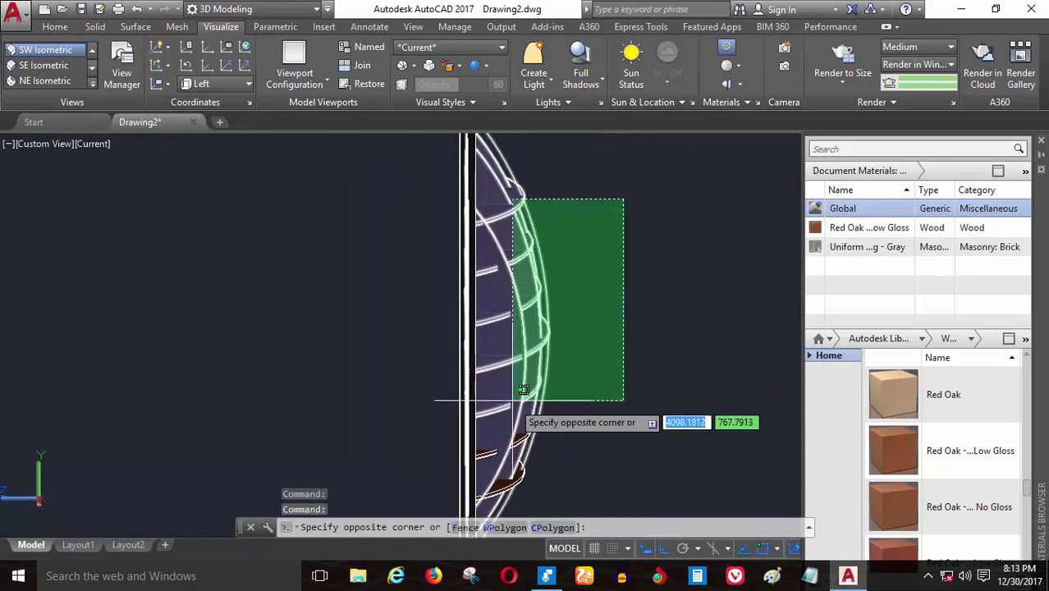
click(524, 389)
text(G)
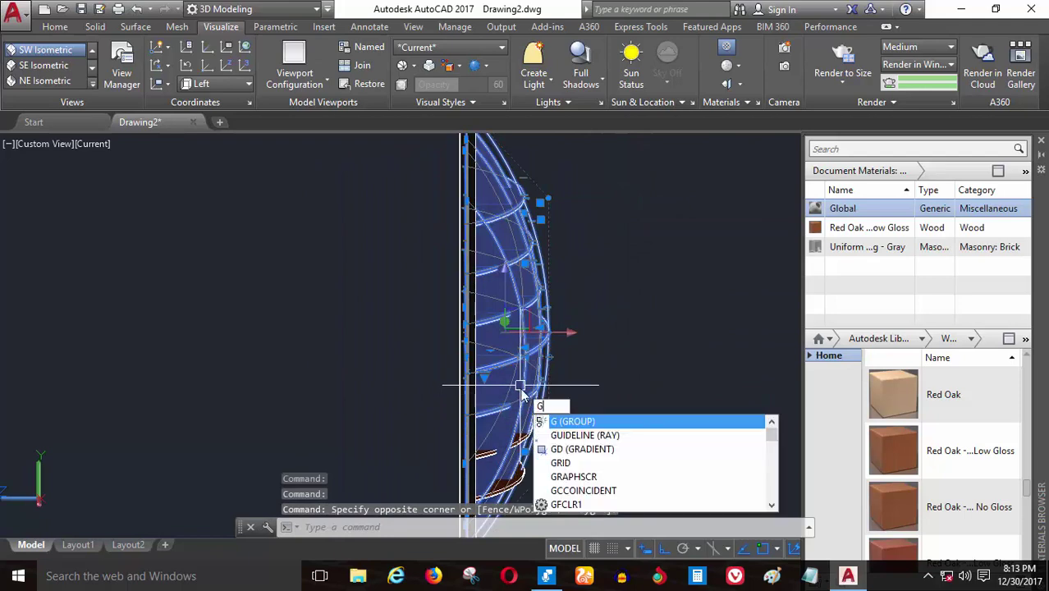
key(Return)
- Group the bottom shelf with the rib group into a 33-object group, then select it
shift+middle_drag(505, 338, 520, 416)
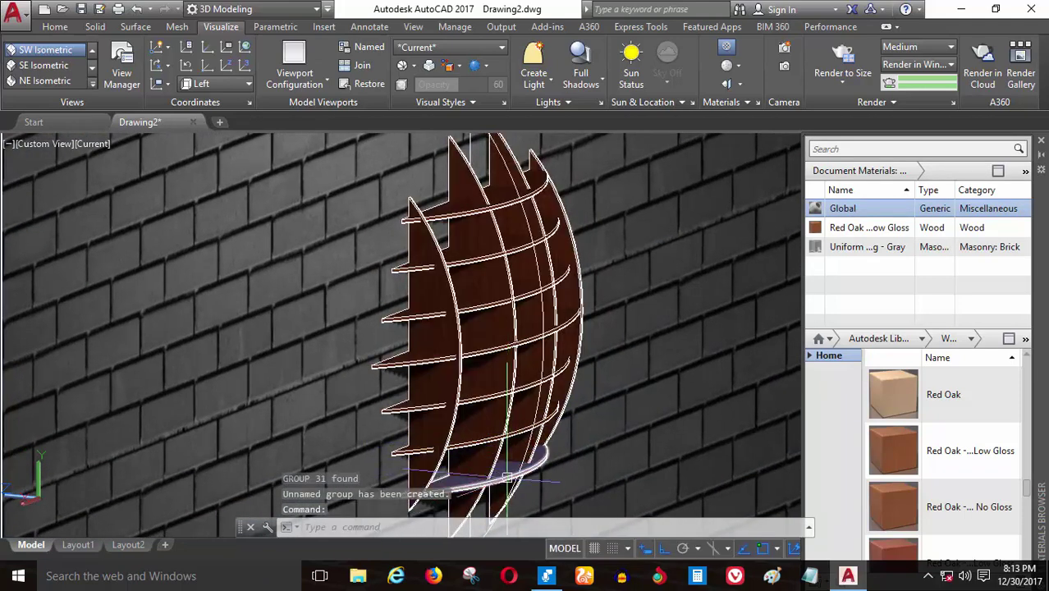
click(516, 468)
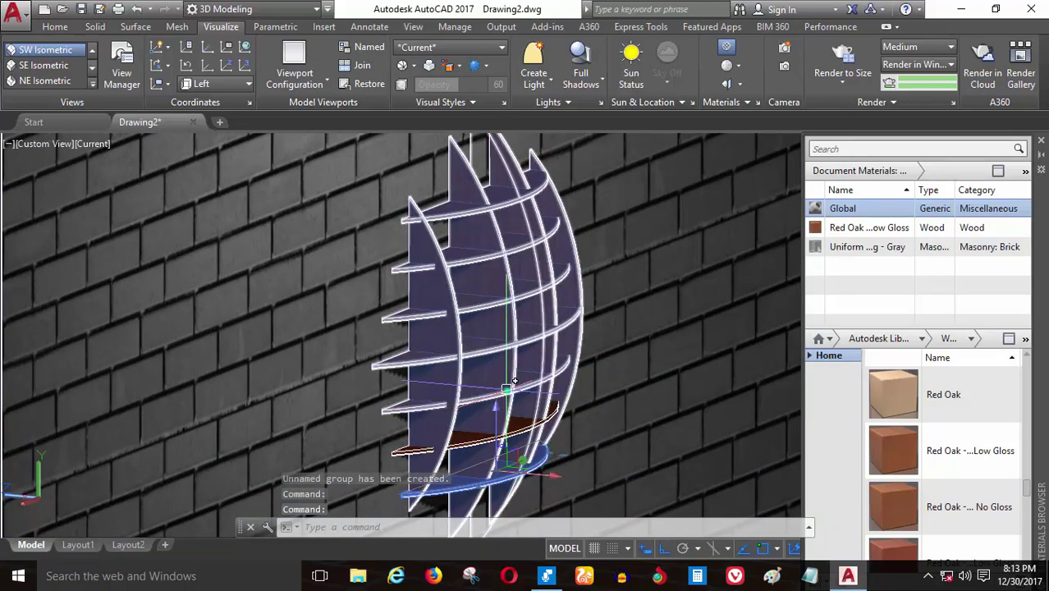
click(503, 379)
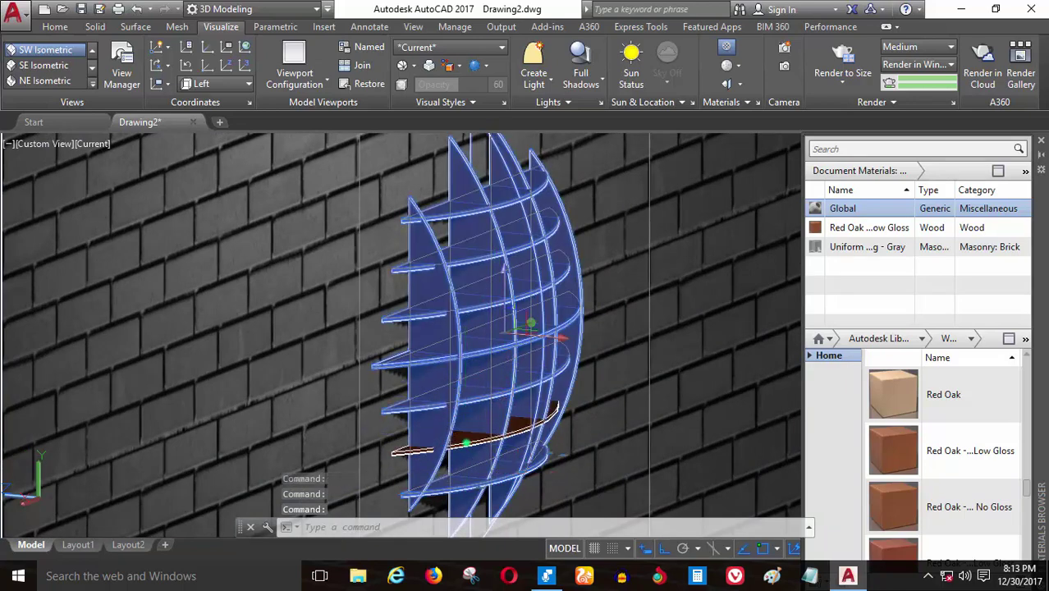
text(g)
key(Return)
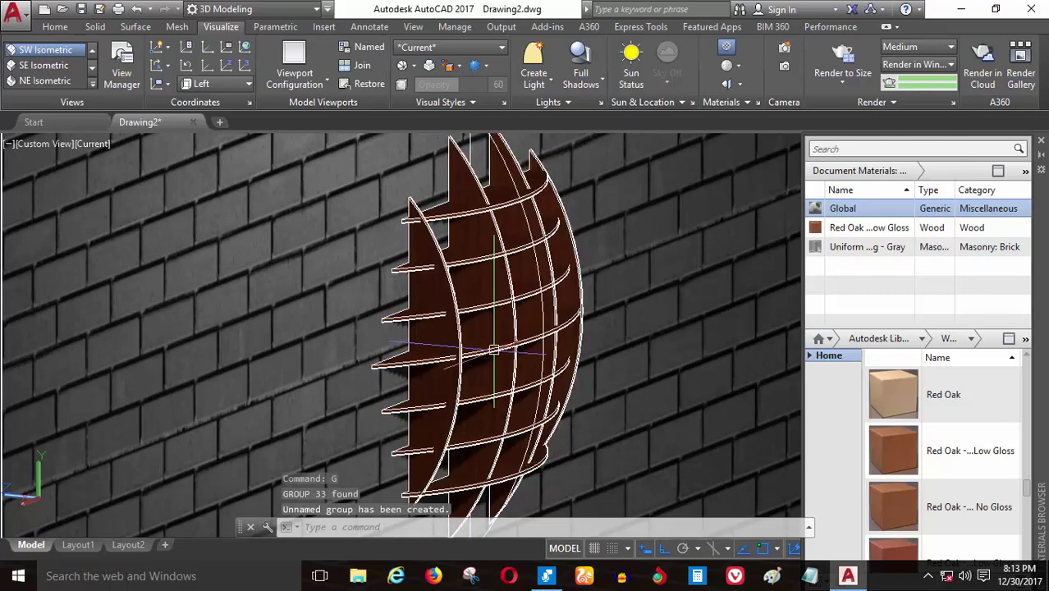
scroll(484, 377, down, 2)
scroll(471, 401, up, 3)
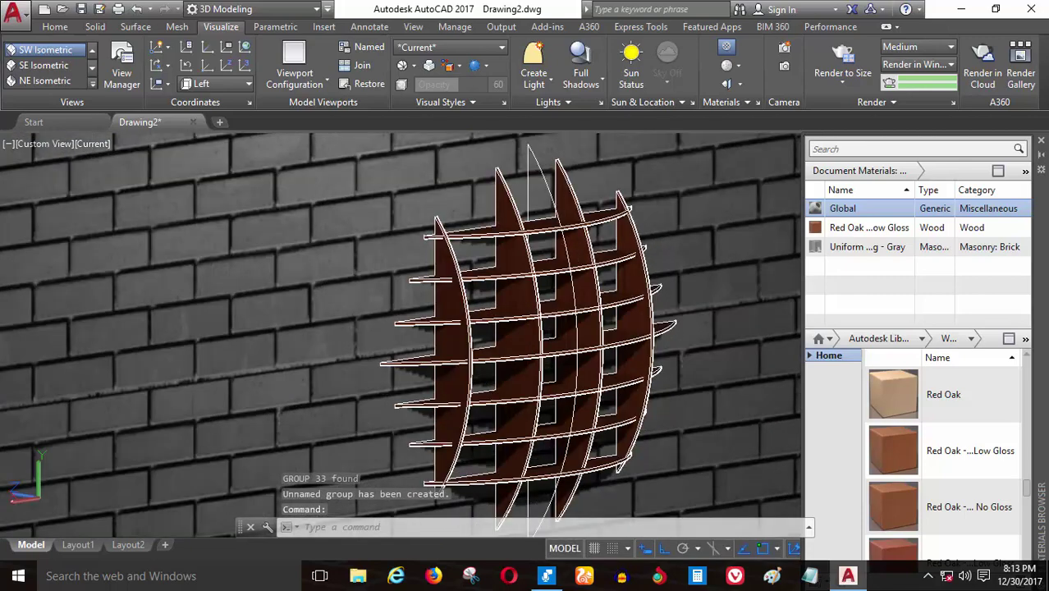
scroll(529, 357, up, 2)
click(530, 348)
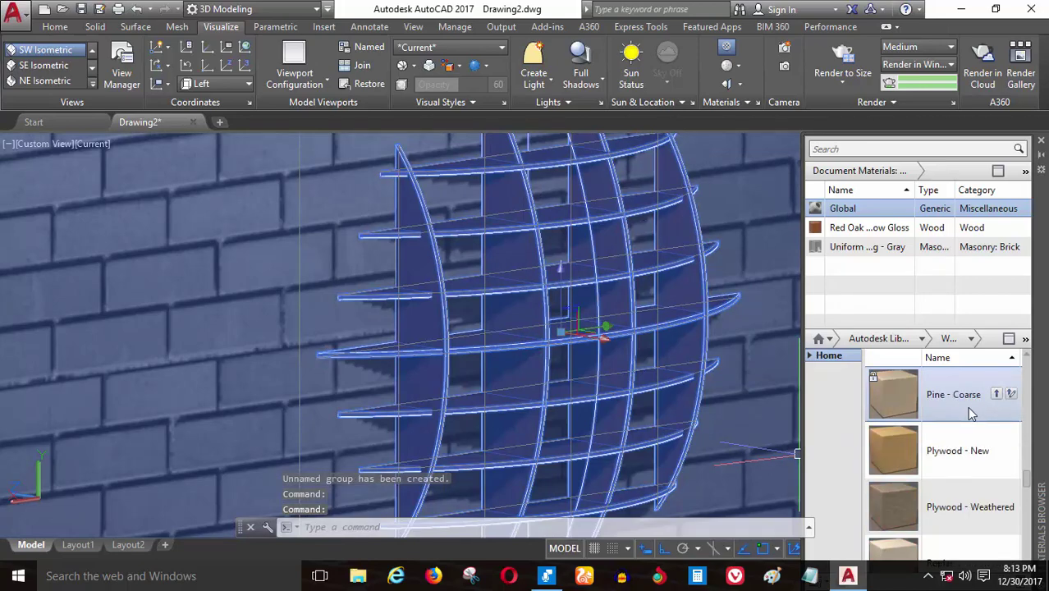
- Add the generic Red Oak material and assign it to the selected shelf group
scroll(973, 419, up, 1)
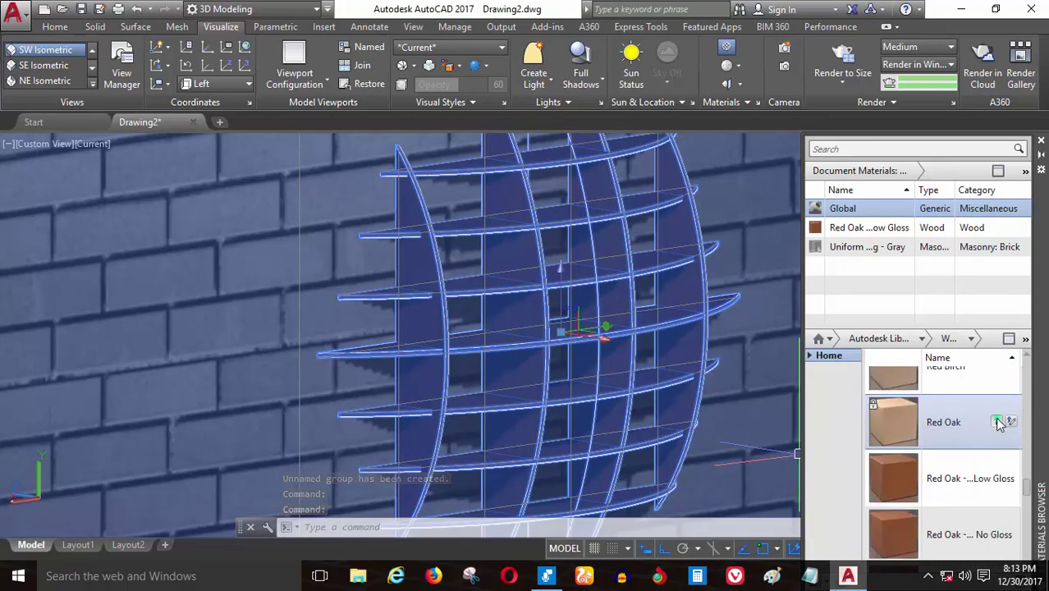
click(996, 421)
key(Escape)
- Zoom and pan to frame the red oak lattice against the brick wall
scroll(539, 340, down, 3)
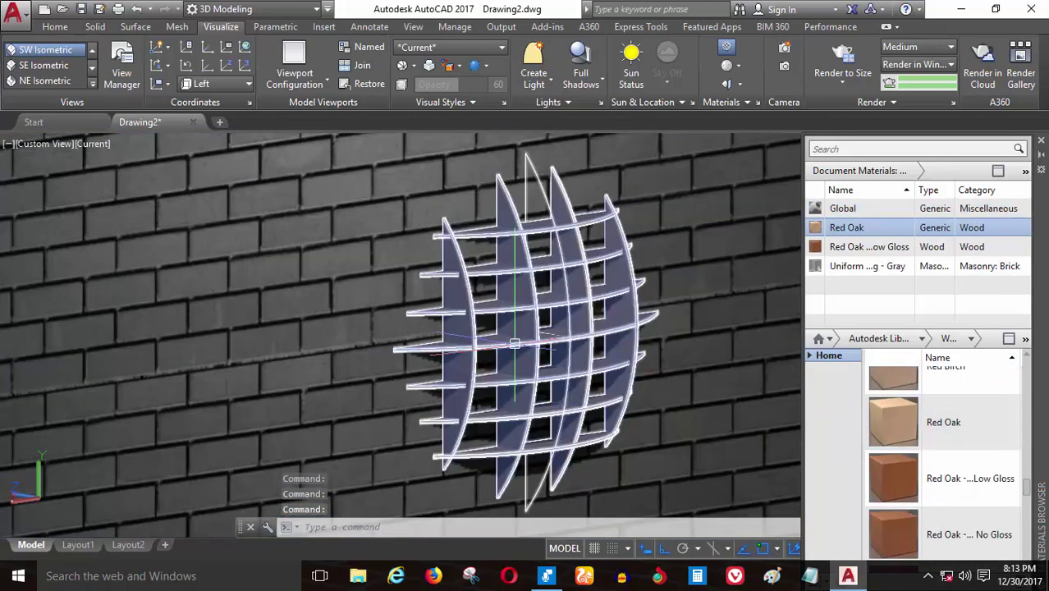
scroll(515, 335, up, 8)
scroll(485, 348, down, 2)
scroll(467, 349, down, 5)
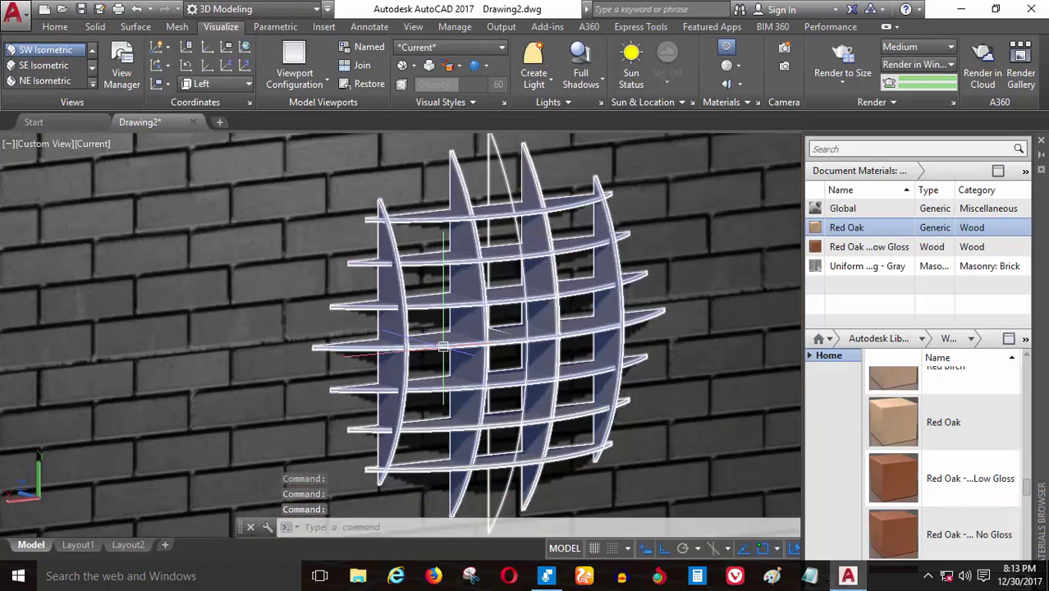
scroll(449, 352, up, 4)
scroll(435, 349, down, 6)
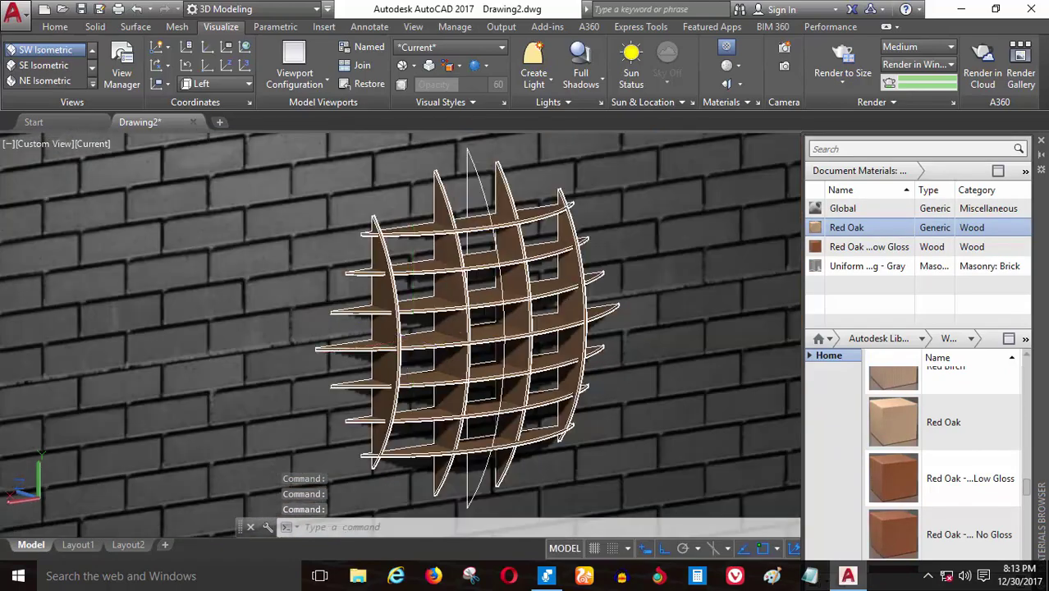
scroll(420, 347, up, 5)
scroll(420, 347, down, 3)
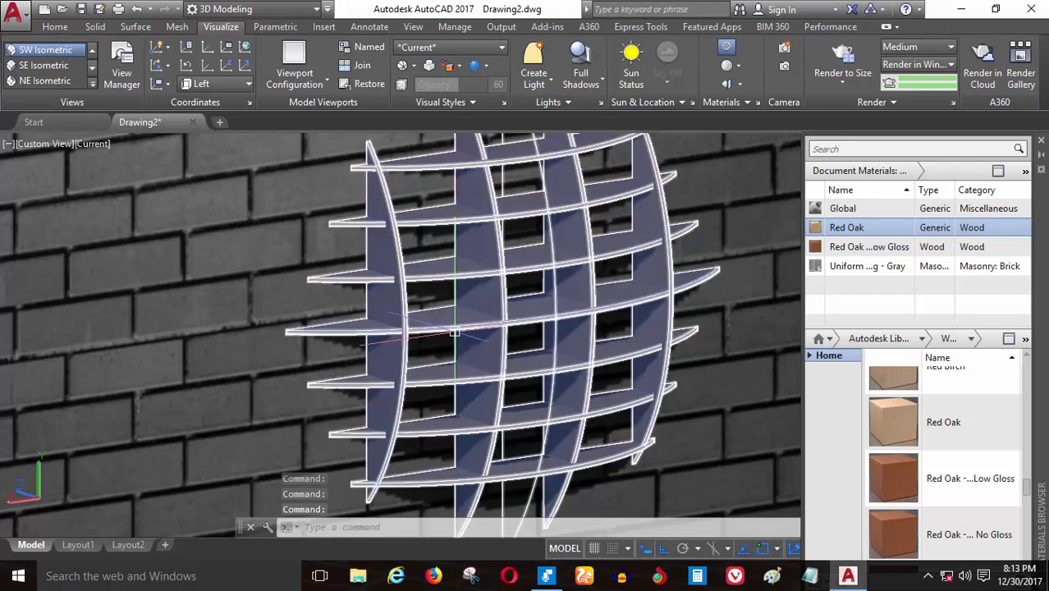
scroll(441, 345, up, 4)
scroll(459, 344, down, 1)
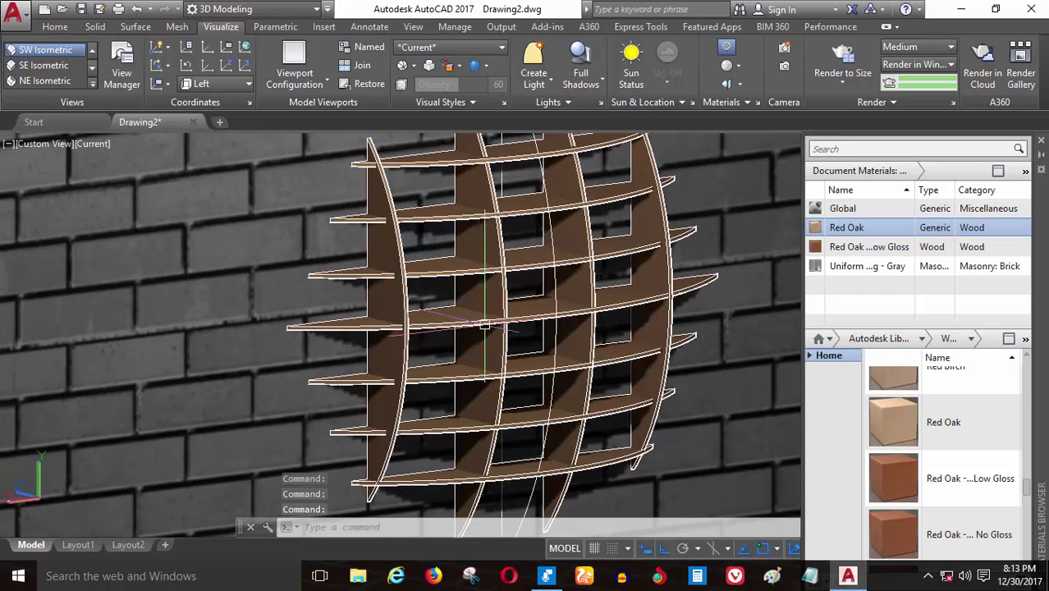
scroll(497, 345, down, 3)
scroll(498, 345, up, 3)
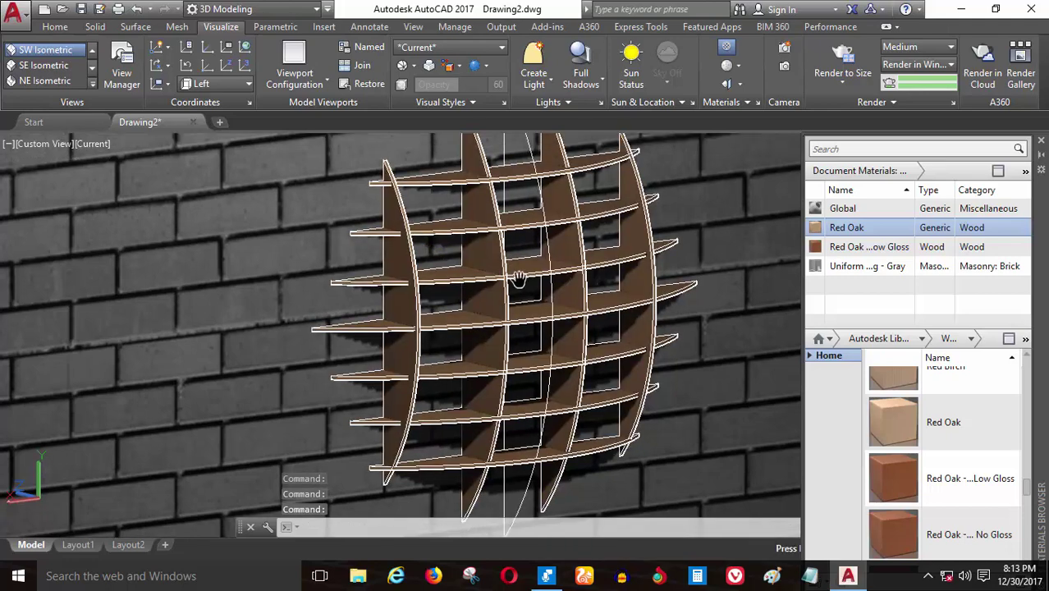
scroll(519, 279, up, 2)
scroll(519, 279, up, 1)
middle_drag(512, 316, 522, 290)
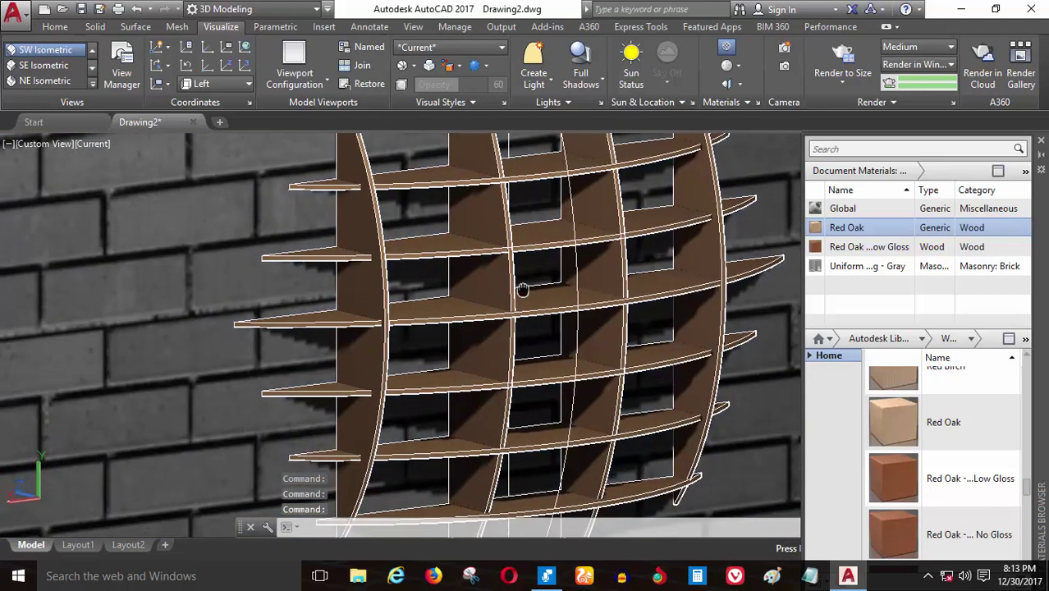
scroll(522, 288, down, 1)
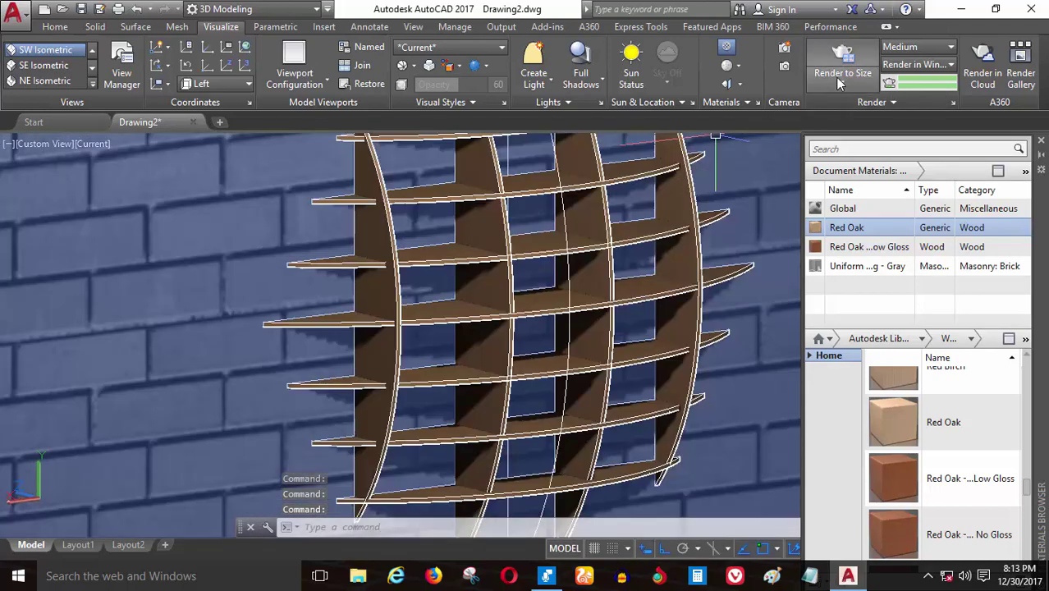
- Render the current view to size and maximize the Render window showing the shadowed oak cage
click(839, 78)
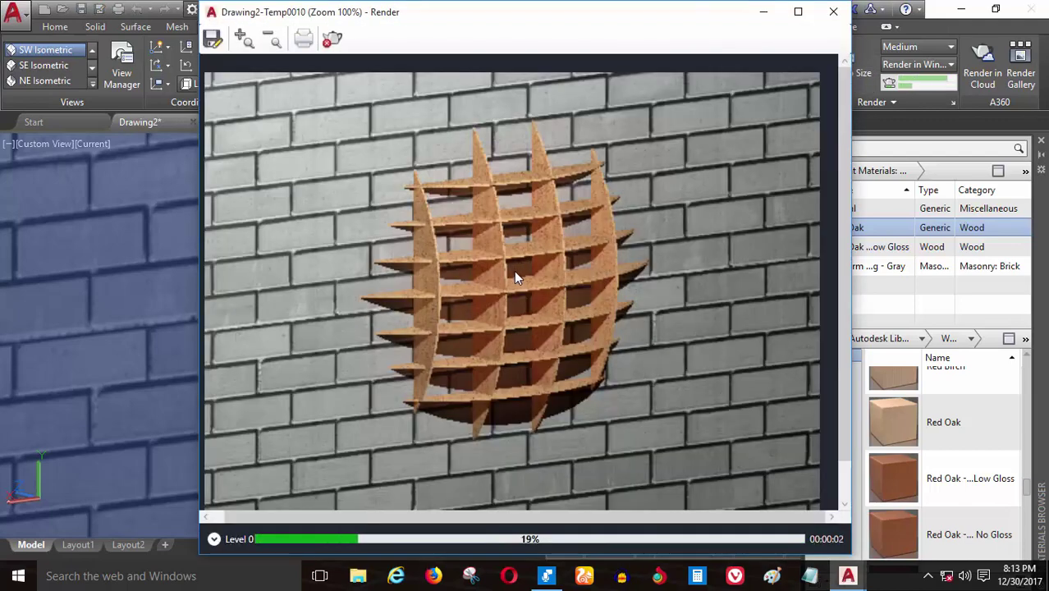
scroll(449, 277, up, 1)
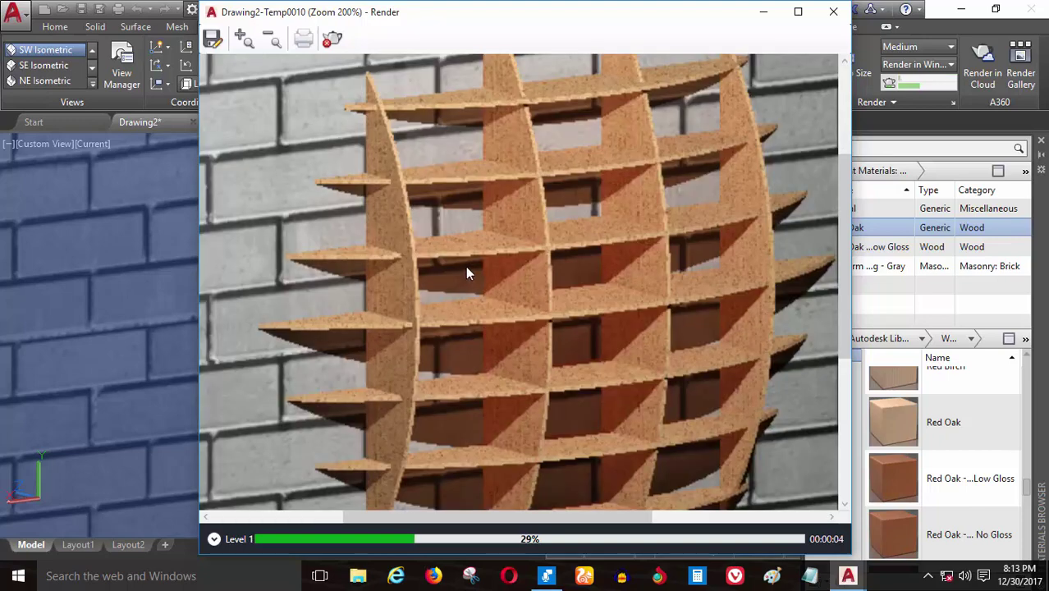
scroll(476, 337, down, 1)
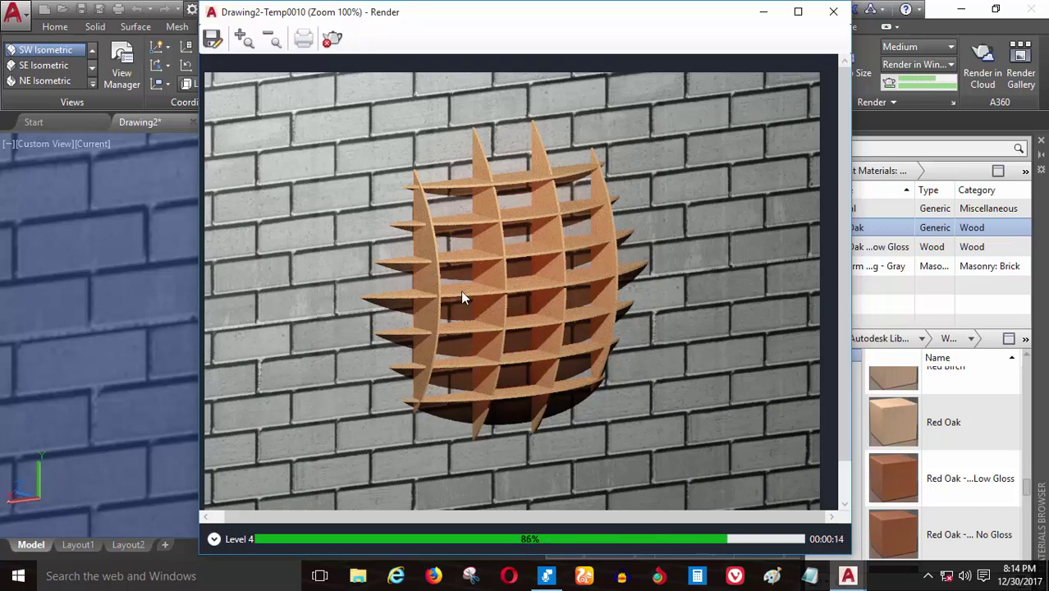
click(797, 12)
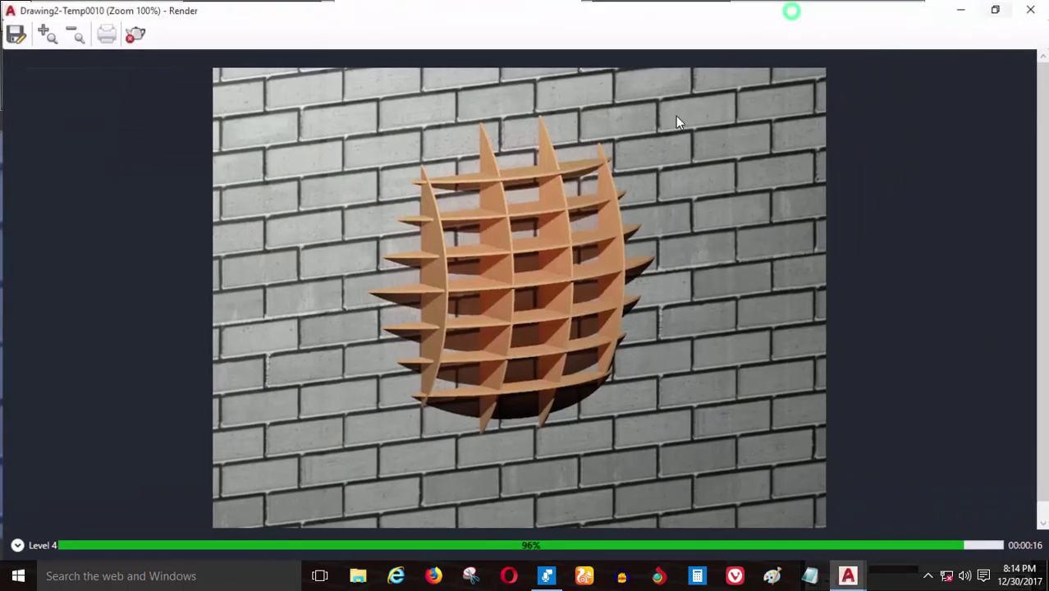